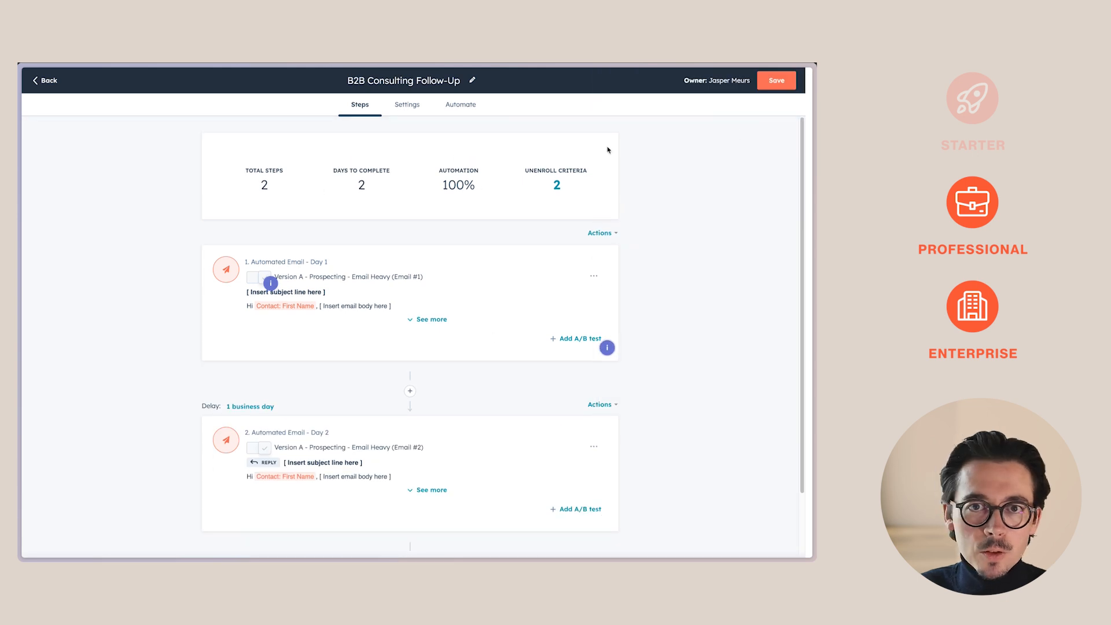
# Save the sequence and start an automation triggered when a contact has viewed at least one URL containing /pricing.
pyautogui.click(775, 81)
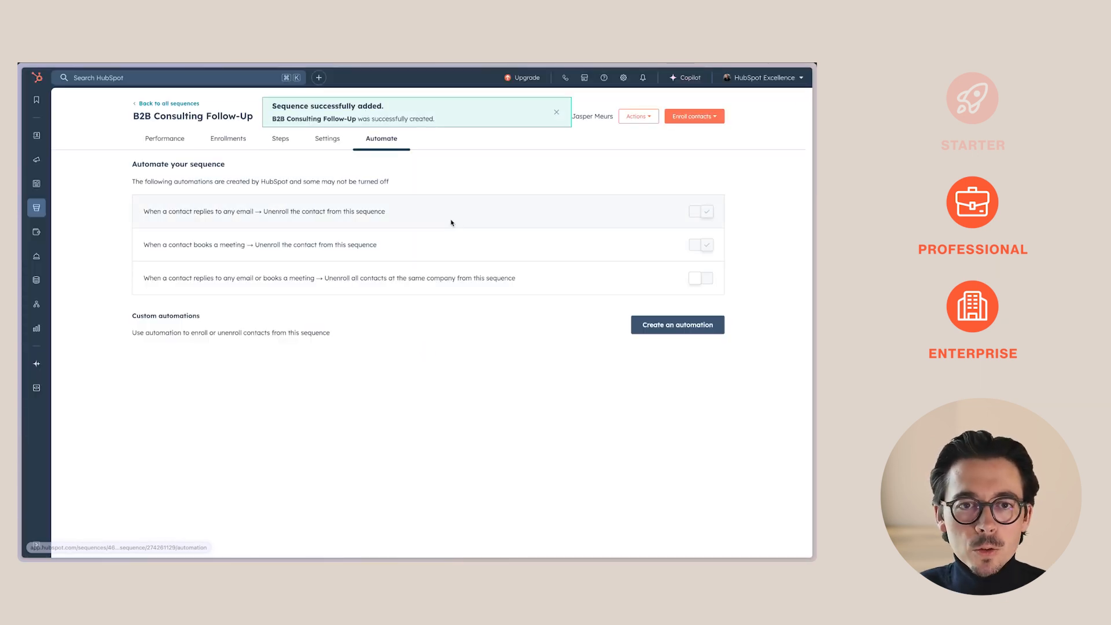
pyautogui.click(674, 325)
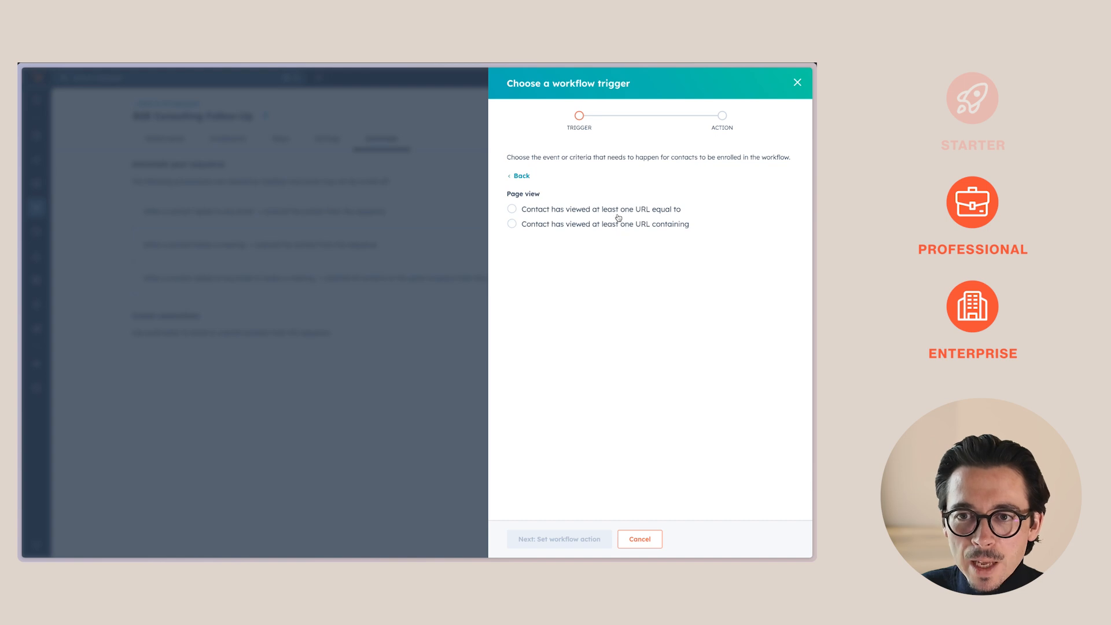
pyautogui.click(577, 225)
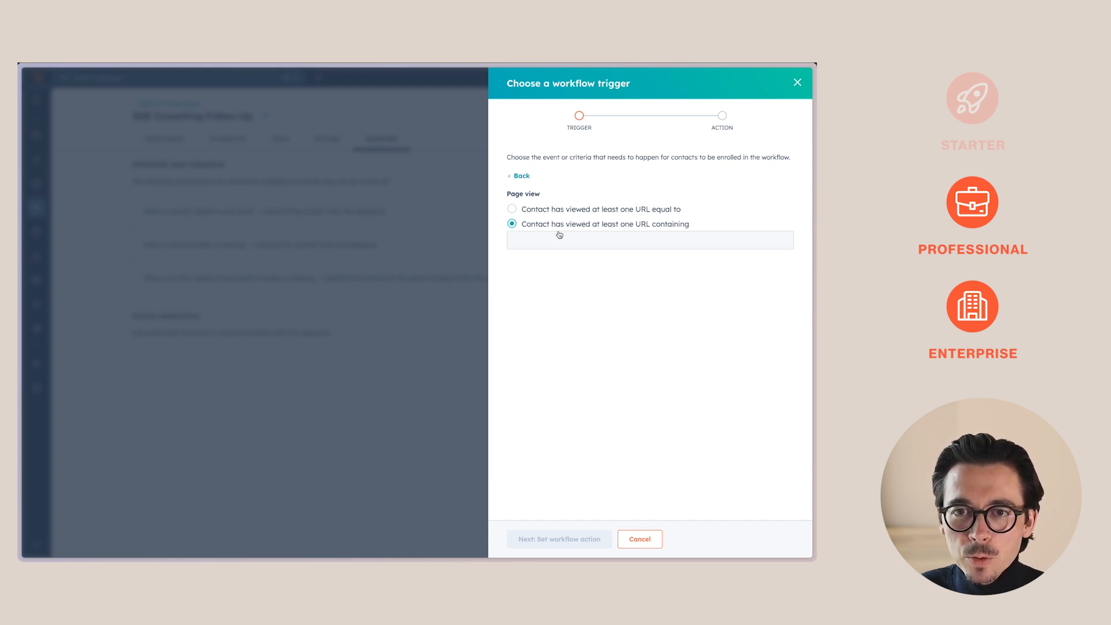
pyautogui.click(558, 235)
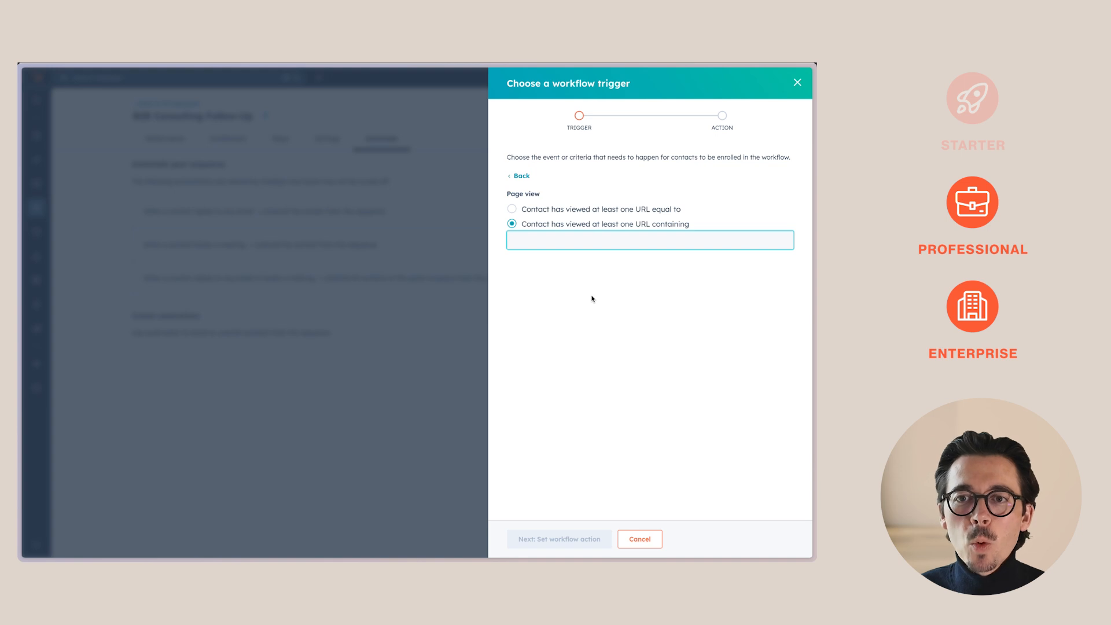
pyautogui.write('/')
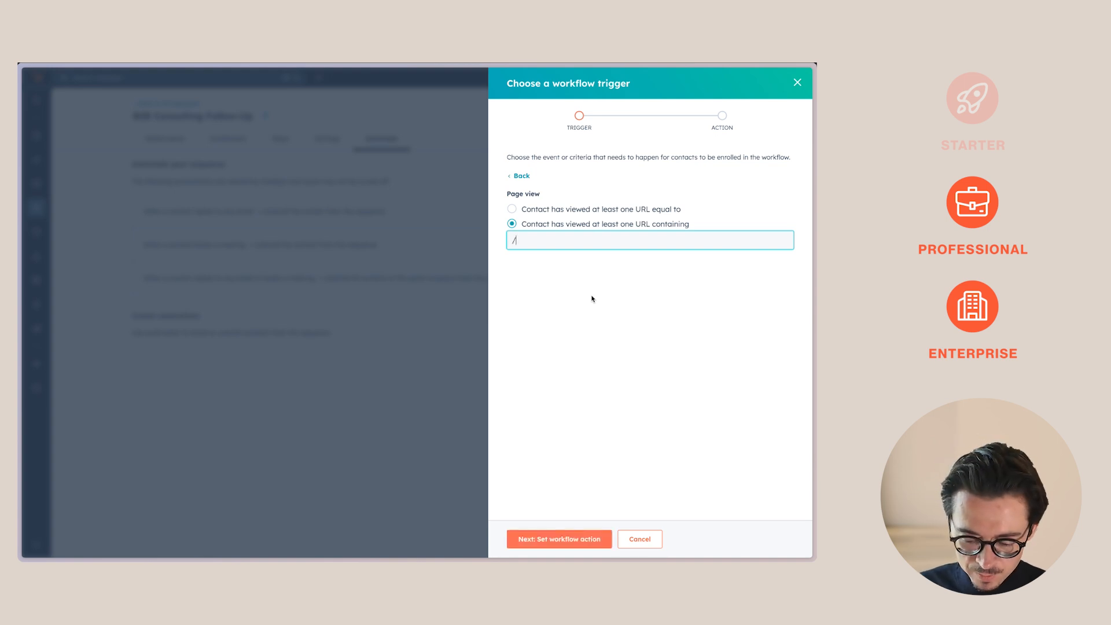
pyautogui.write('pricing')
pyautogui.click(590, 298)
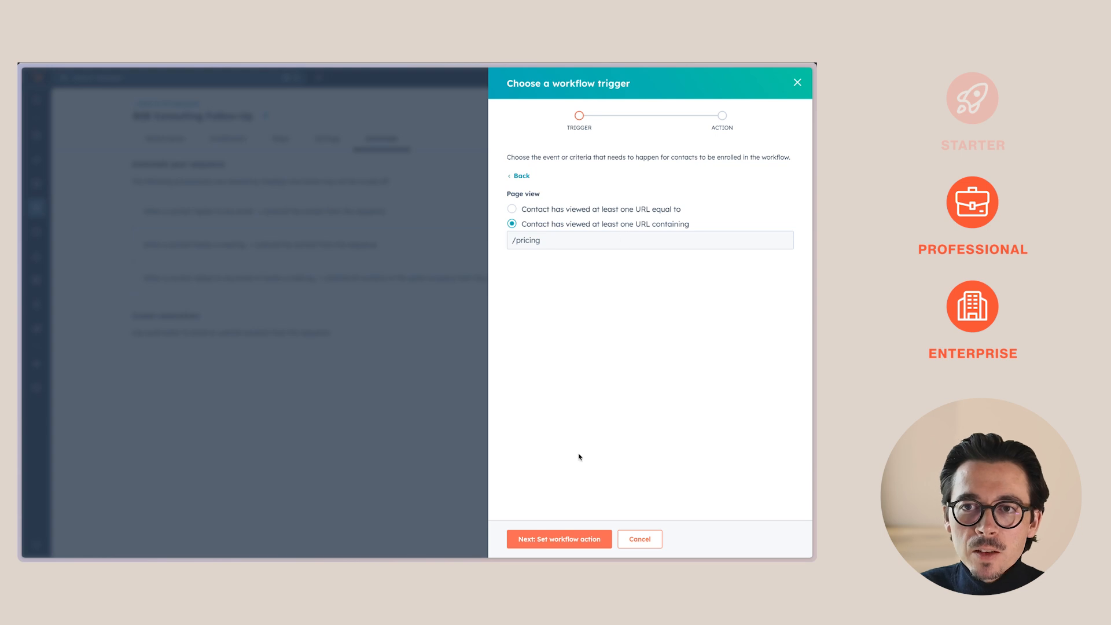
pyautogui.click(568, 540)
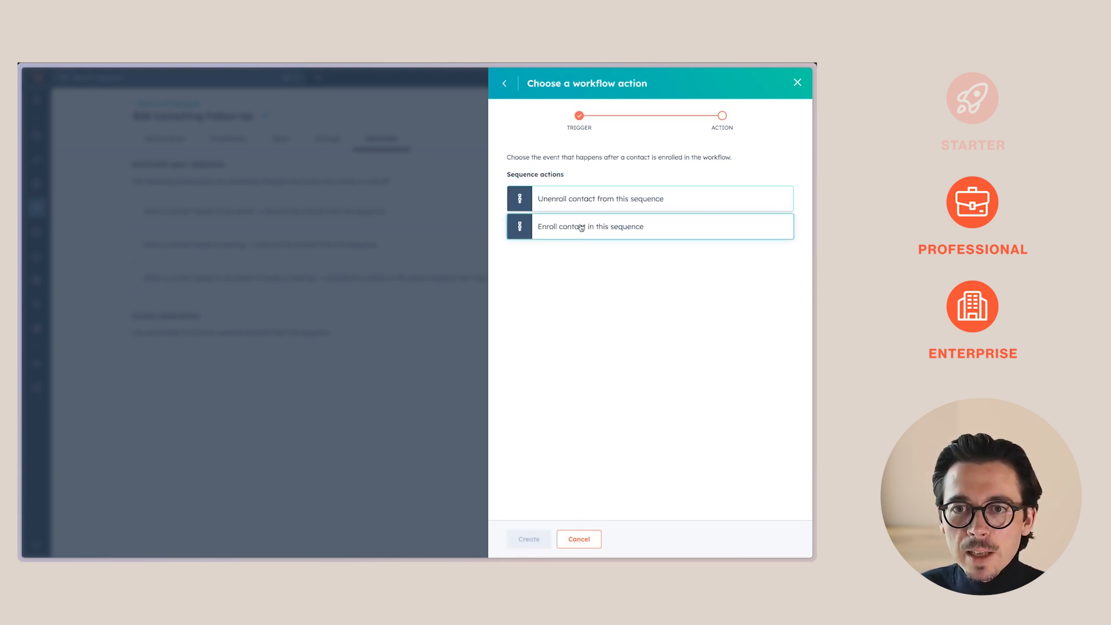
# Set the automation's action to enroll the contact in this sequence with a delay of 43 minutes.
pyautogui.click(624, 238)
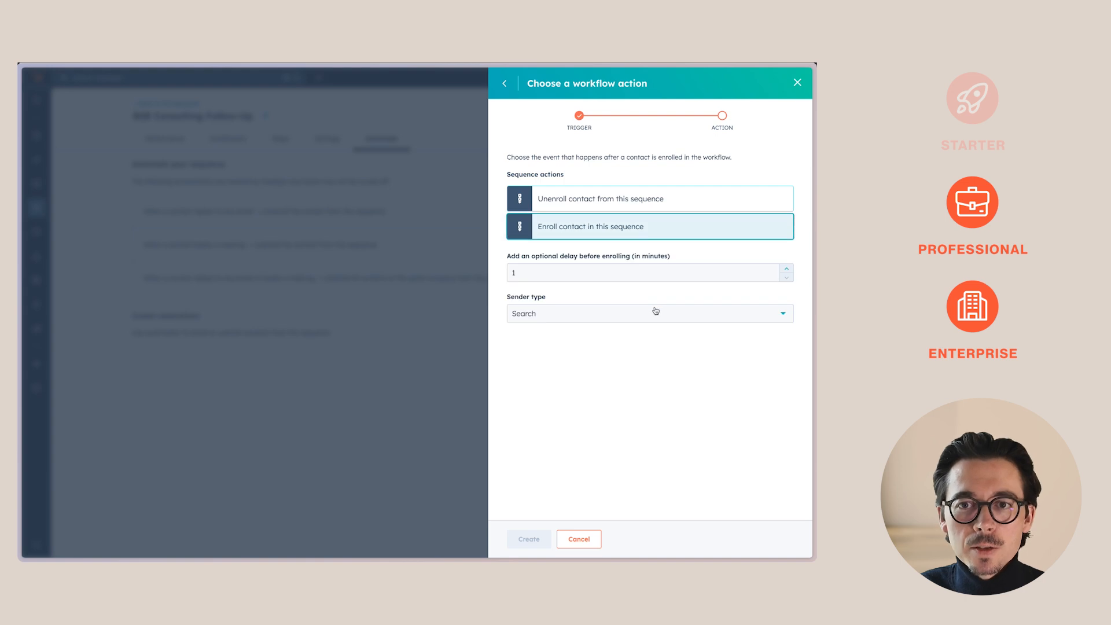
pyautogui.doubleClick(548, 271)
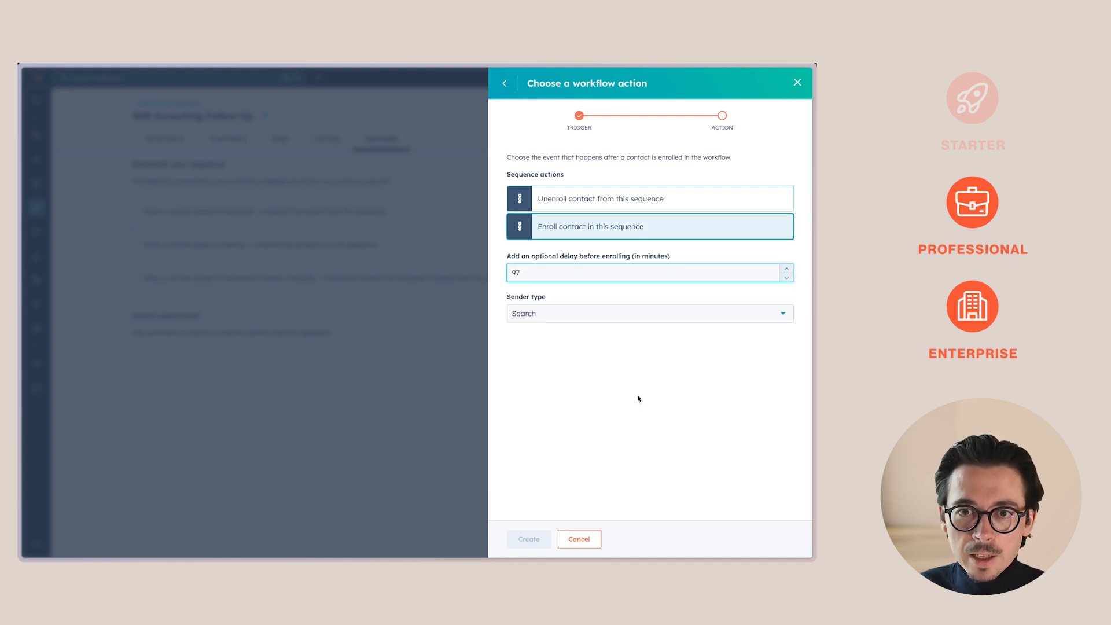
pyautogui.click(571, 339)
pyautogui.doubleClick(536, 275)
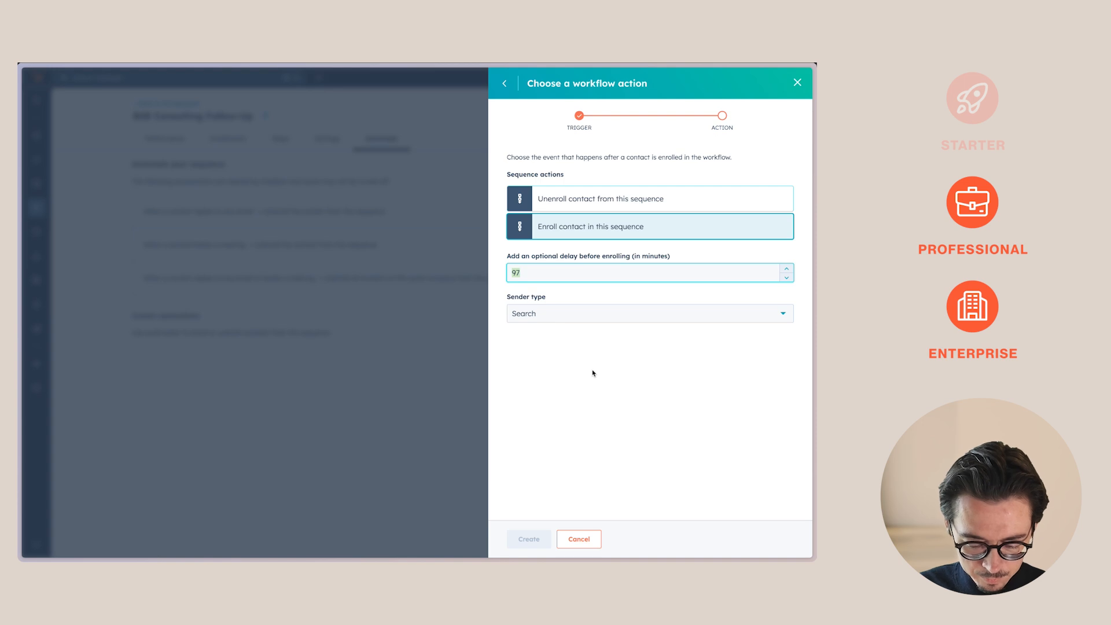
pyautogui.write('43')
pyautogui.click(670, 464)
# Set the sender type and the contact owner property to Contact owner, and create the automation.
pyautogui.click(566, 316)
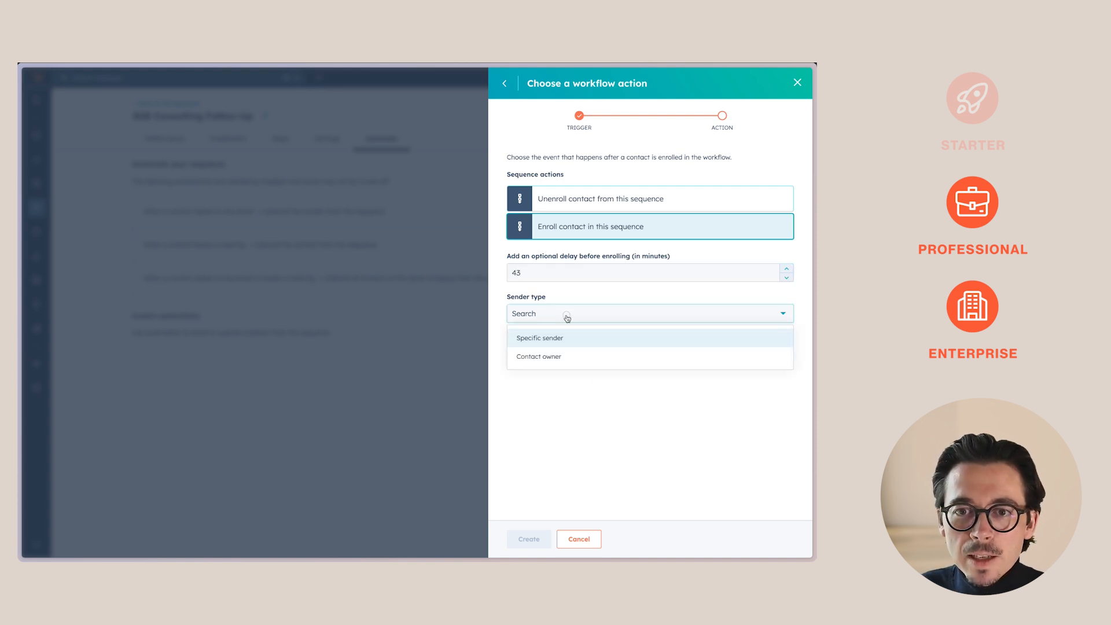
pyautogui.click(555, 356)
pyautogui.click(562, 362)
pyautogui.click(559, 382)
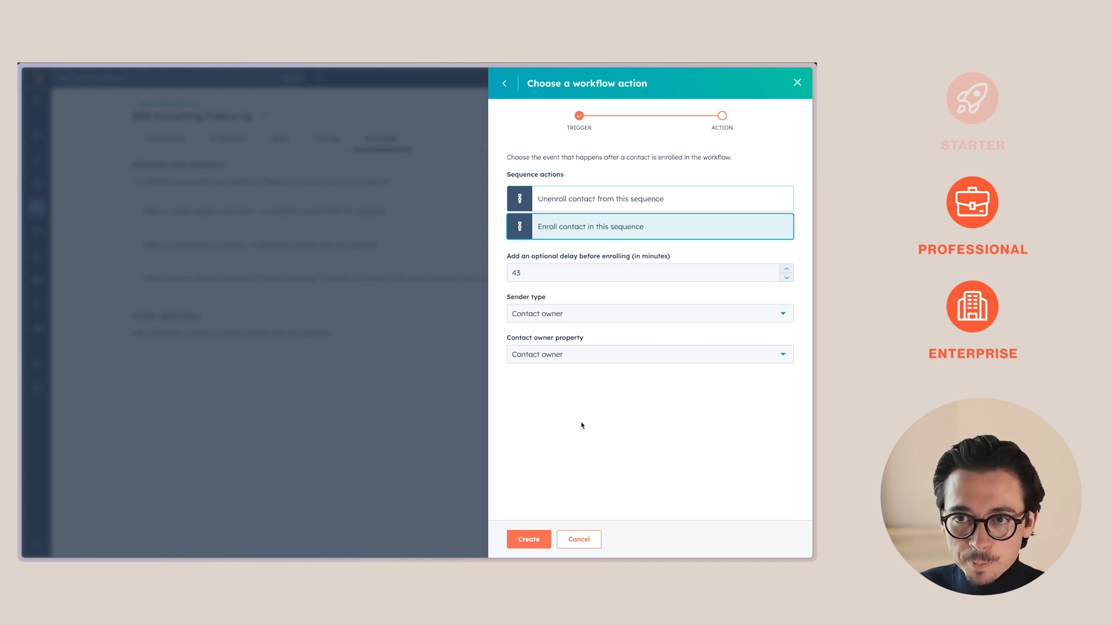
pyautogui.click(528, 539)
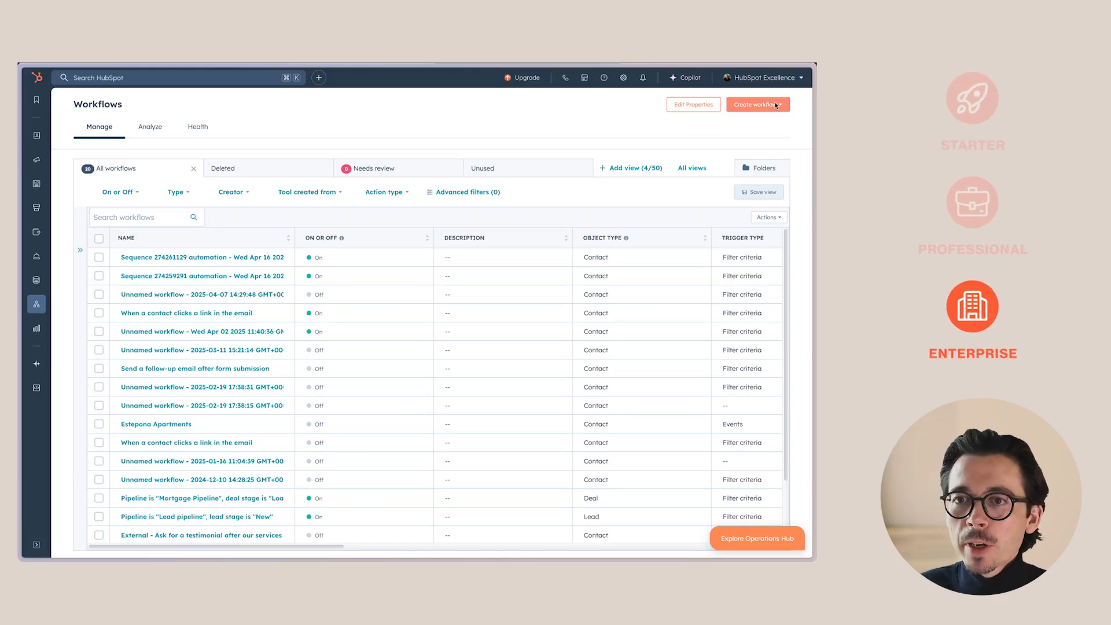
# Create a blank contact-based workflow from scratch.
pyautogui.click(756, 105)
pyautogui.click(758, 122)
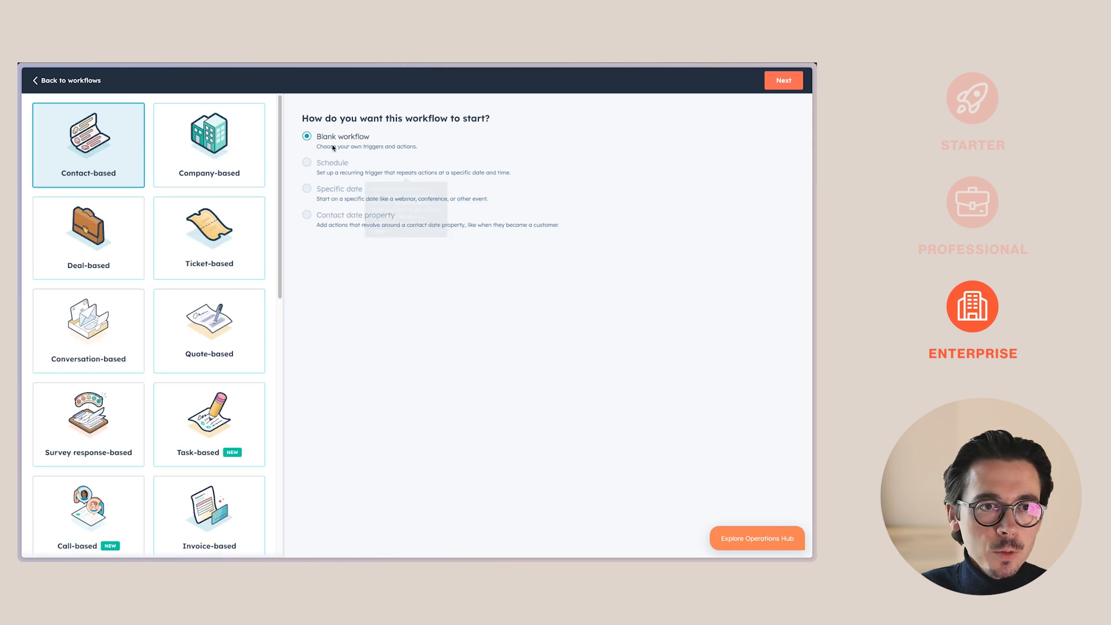
pyautogui.click(783, 81)
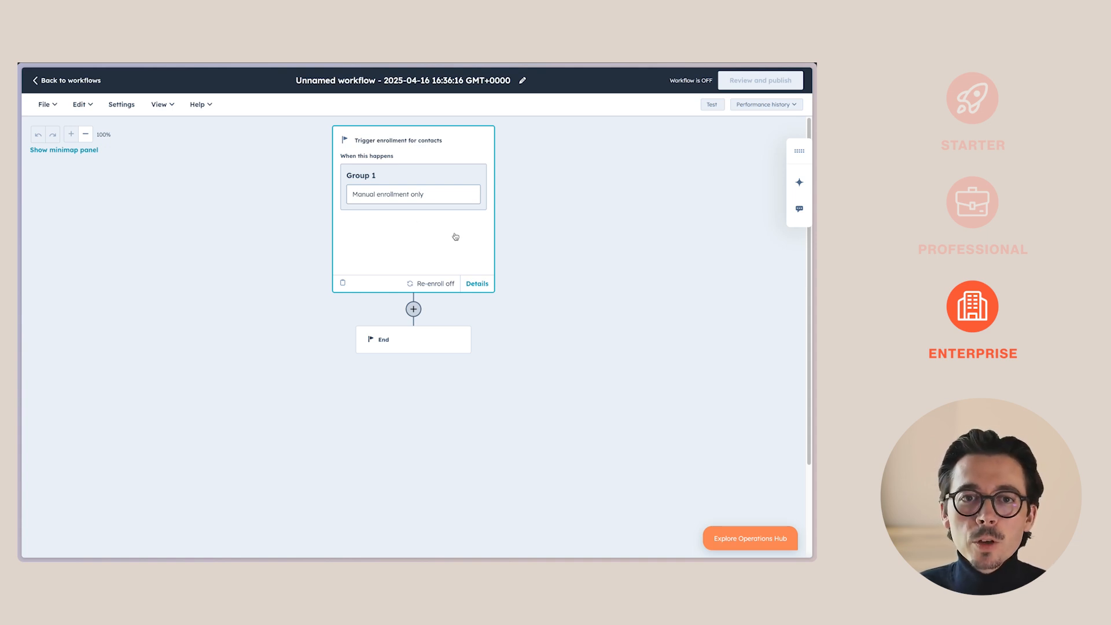
# Set the workflow's enrollment trigger to the Page visited event.
pyautogui.click(424, 233)
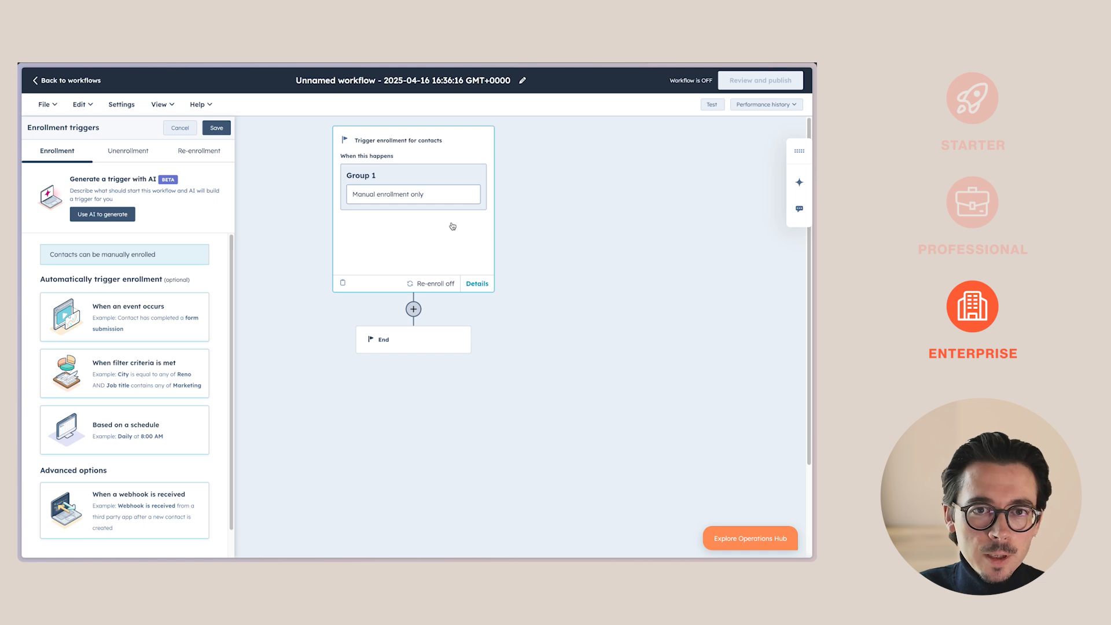
pyautogui.click(142, 318)
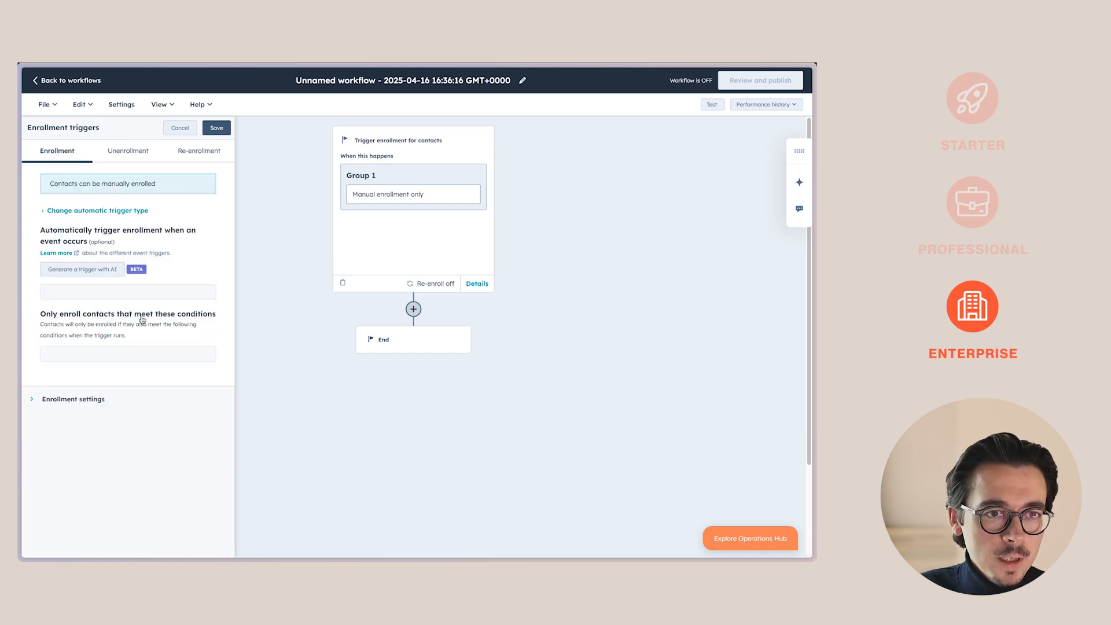
pyautogui.scroll(-10, 283, 298)
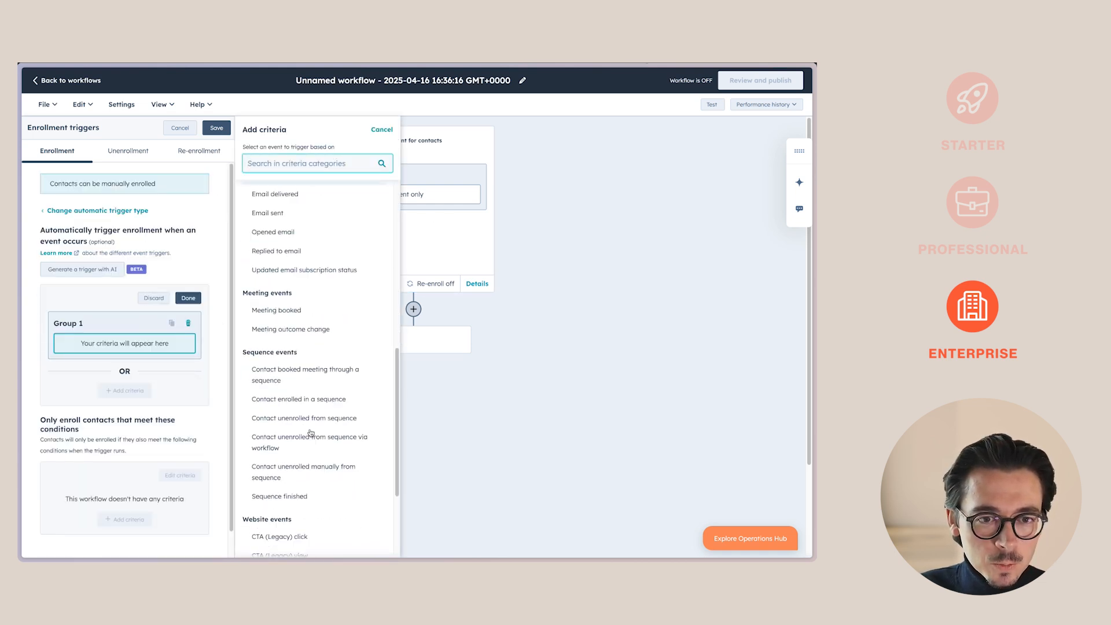
pyautogui.click(301, 462)
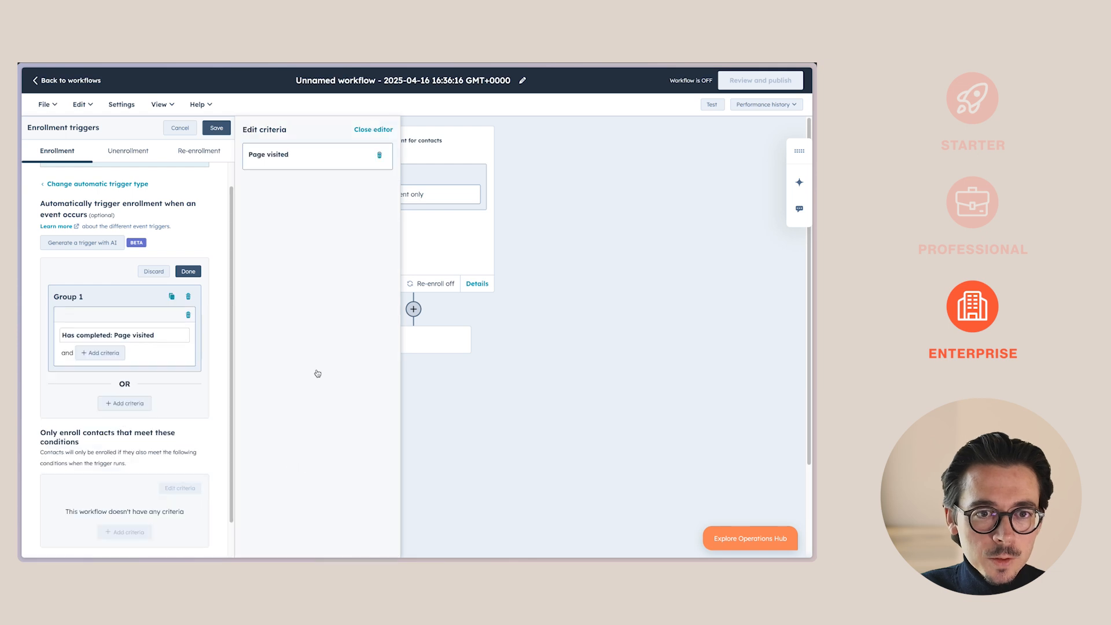
# Refine the Page visited trigger with a URL Path criterion using the "contains any of" operator.
pyautogui.click(118, 351)
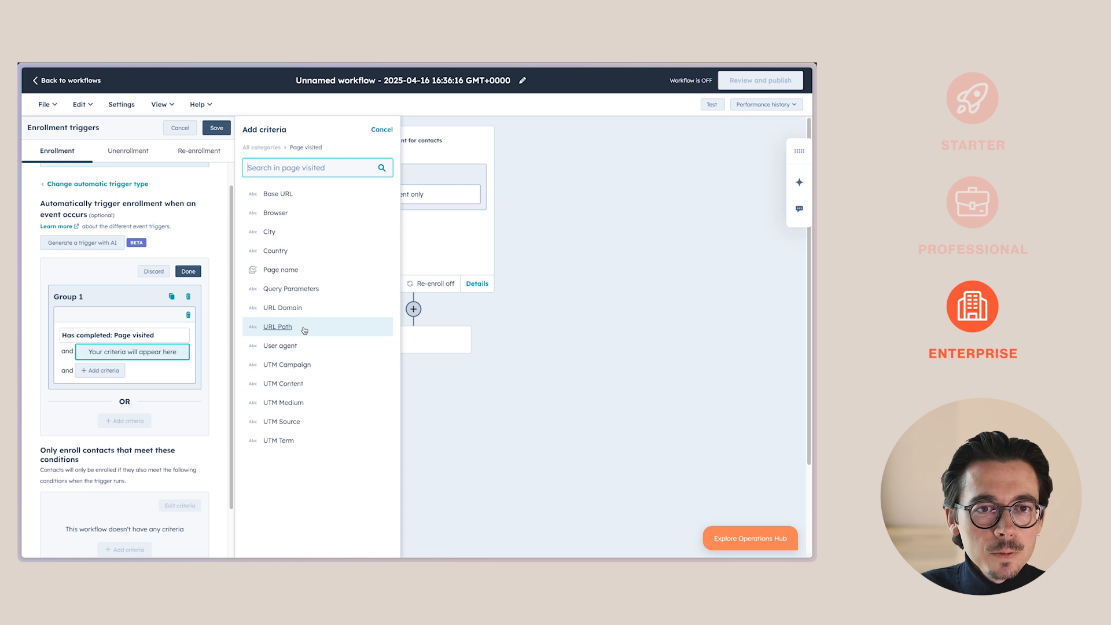
pyautogui.click(278, 326)
pyautogui.click(278, 241)
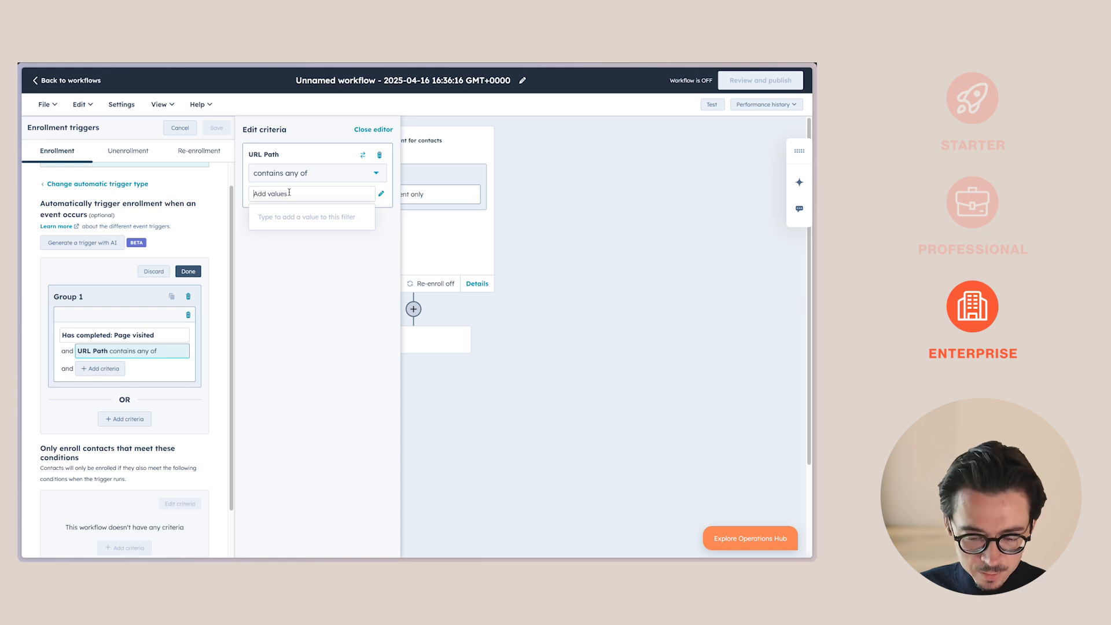
# Try /soho-properties/ as the value of the URL Path criterion.
pyautogui.write('/soho-properties')
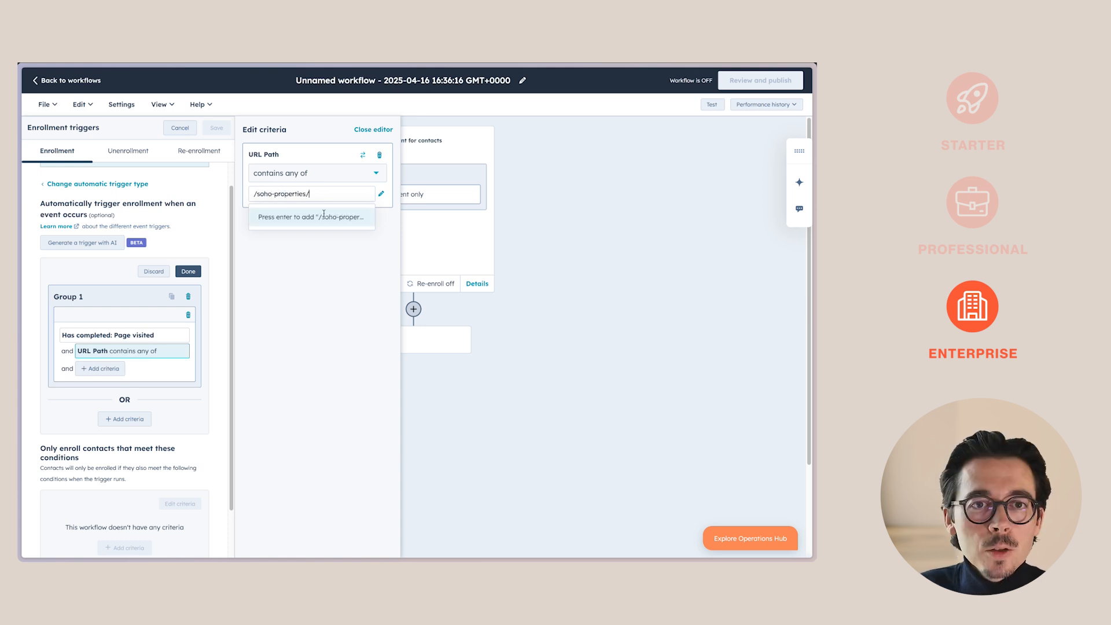
pyautogui.write('/')
pyautogui.click(324, 216)
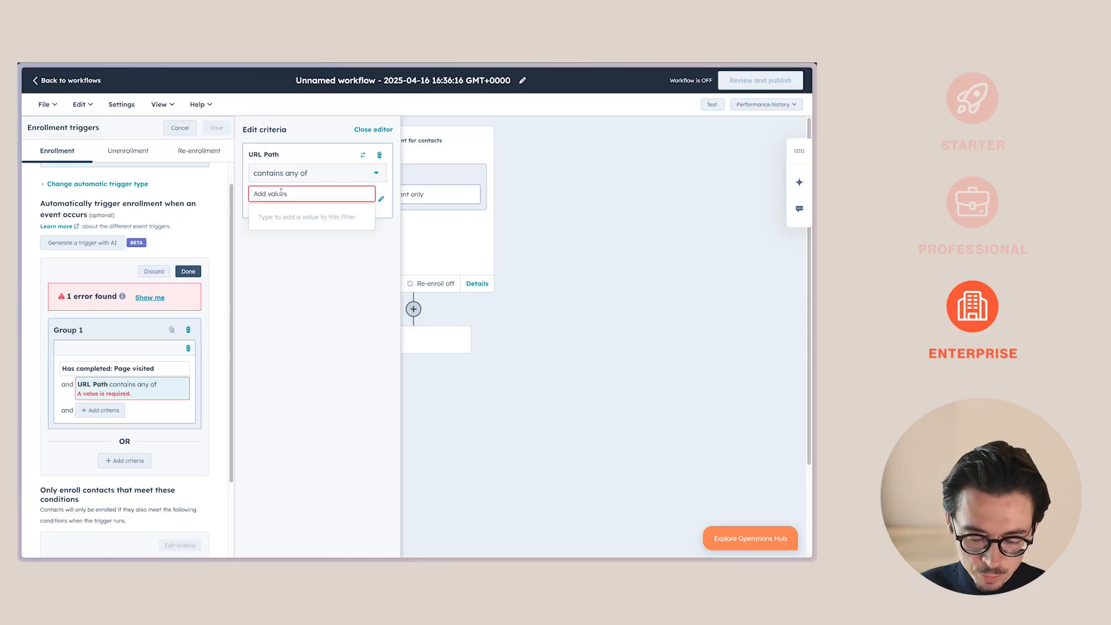
# Set the URL Path criterion's value to soho and finish the event trigger criteria.
pyautogui.write('soho')
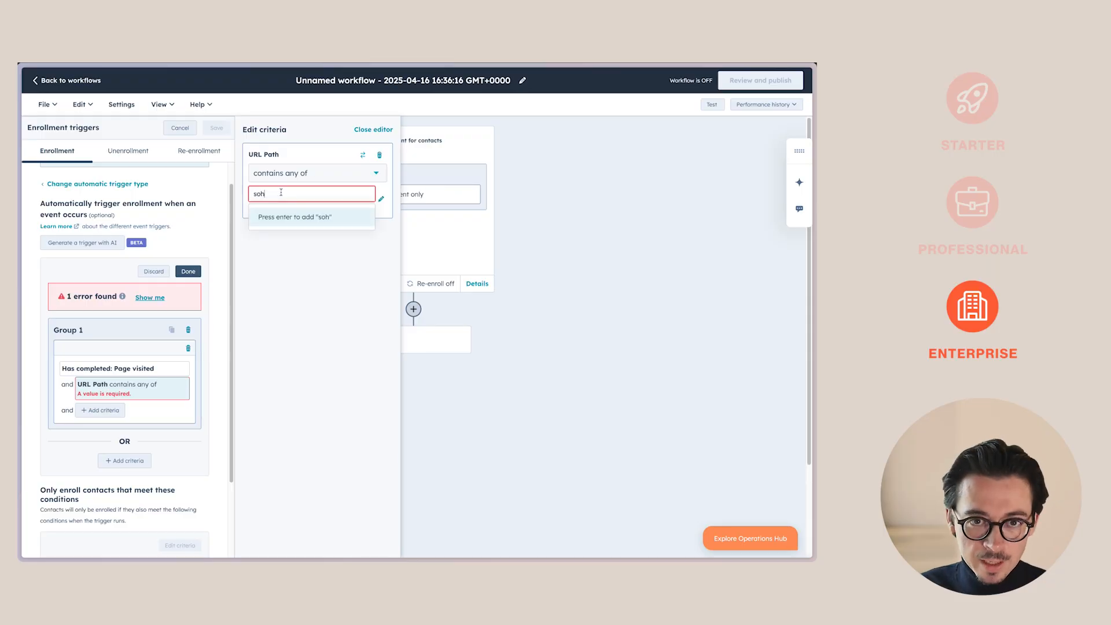
pyautogui.click(293, 219)
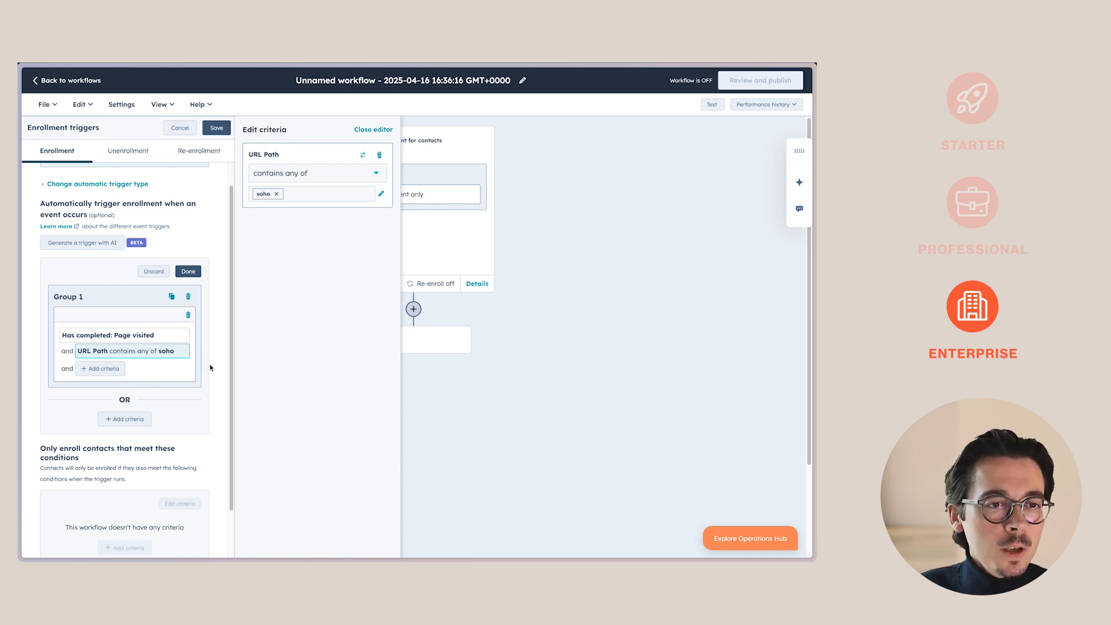
pyautogui.scroll(-2, 215, 343)
pyautogui.scroll(3, 215, 343)
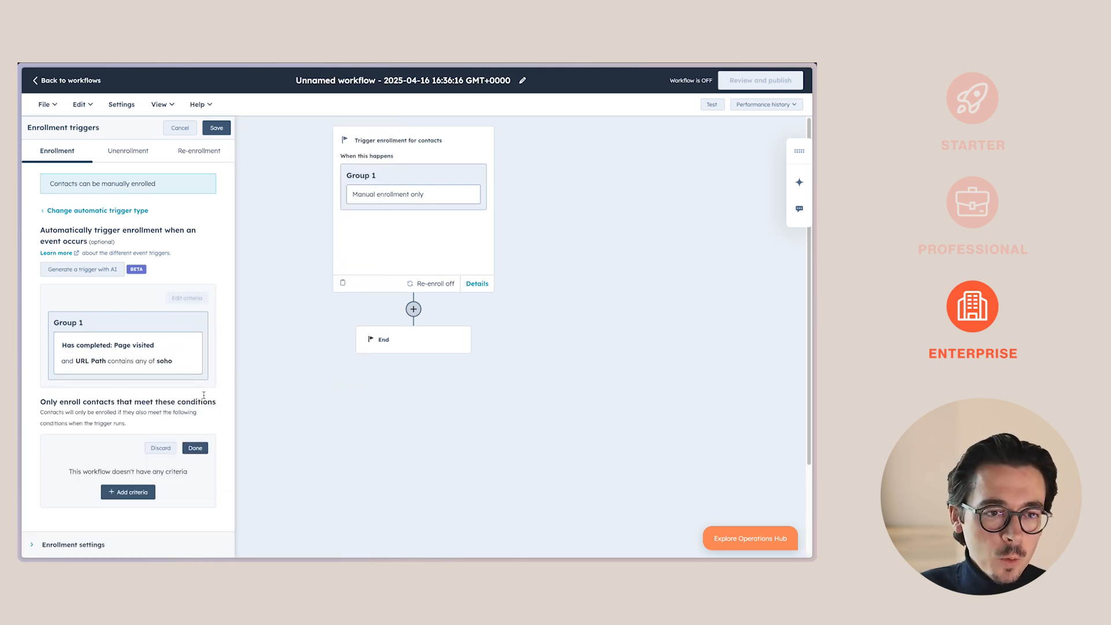
# Add an enrollment condition based on the contact property Last contacted.
pyautogui.click(133, 492)
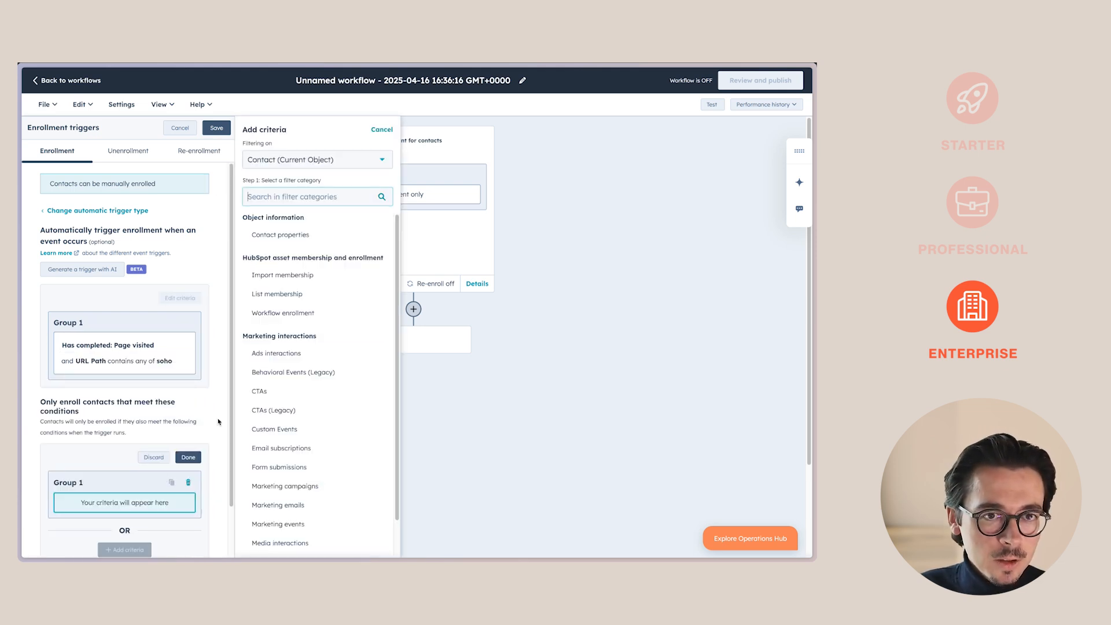
pyautogui.click(283, 231)
pyautogui.write('las')
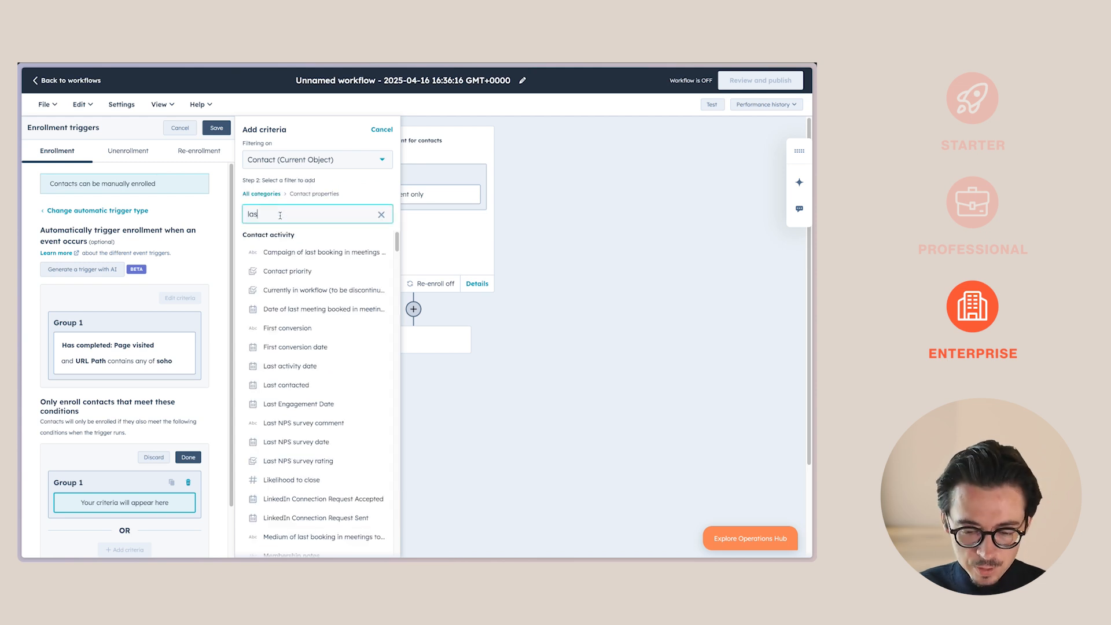
pyautogui.write('t con')
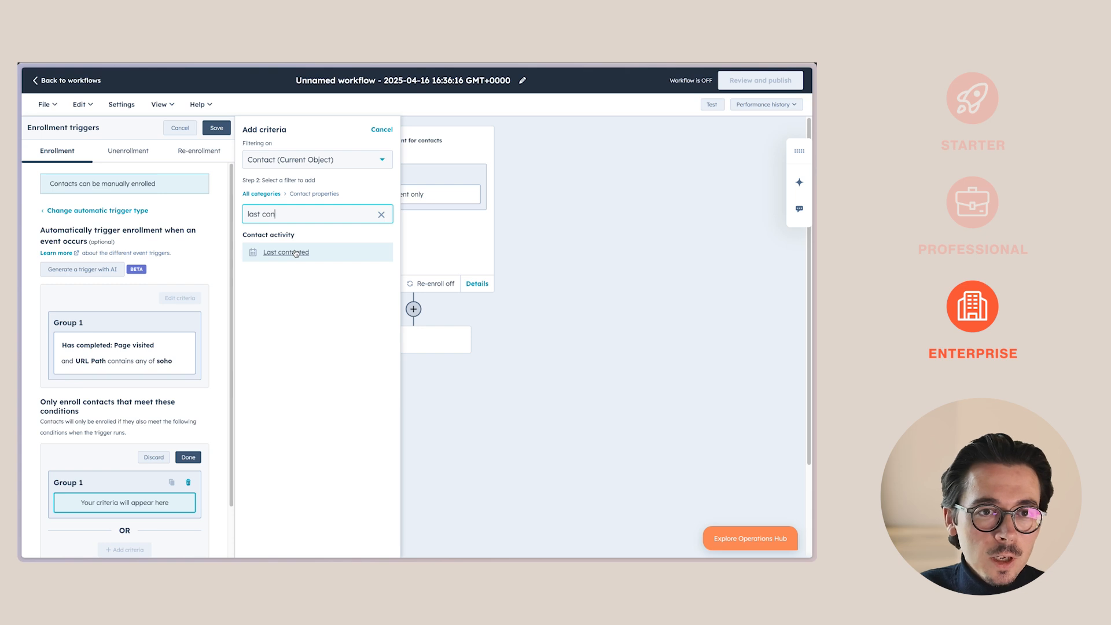
pyautogui.click(296, 254)
# Set the Last contacted condition to more than 7 days ago and save the enrollment triggers.
pyautogui.click(297, 168)
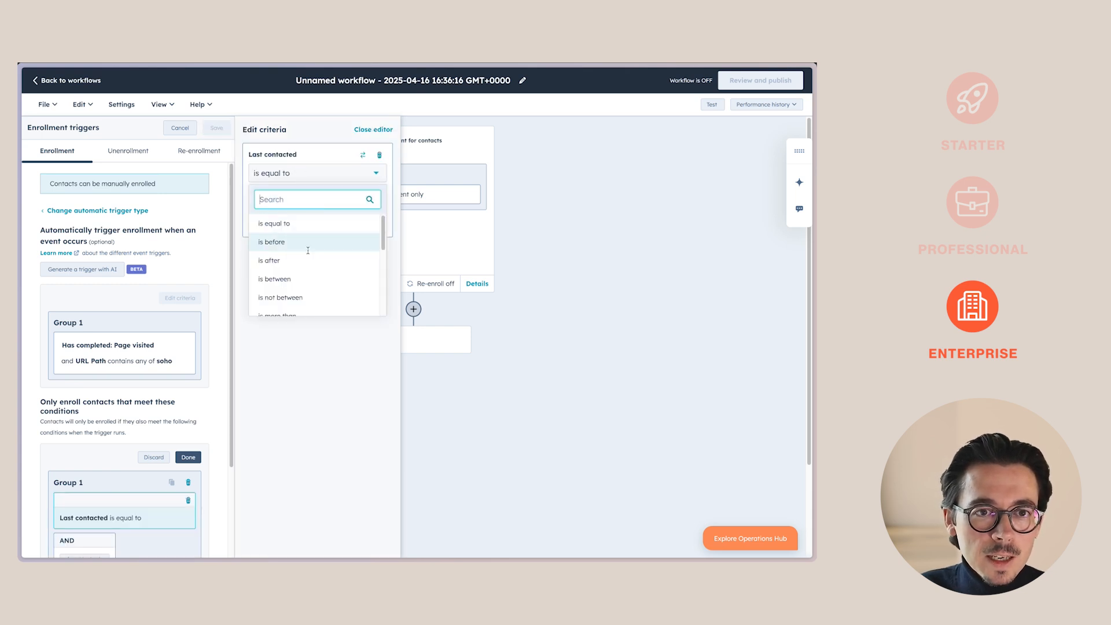
pyautogui.scroll(-2, 308, 259)
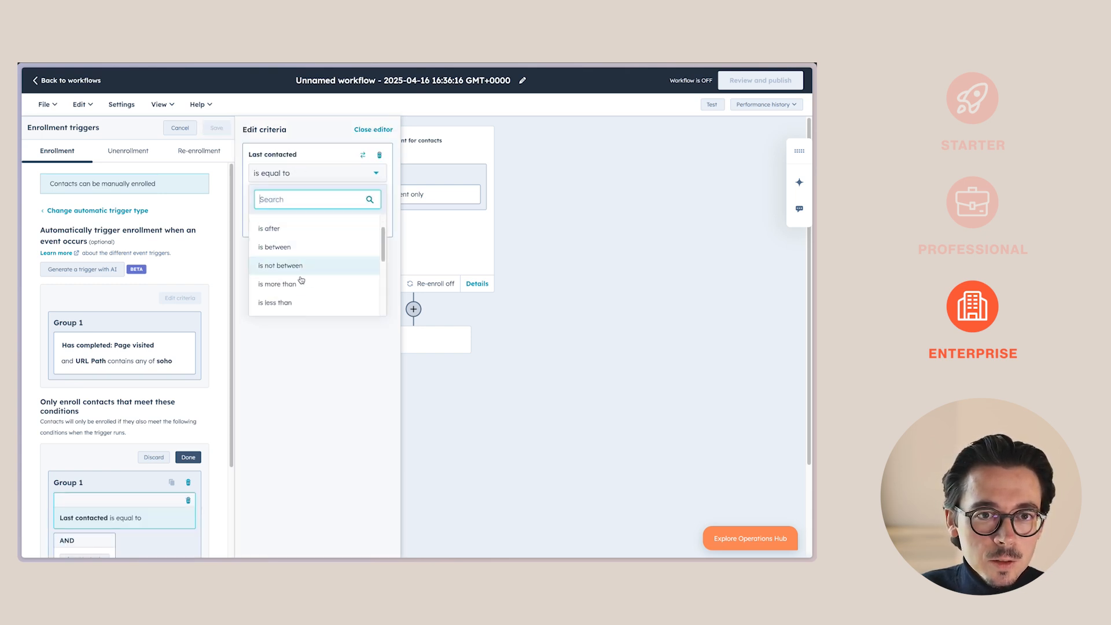
pyautogui.click(307, 283)
pyautogui.press('BackSpace')
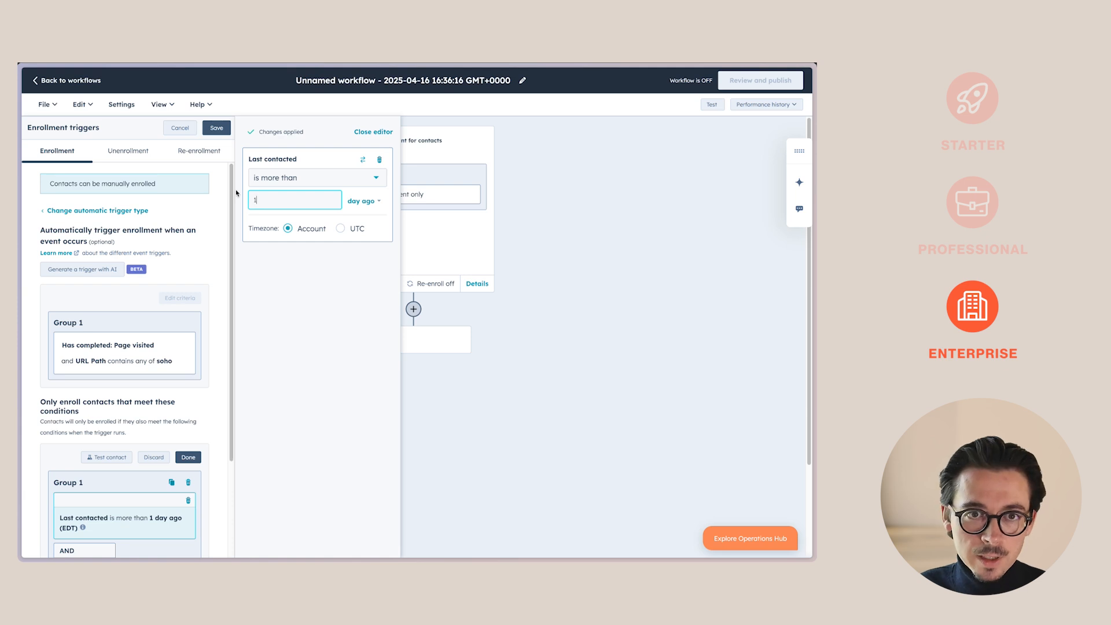
pyautogui.write('7')
pyautogui.click(376, 129)
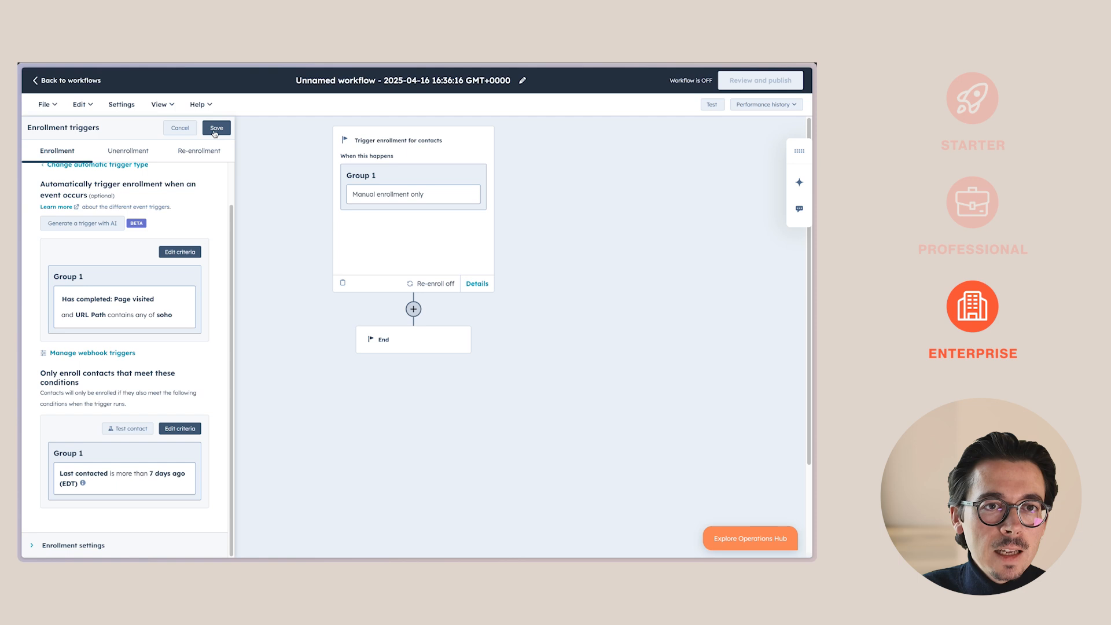
pyautogui.click(215, 128)
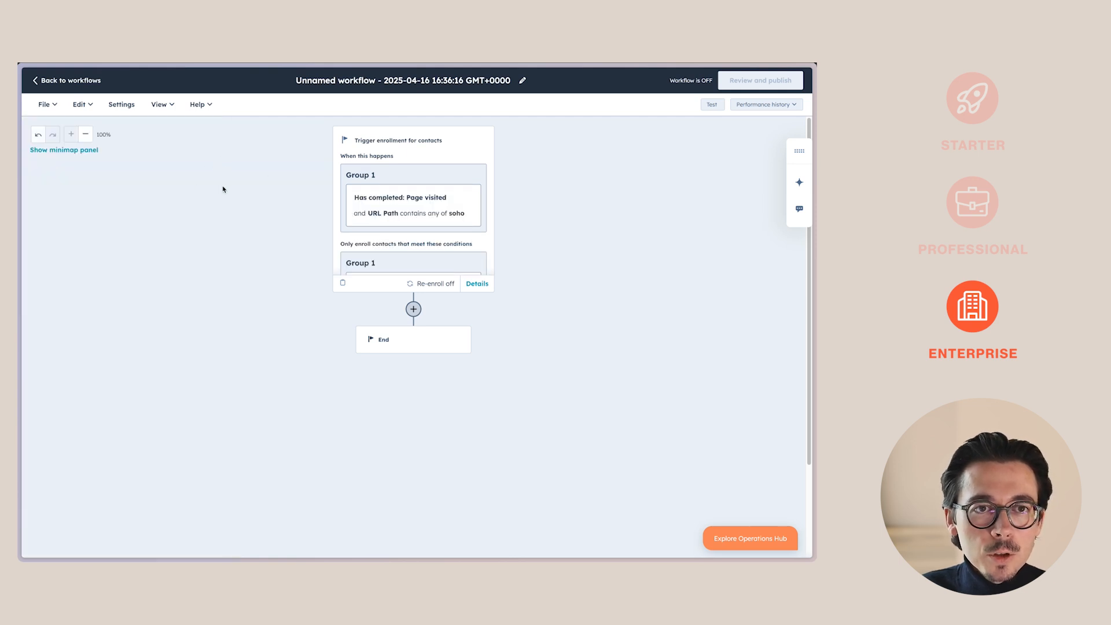
# Check the re-enrollment setting of the workflow's enrollment triggers and save them with re-enrollment off.
pyautogui.click(426, 211)
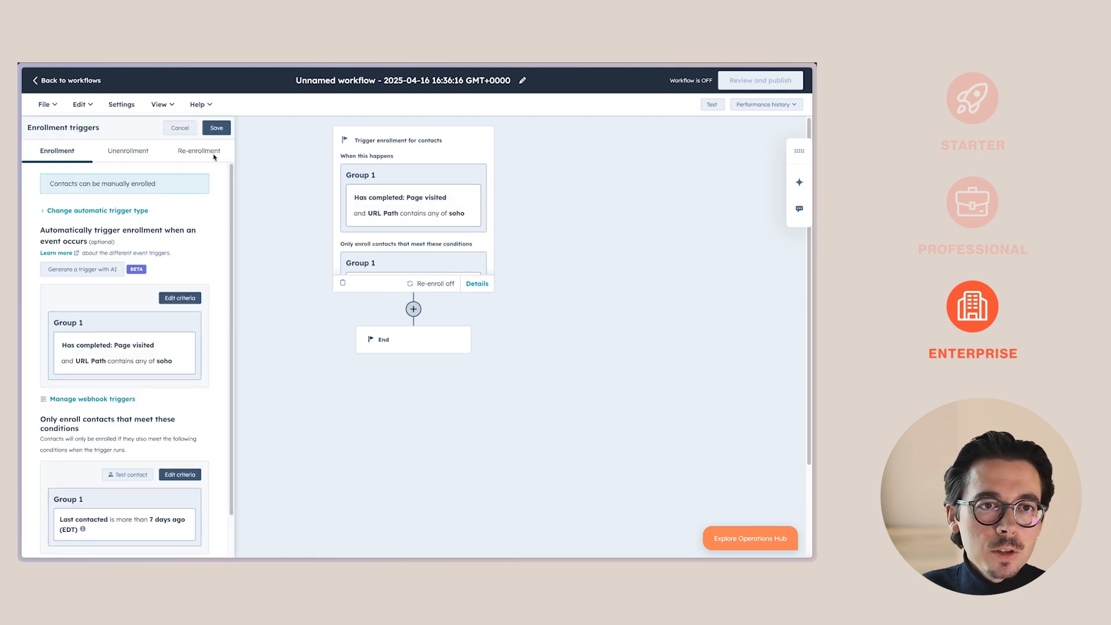
pyautogui.click(214, 155)
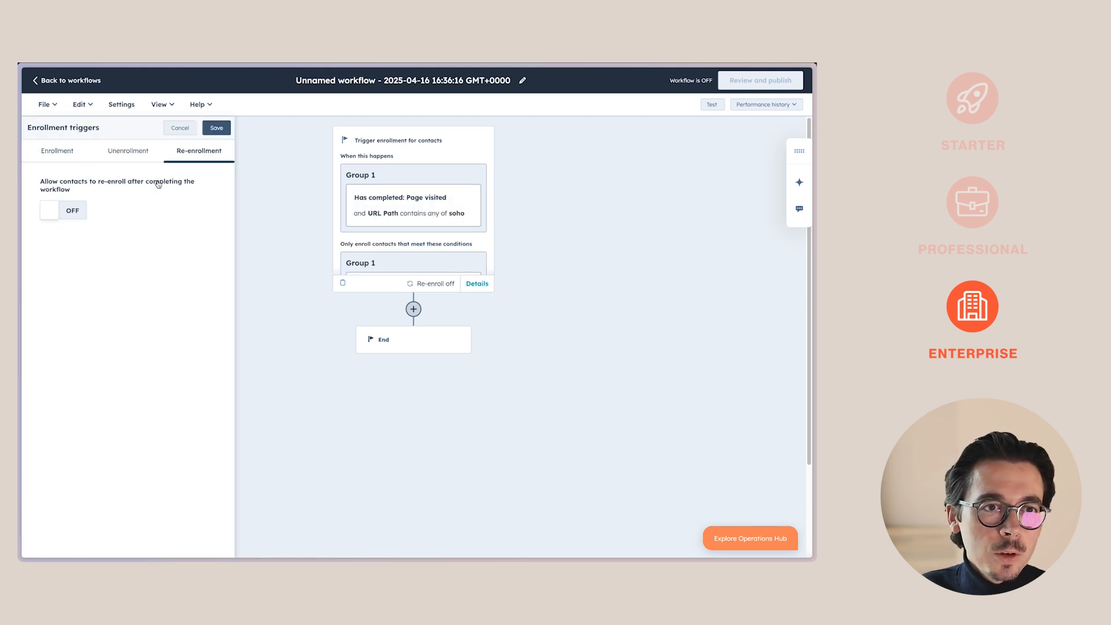
pyautogui.click(222, 129)
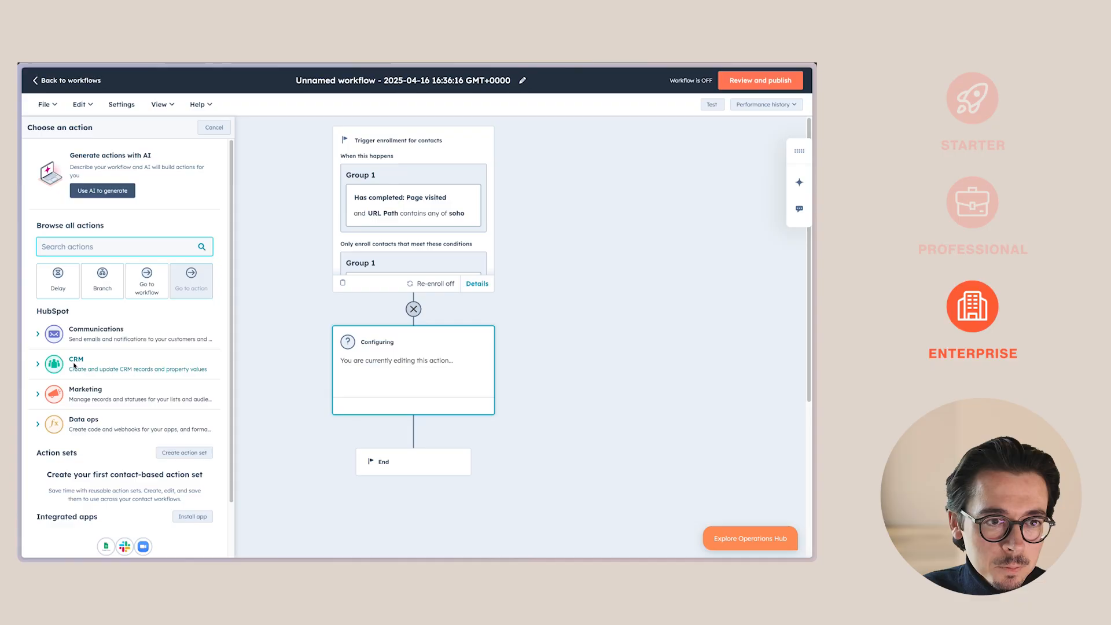
# Add a Rotate record to owner action after the trigger, rotating the Contact owner to one specific user, and save it.
pyautogui.click(118, 356)
pyautogui.scroll(-5, 133, 390)
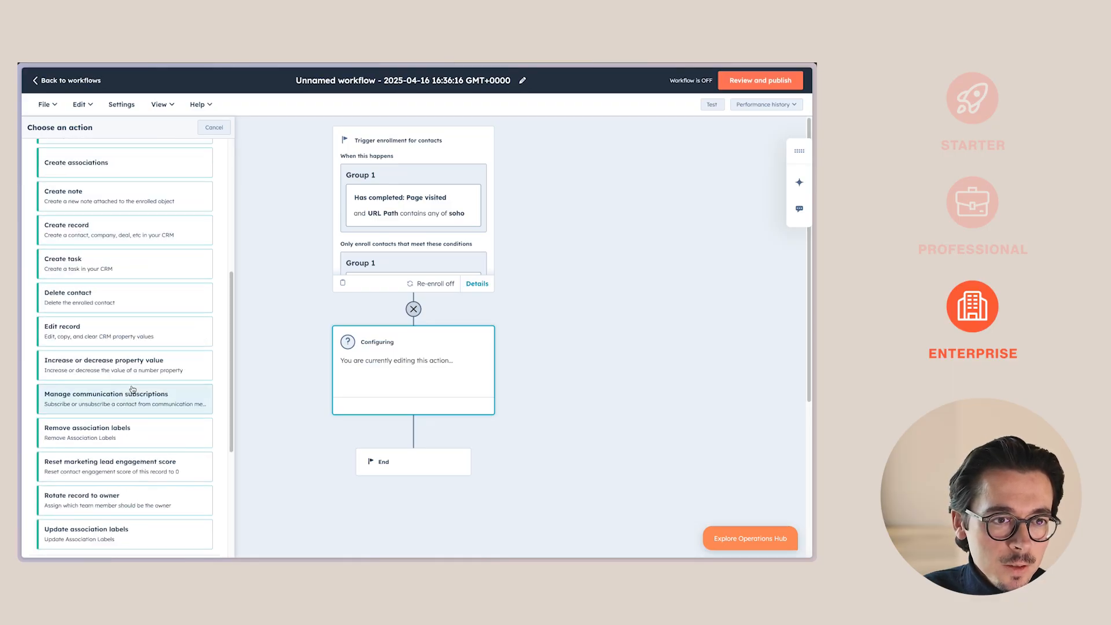
pyautogui.scroll(-2, 133, 390)
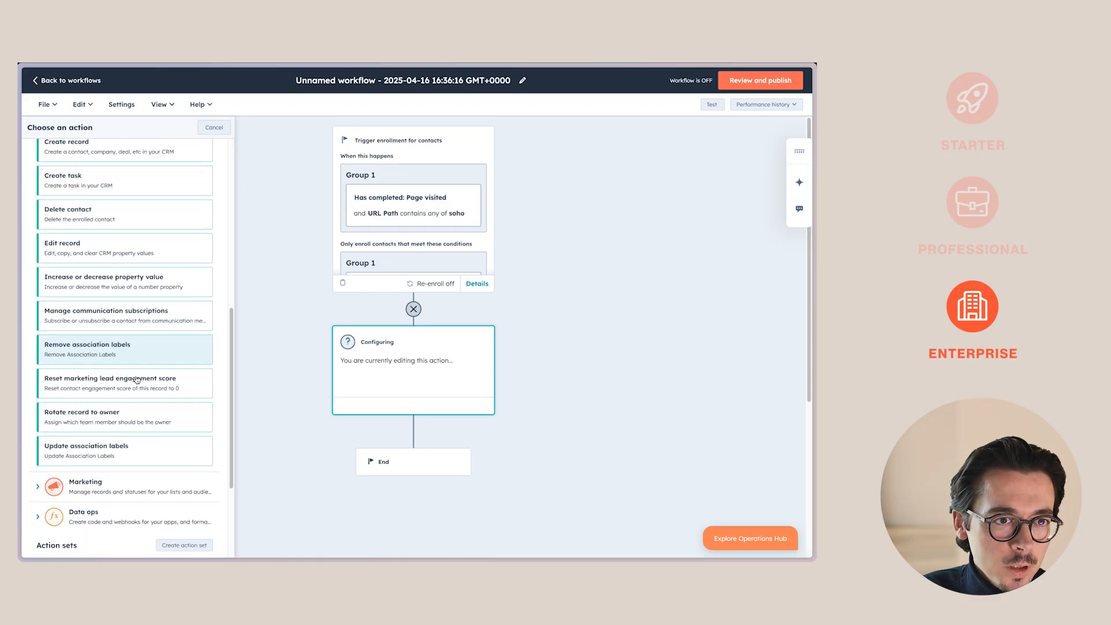
pyautogui.click(96, 418)
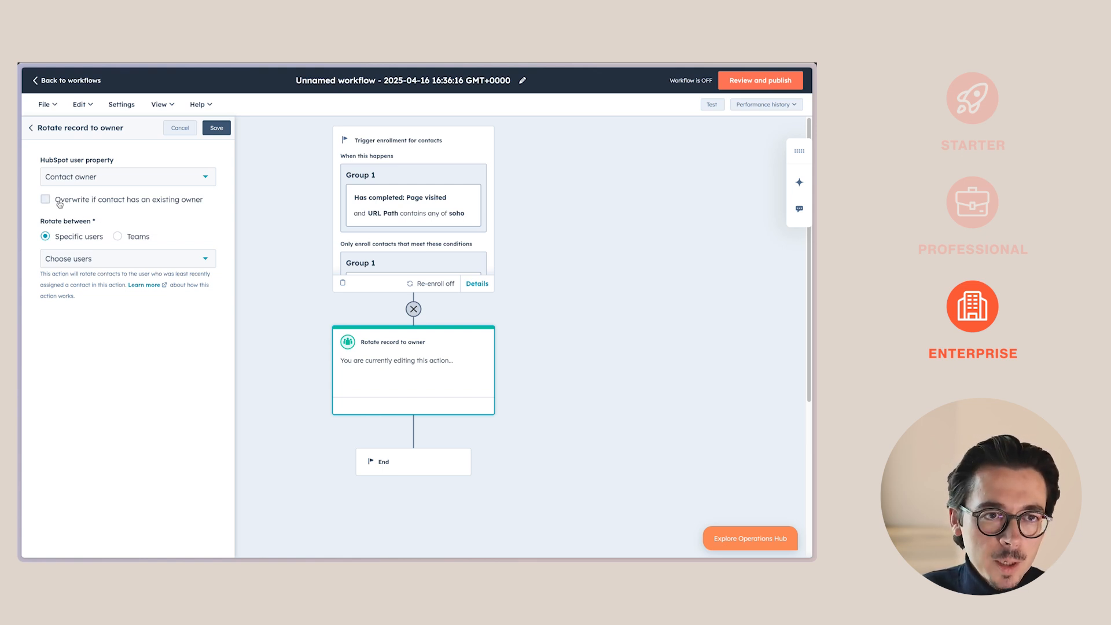
pyautogui.click(97, 264)
pyautogui.click(127, 295)
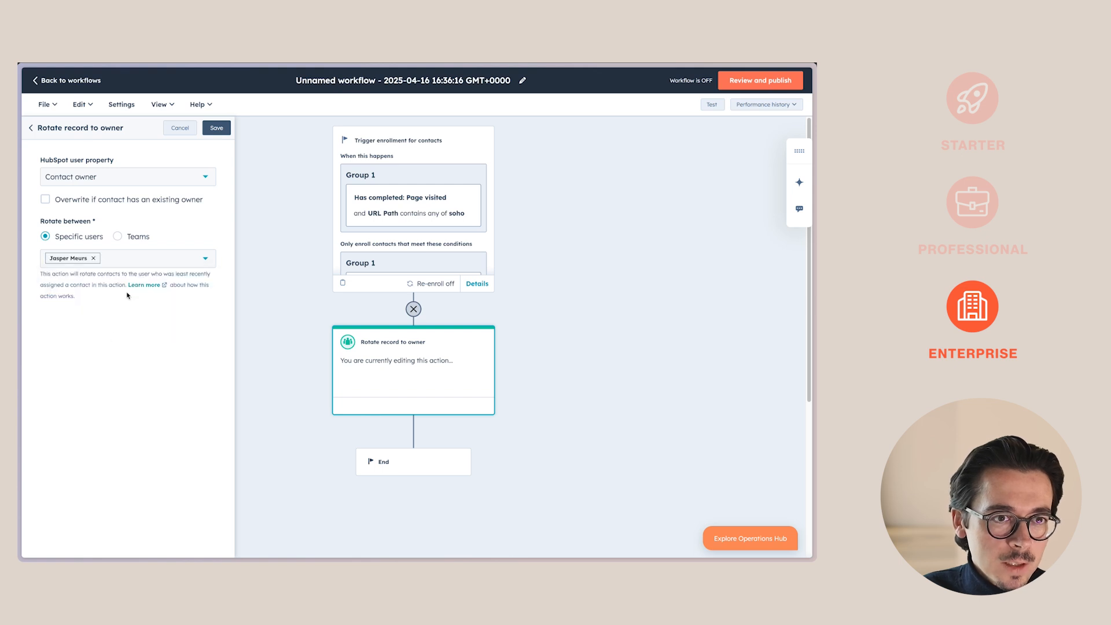
pyautogui.click(217, 129)
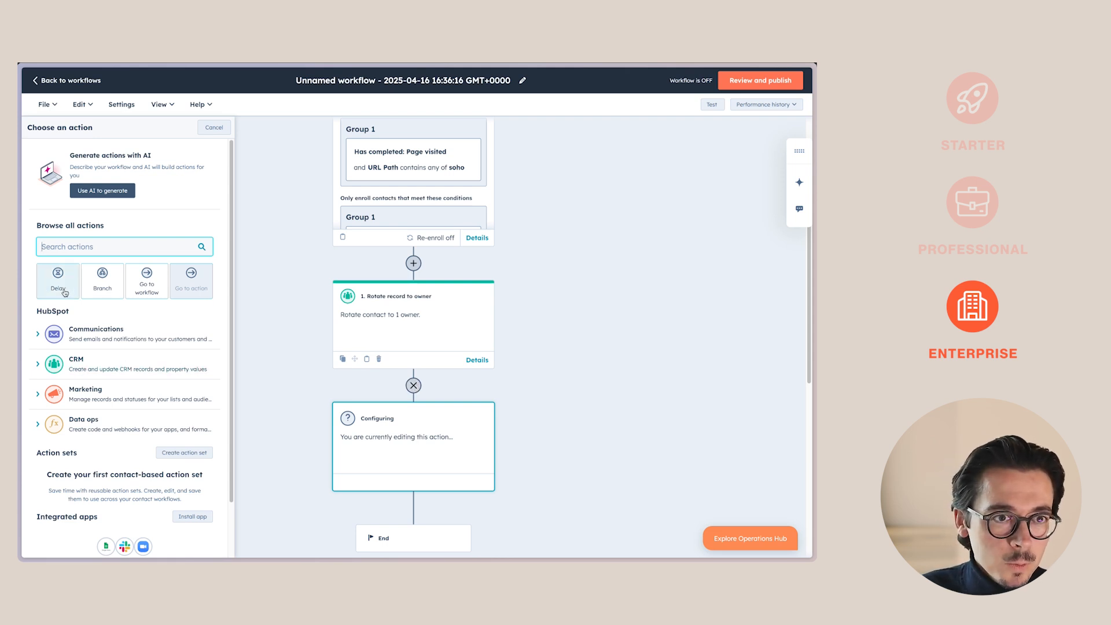
# Add an AND/OR logic branch after the owner rotation with the criterion Now in Sequence is equal to False.
pyautogui.click(103, 287)
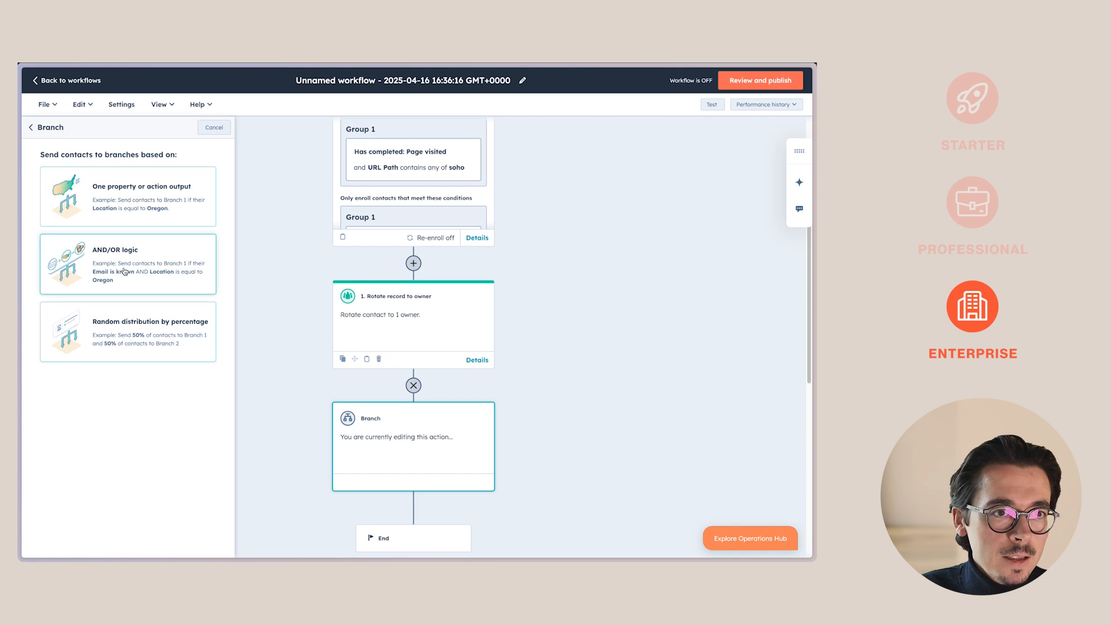
pyautogui.click(125, 271)
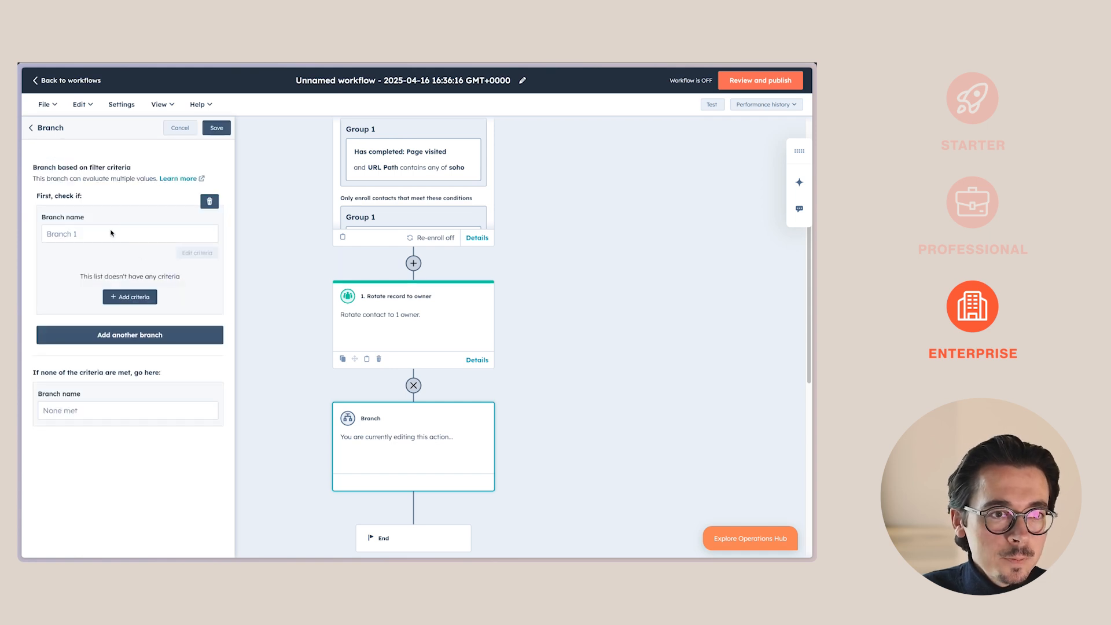
pyautogui.click(130, 297)
pyautogui.write('sequence')
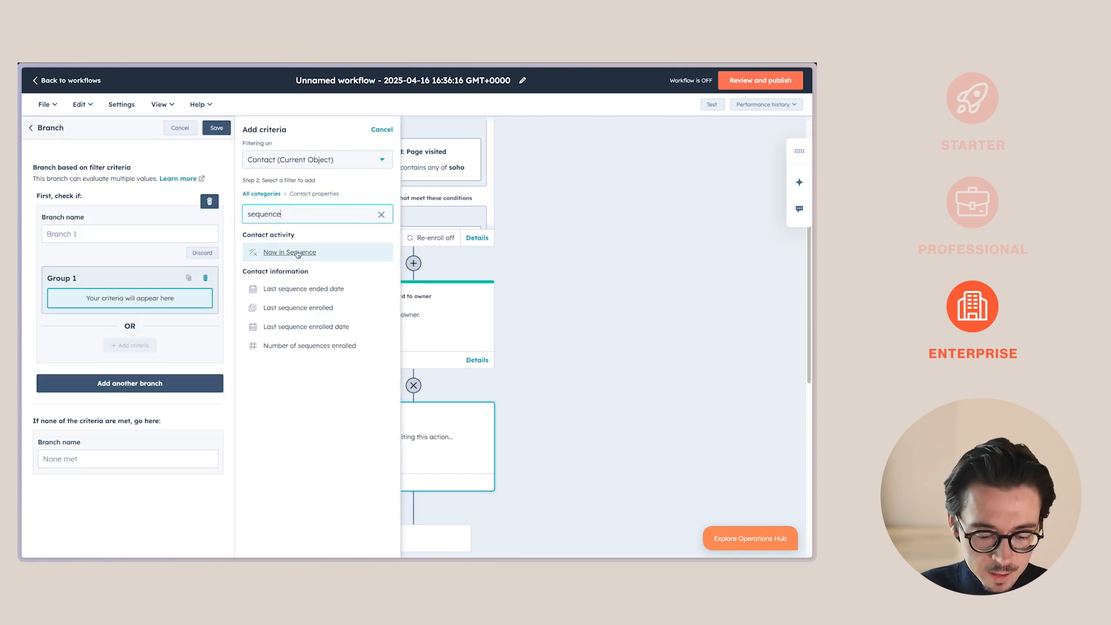
pyautogui.click(289, 252)
pyautogui.click(290, 194)
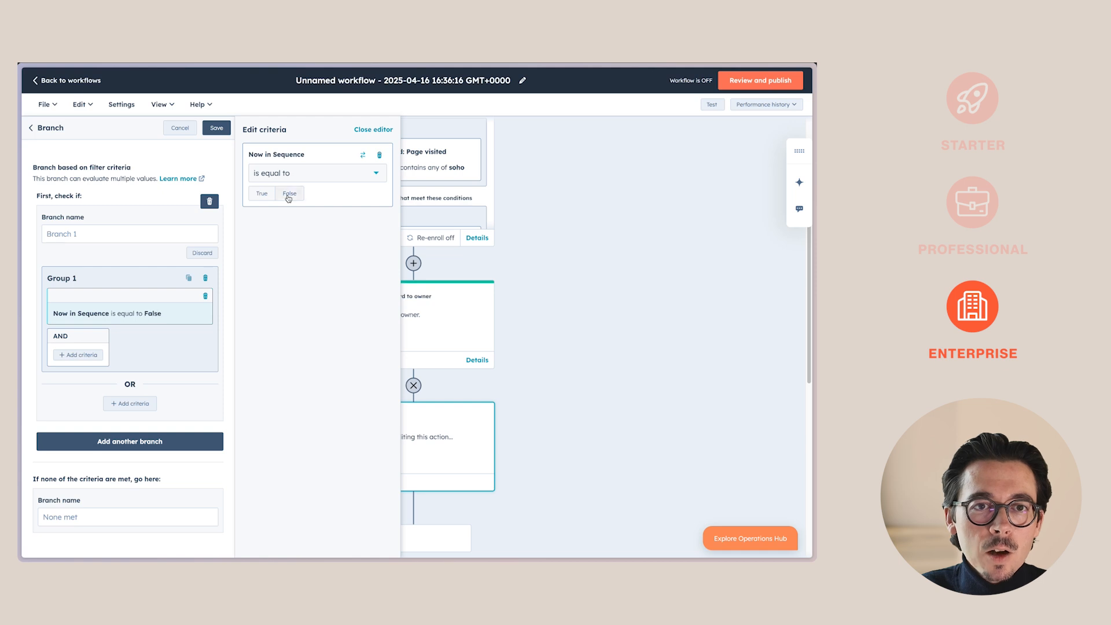
# Name the first branch "Not currently in a sequence" and the none-met branch "Currently in a sequence", and close the criteria editor.
pyautogui.click(84, 234)
pyautogui.write('Not ')
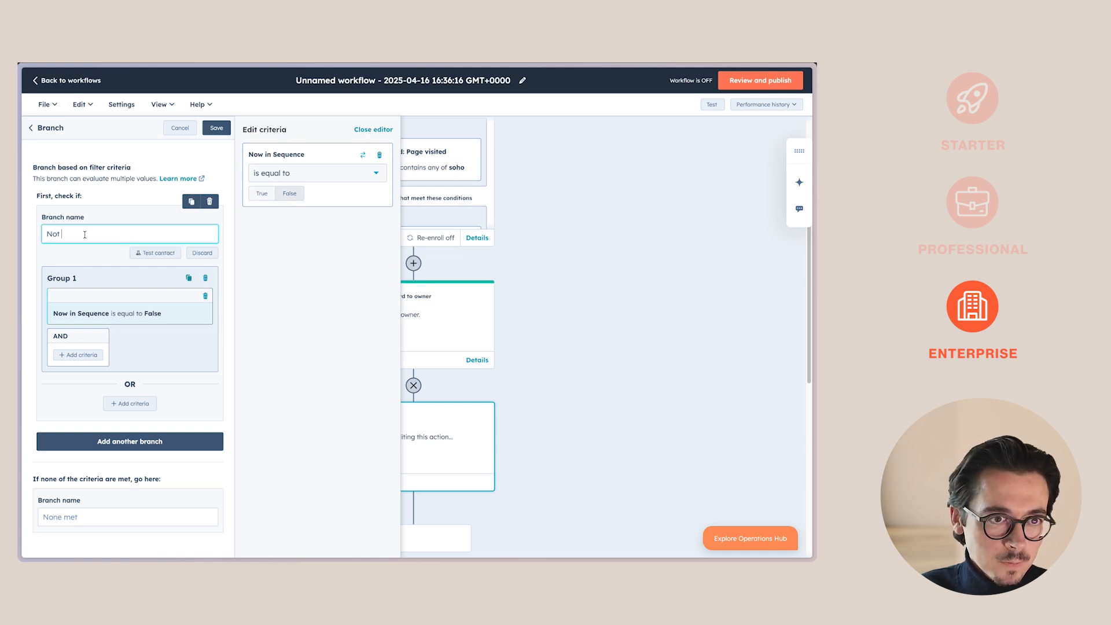
pyautogui.write('currently in a sequence')
pyautogui.moveTo(62, 235); pyautogui.dragTo(143, 234)
pyautogui.hotkey('ctrl', 'c')
pyautogui.click(96, 516)
pyautogui.hotkey('ctrl', 'v')
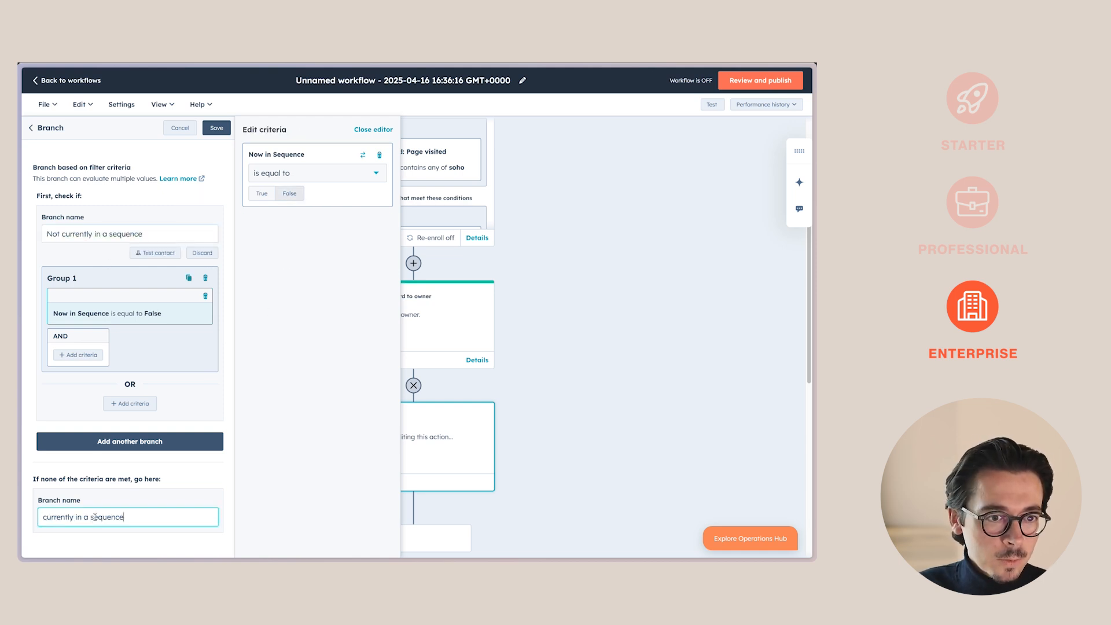
pyautogui.press('BackSpace')
pyautogui.write('C')
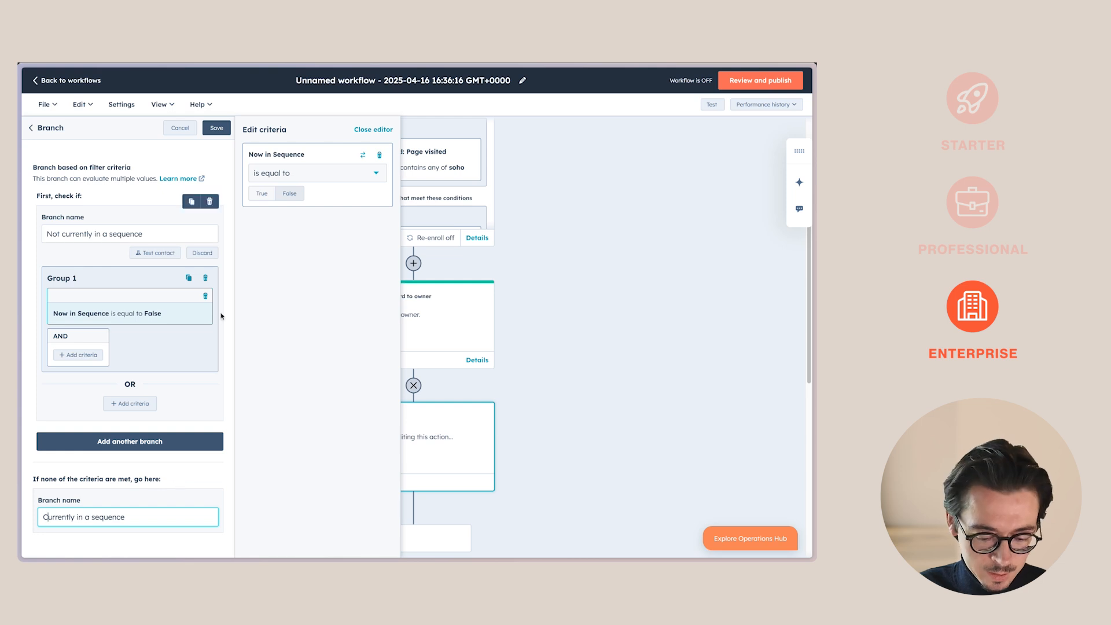
pyautogui.click(375, 131)
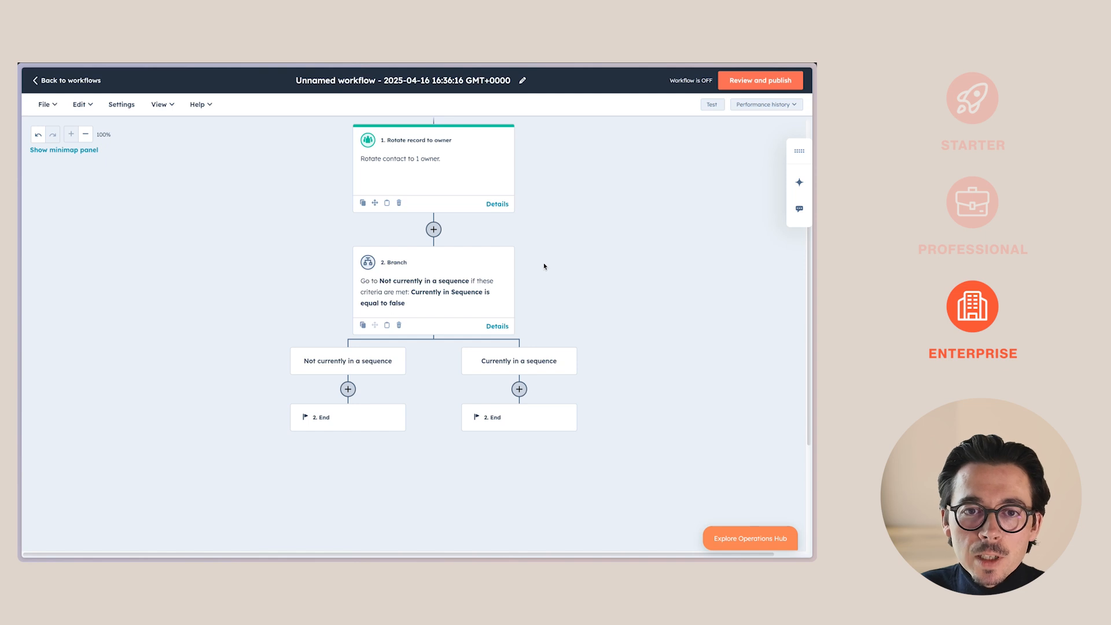
# Add an Enroll in a sequence action to the "Not currently in a sequence" branch using the Real Estate Enquiry follow-up sequence.
pyautogui.click(347, 388)
pyautogui.click(88, 331)
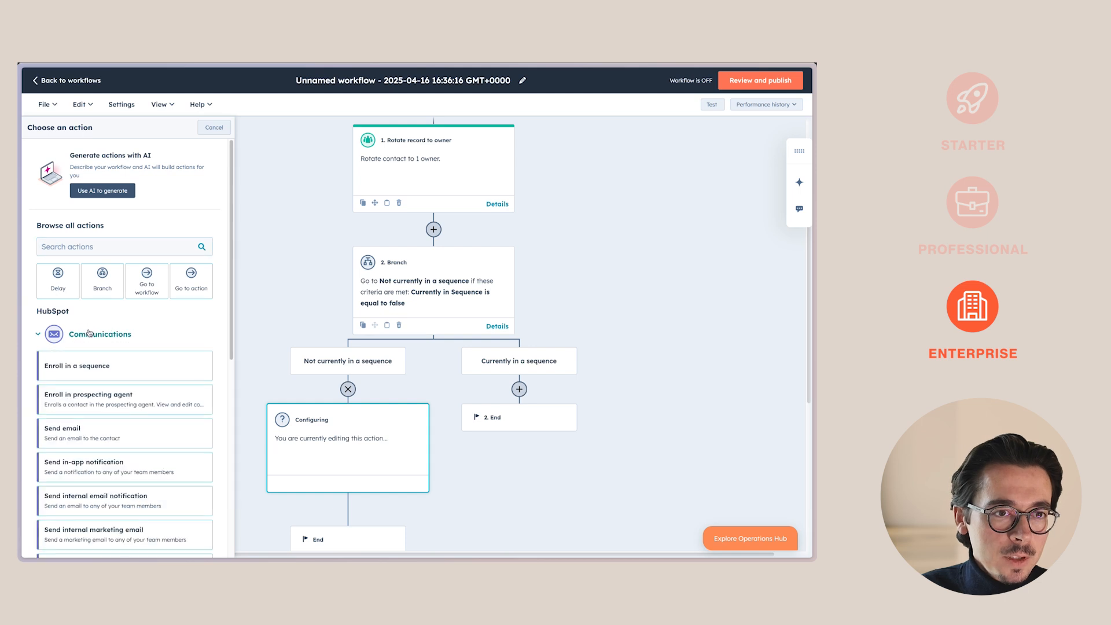
pyautogui.scroll(-3, 115, 324)
pyautogui.click(103, 261)
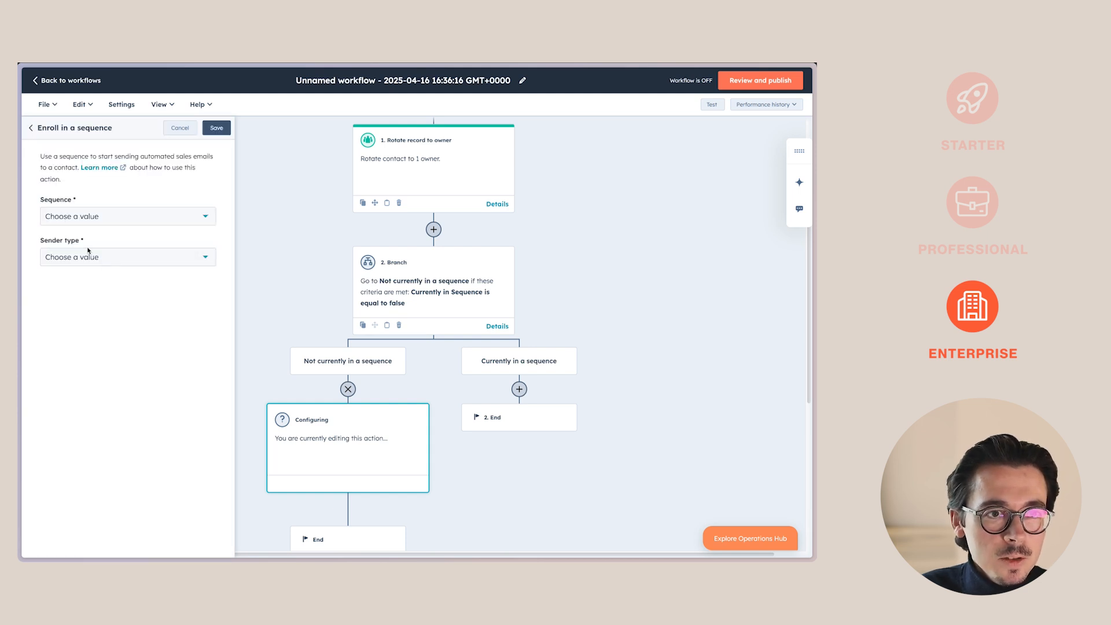
pyautogui.click(99, 221)
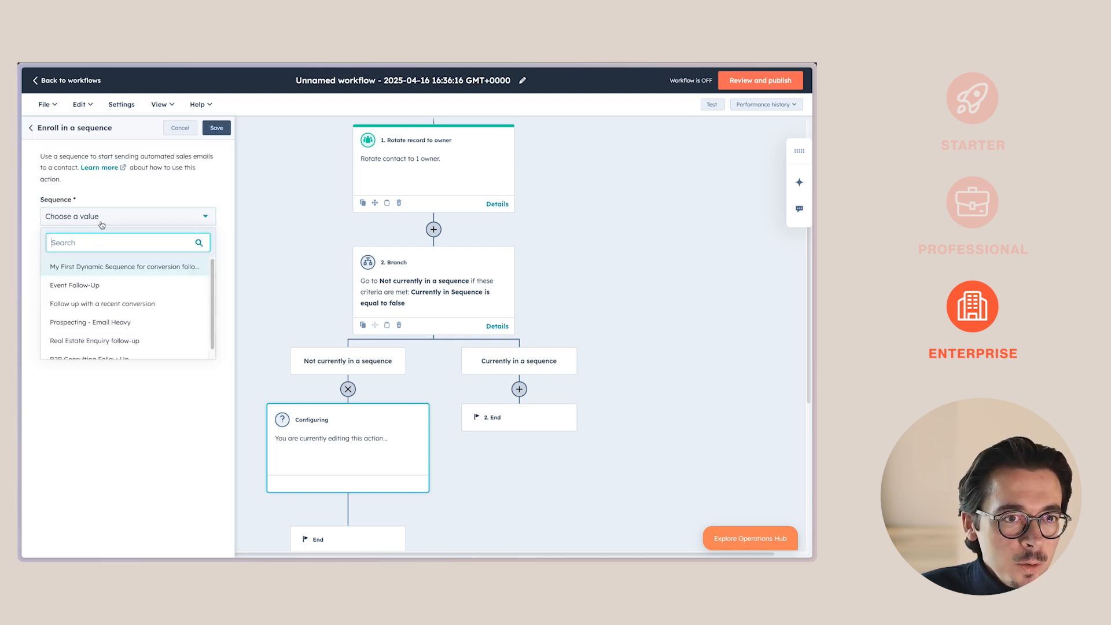
pyautogui.click(119, 340)
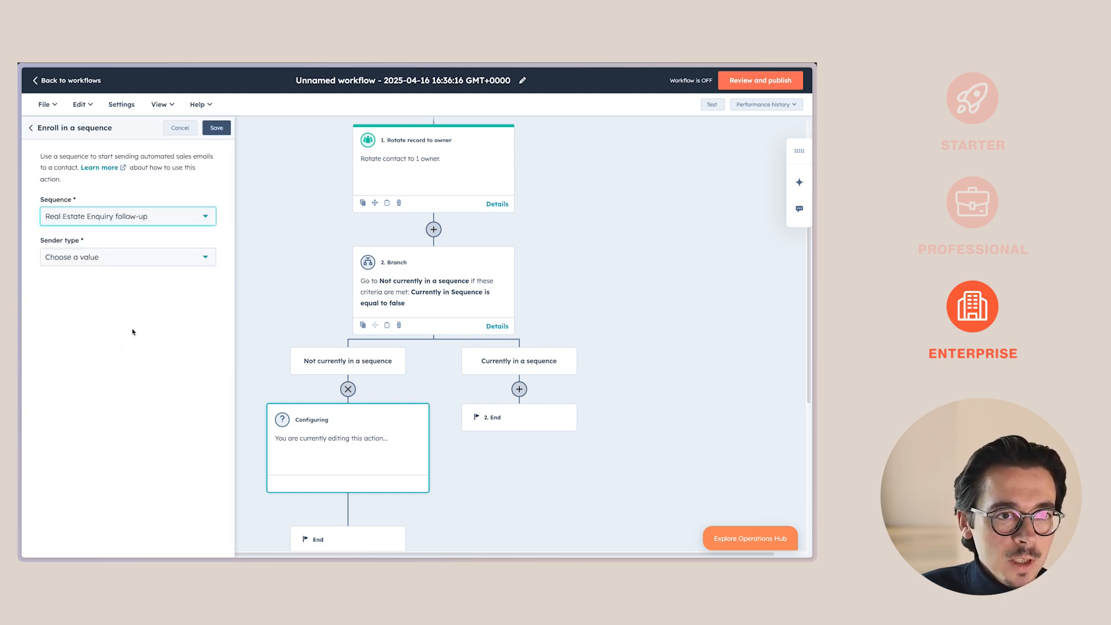
# Set the enrollment's sender type to Contact owner, choose the contact owner property, and save the action.
pyautogui.click(103, 263)
pyautogui.click(116, 284)
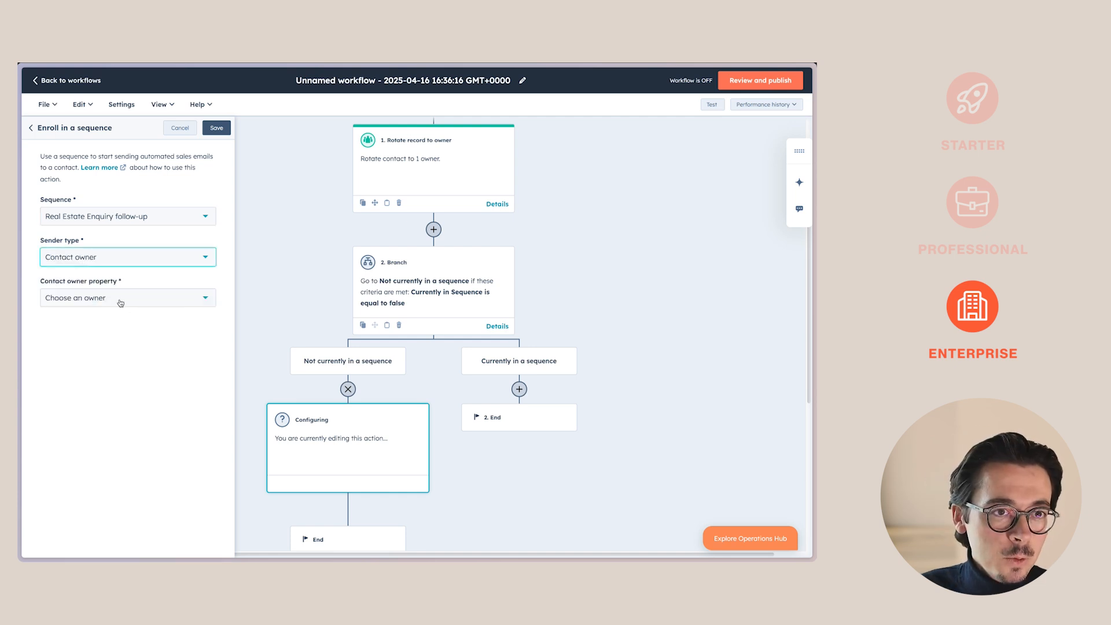
pyautogui.click(120, 298)
pyautogui.click(118, 336)
pyautogui.click(217, 128)
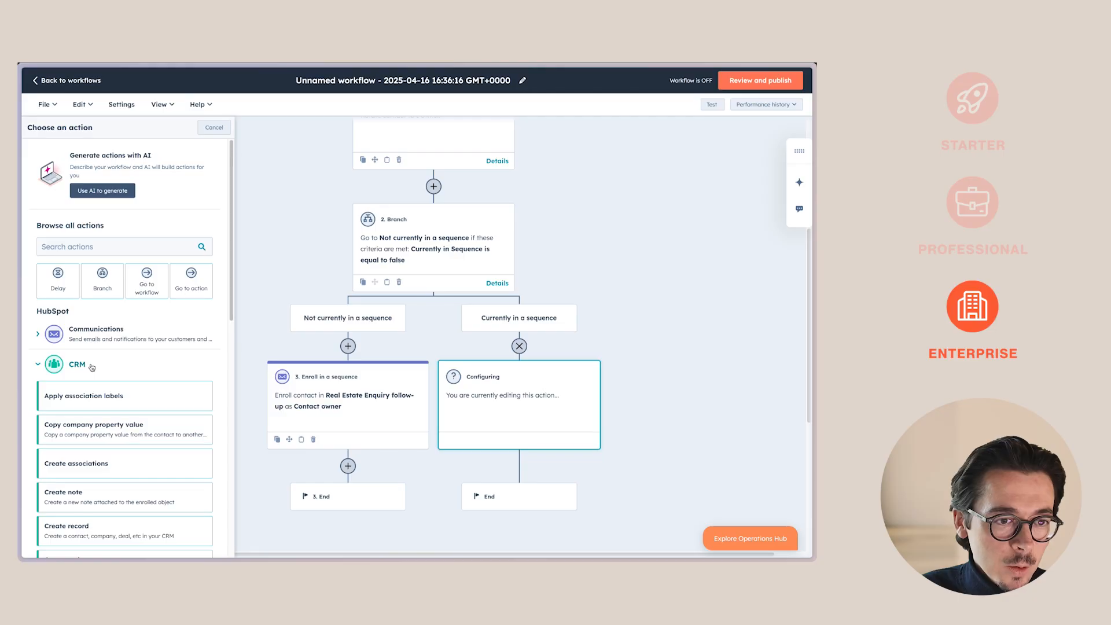
# Add a Create task action to the "Currently in a sequence" branch and insert the First Name and Last Name variables in its title.
pyautogui.scroll(-5, 99, 377)
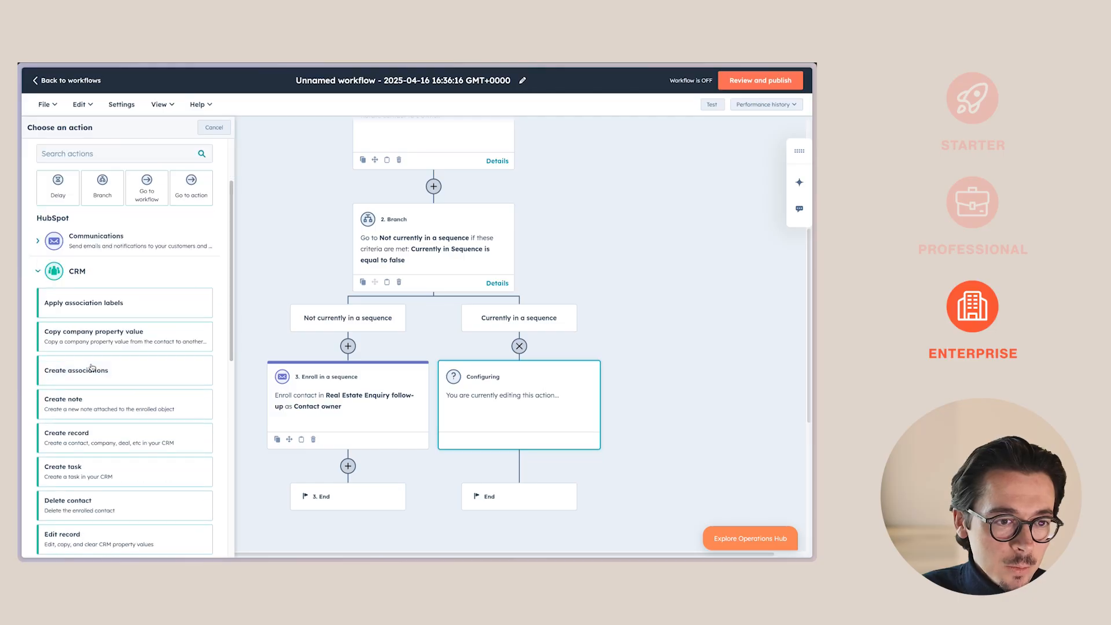
pyautogui.click(98, 336)
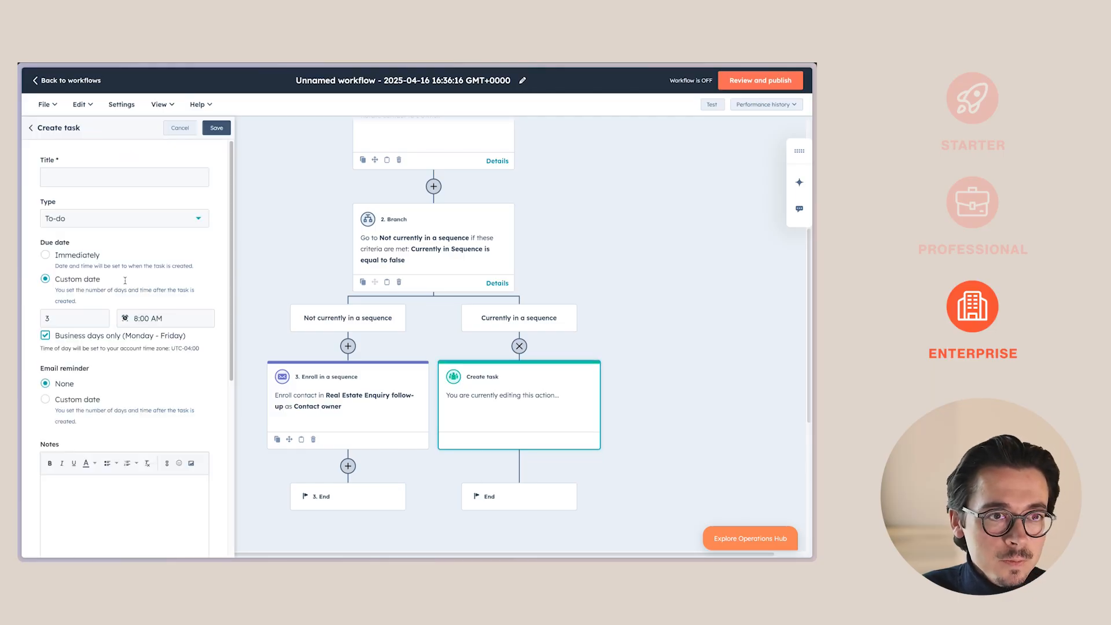
pyautogui.click(352, 183)
pyautogui.write('first na')
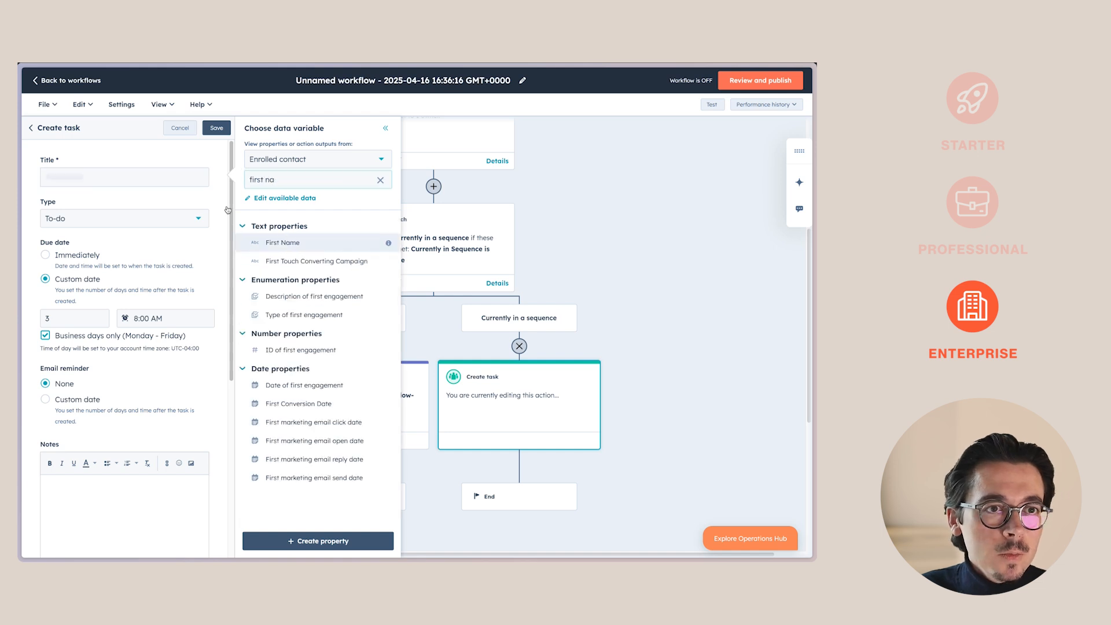
pyautogui.click(282, 243)
pyautogui.click(282, 183)
pyautogui.hotkey('ctrl', 'a')
pyautogui.write('last na')
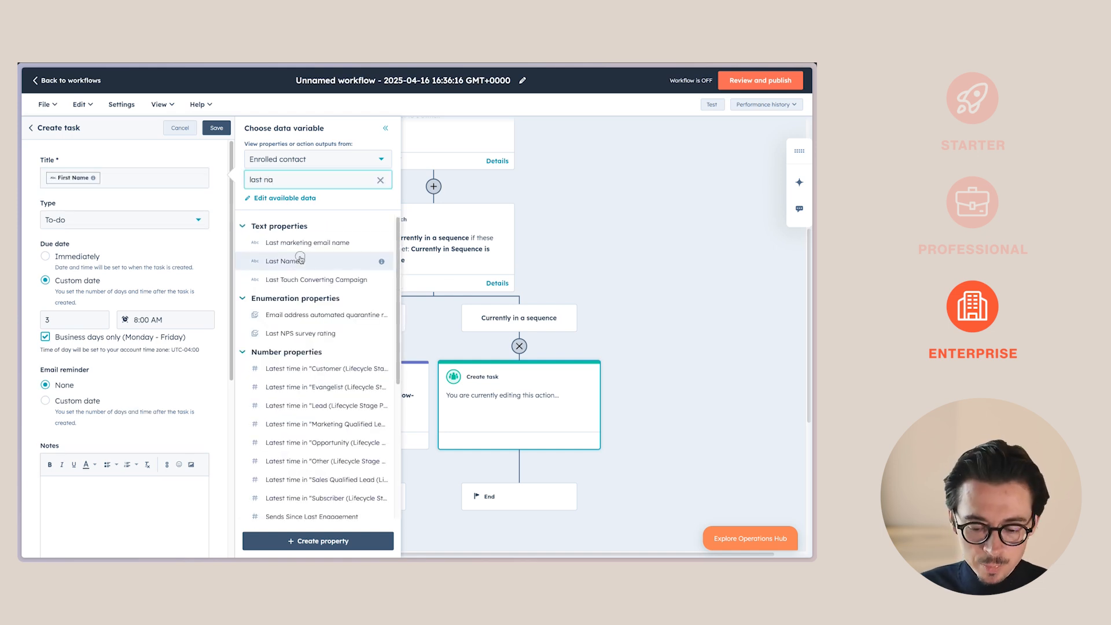
pyautogui.click(282, 261)
# Complete the task title with "Follow up w/" before the name variables and "who is viewing SOHO properties on the website" after them.
pyautogui.press('Home')
pyautogui.write('Follow up w/')
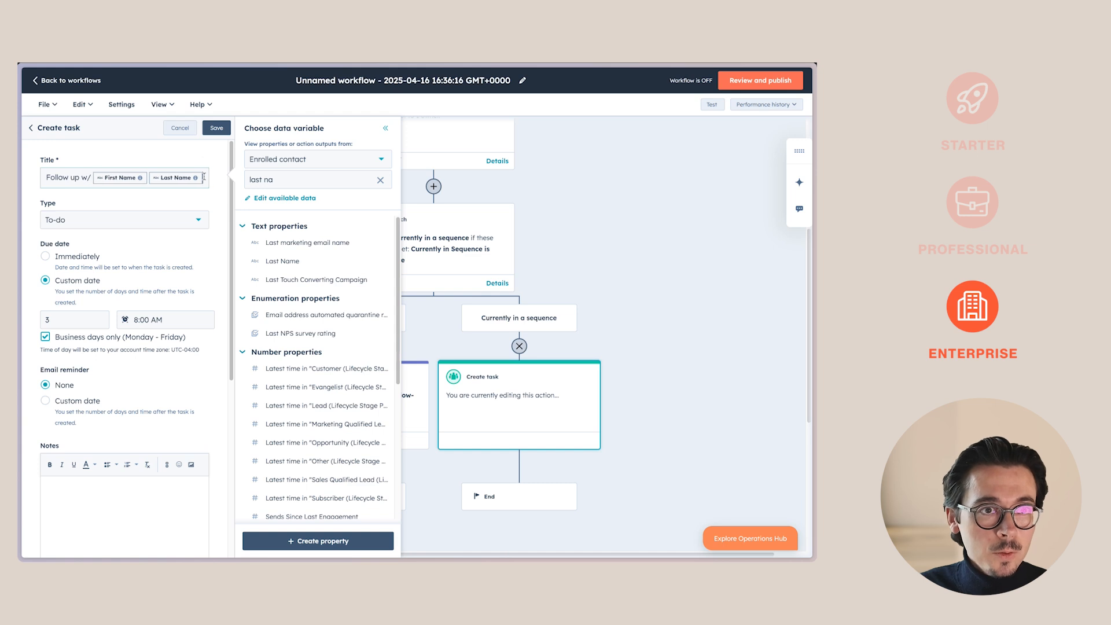
pyautogui.write('  who is viewin')
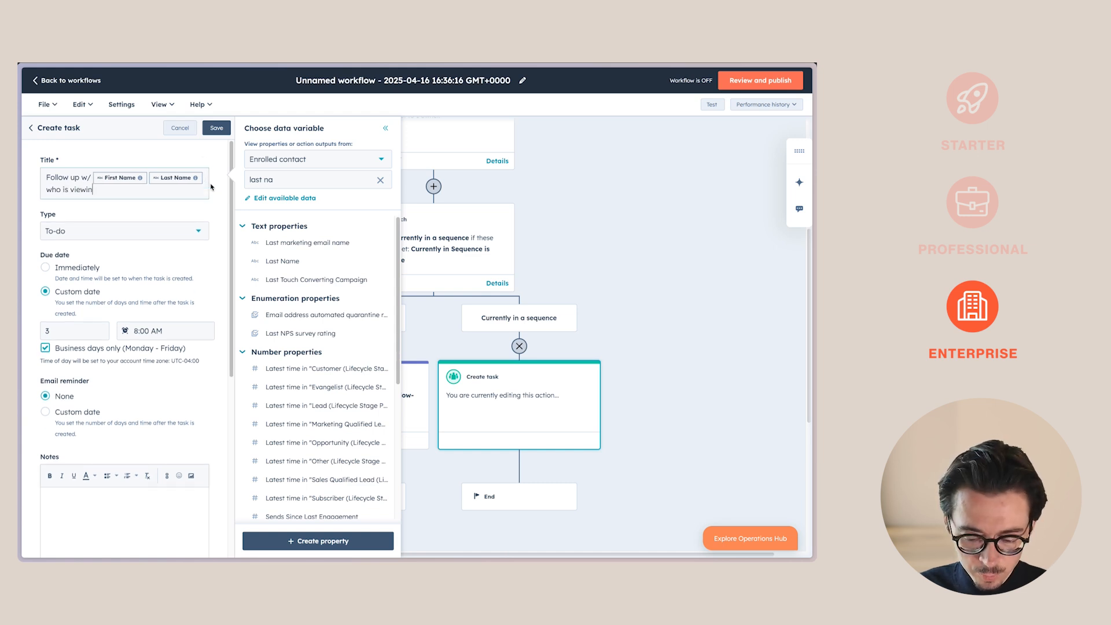
pyautogui.write('g SOHO properties oi')
pyautogui.write('the website')
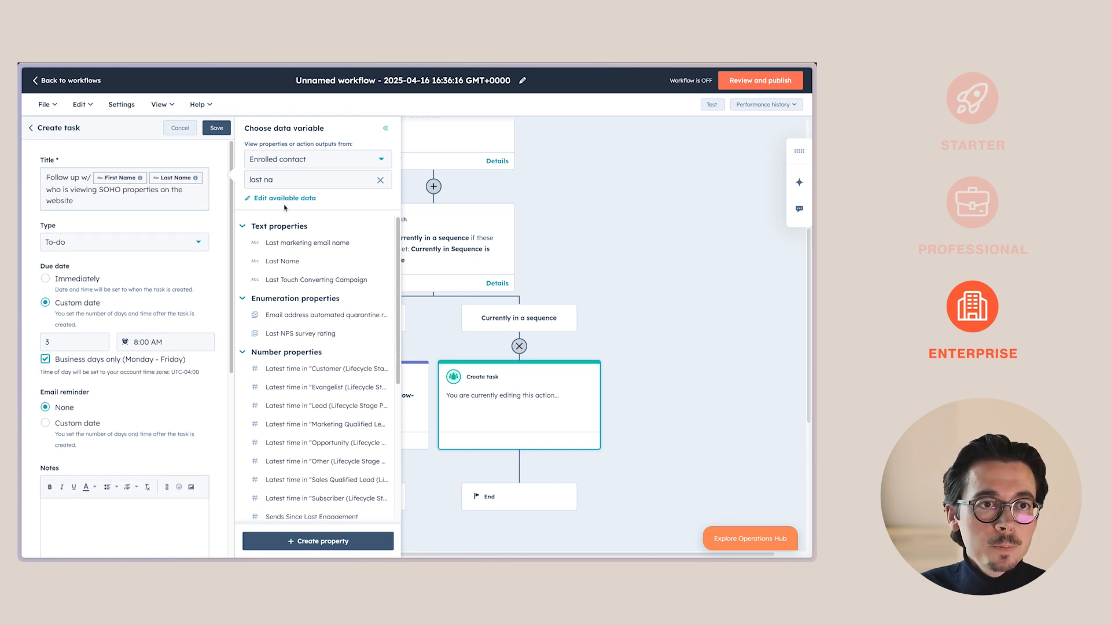
pyautogui.click(385, 128)
# Assign the task to an existing owner of the contact and save the task action.
pyautogui.scroll(-5, 146, 397)
pyautogui.scroll(-1, 141, 421)
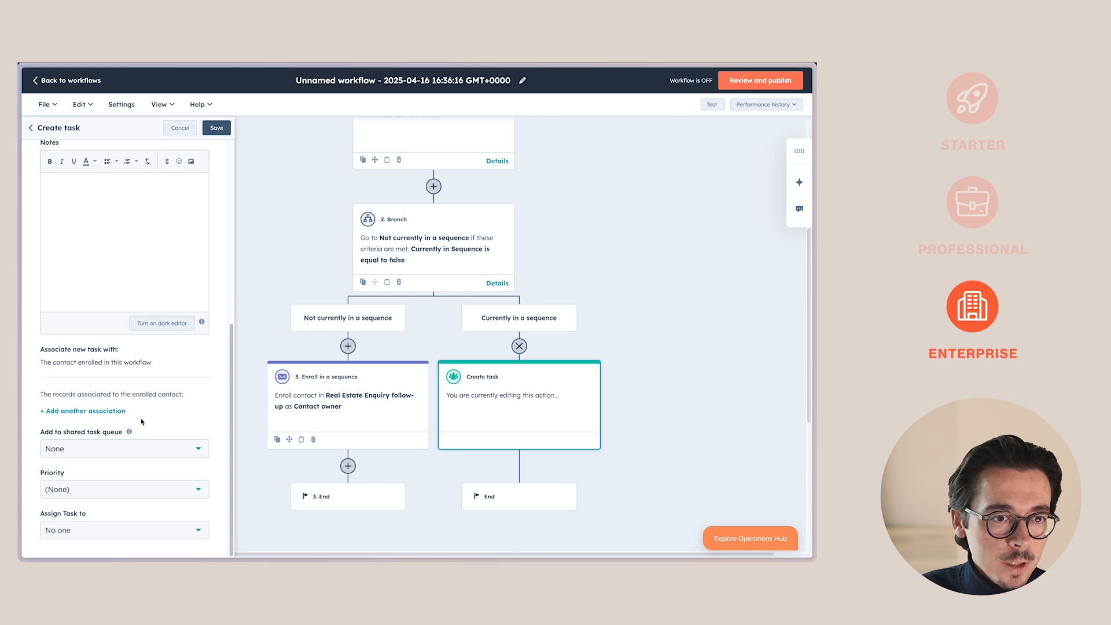
pyautogui.click(113, 538)
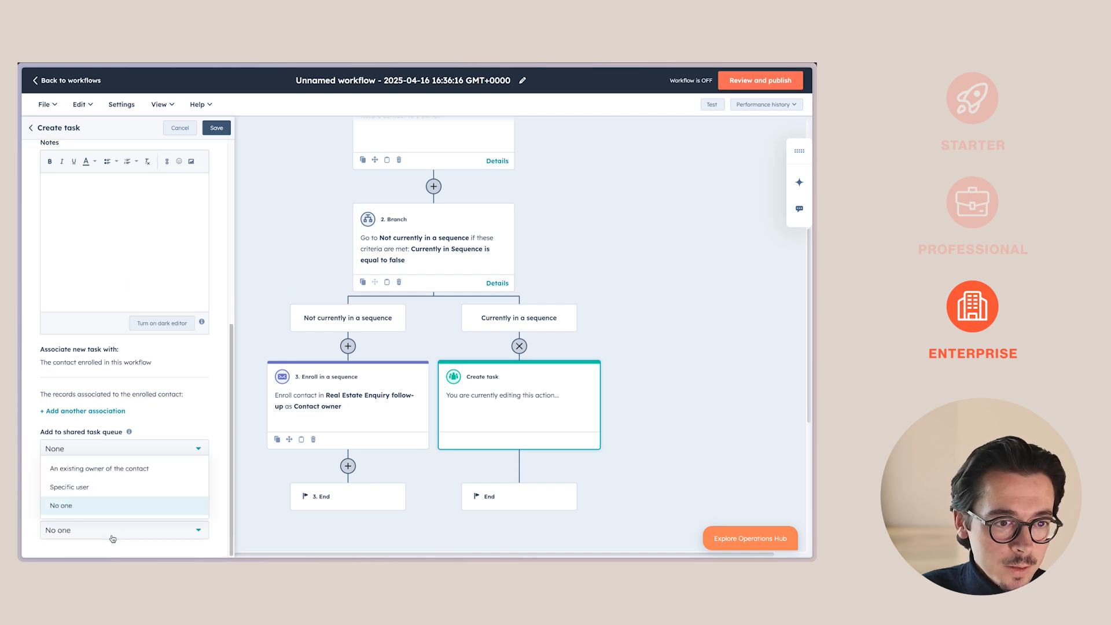
pyautogui.click(105, 470)
pyautogui.scroll(-2, 173, 440)
pyautogui.click(217, 128)
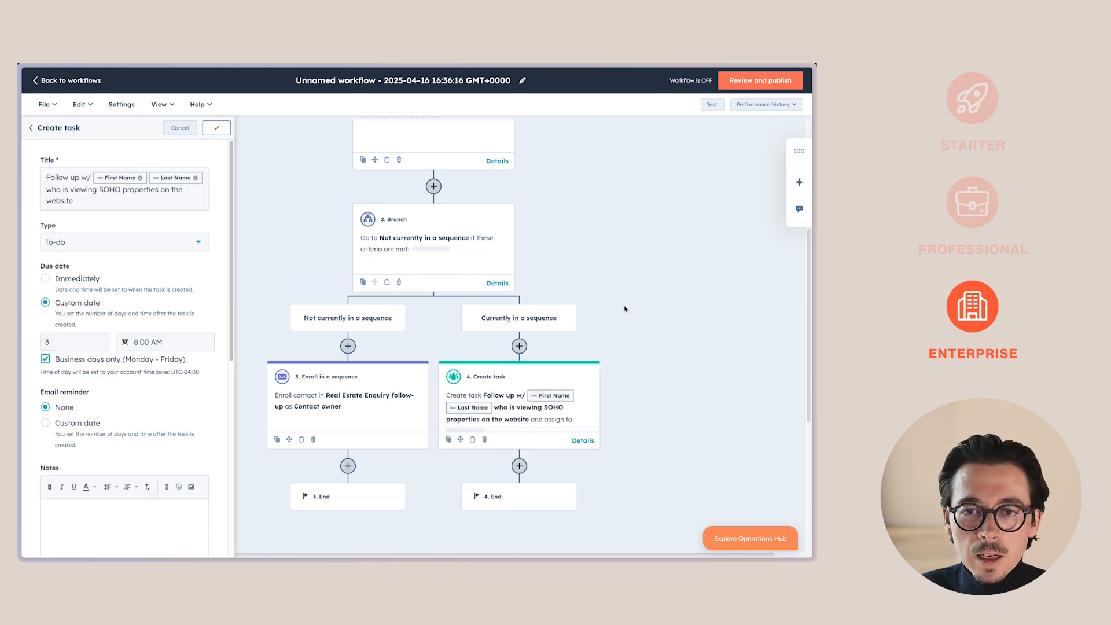
pyautogui.scroll(3, 630, 322)
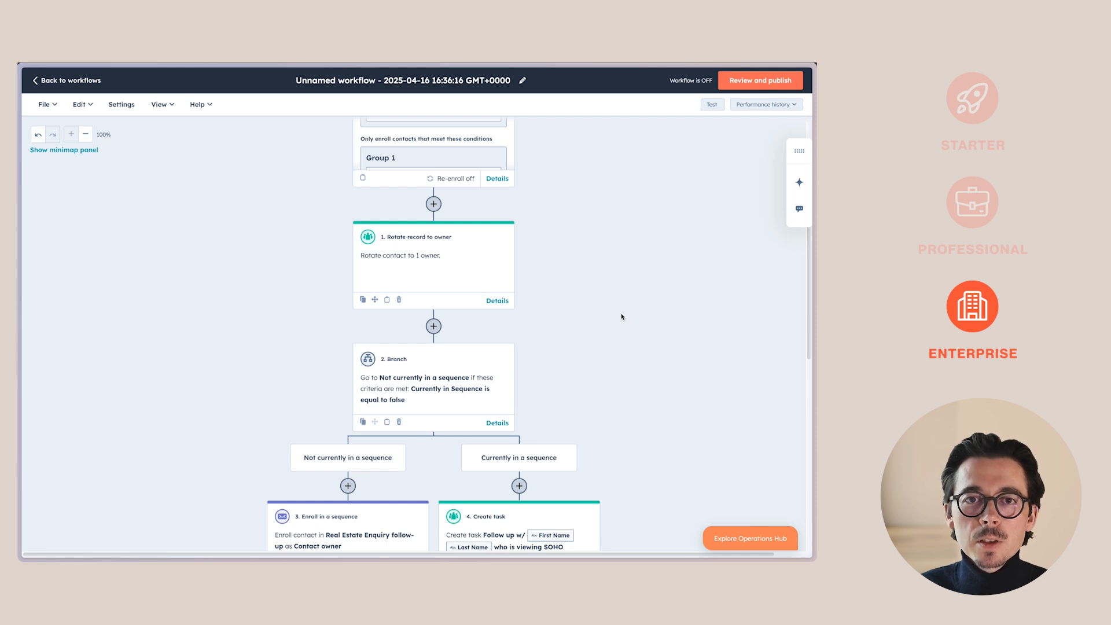
pyautogui.scroll(2, 614, 314)
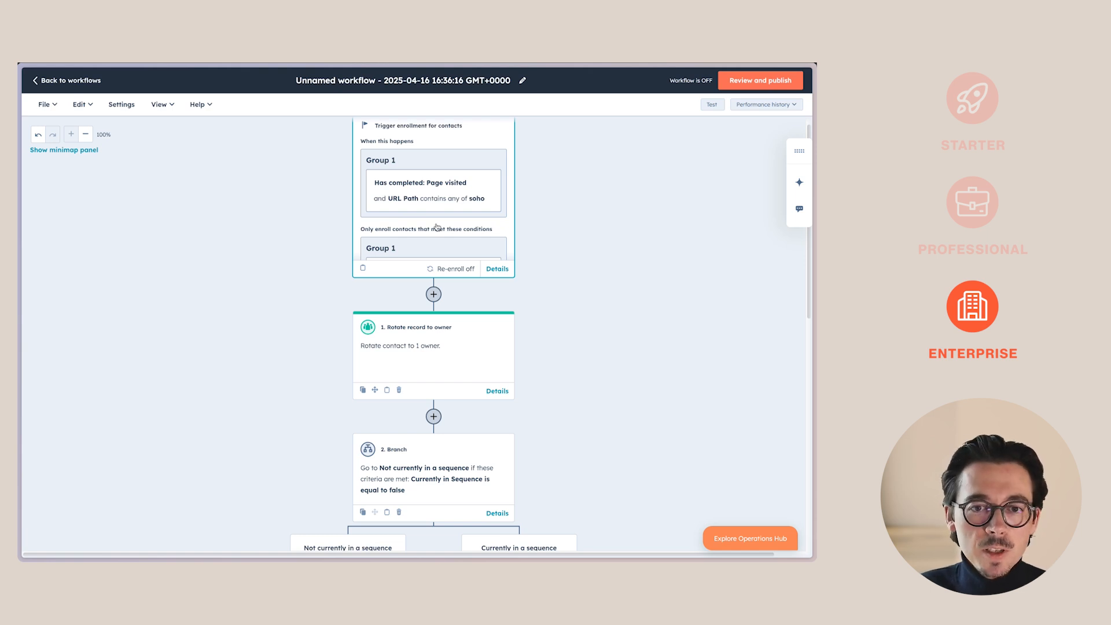
pyautogui.scroll(-5, 436, 227)
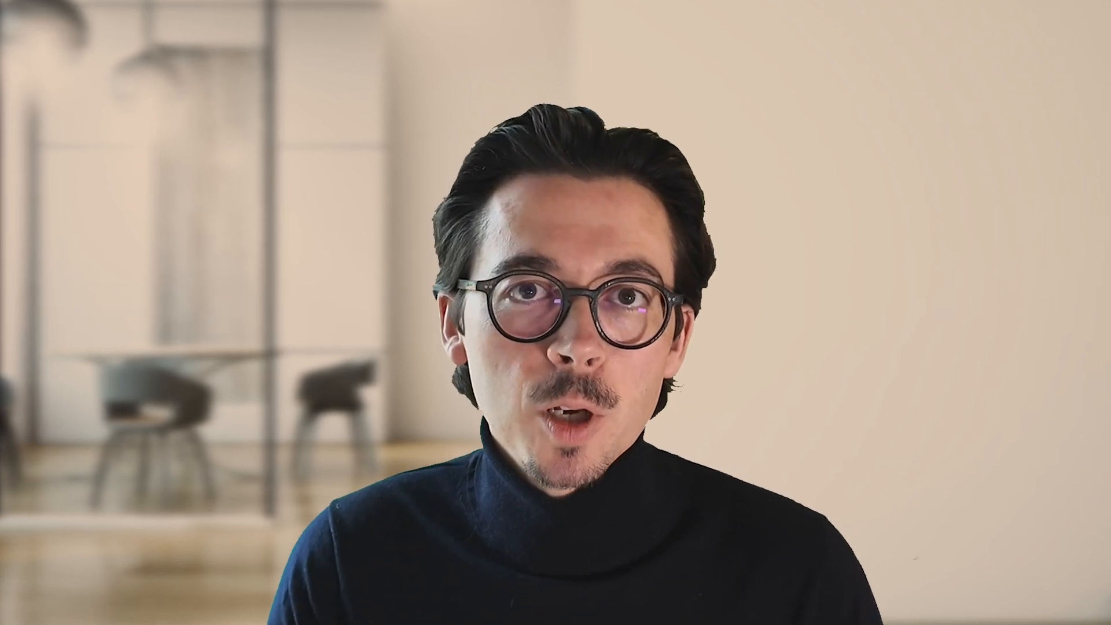
# Rename the workflow to "External - Real Estate Enquiry follow-up" and save the name.
pyautogui.click(454, 82)
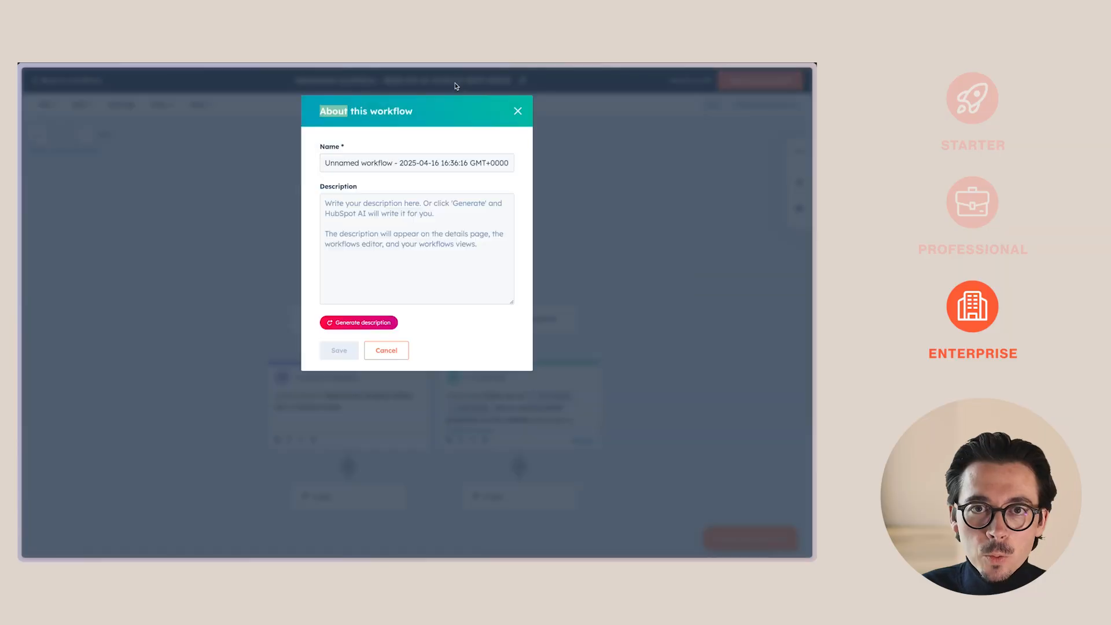
pyautogui.tripleClick(393, 156)
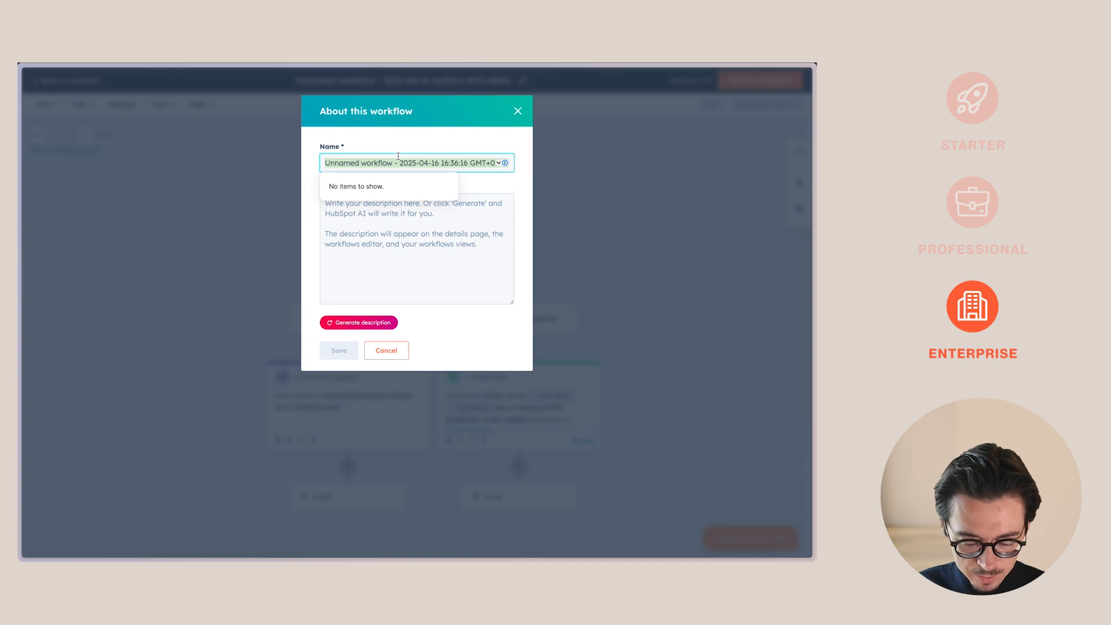
pyautogui.write('External')
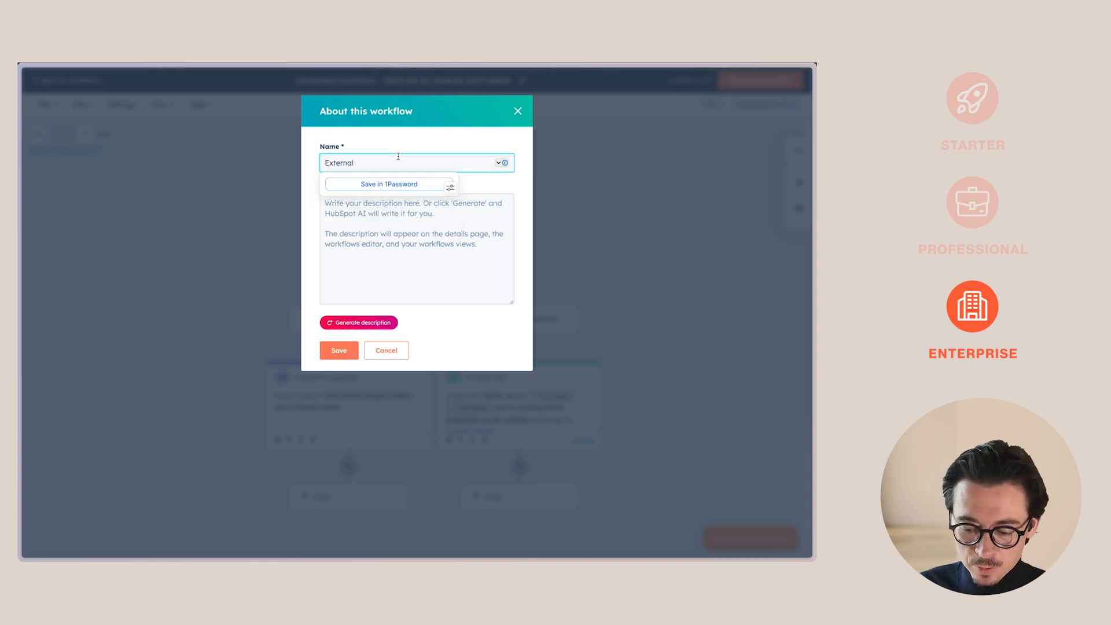
pyautogui.write(' - Real ')
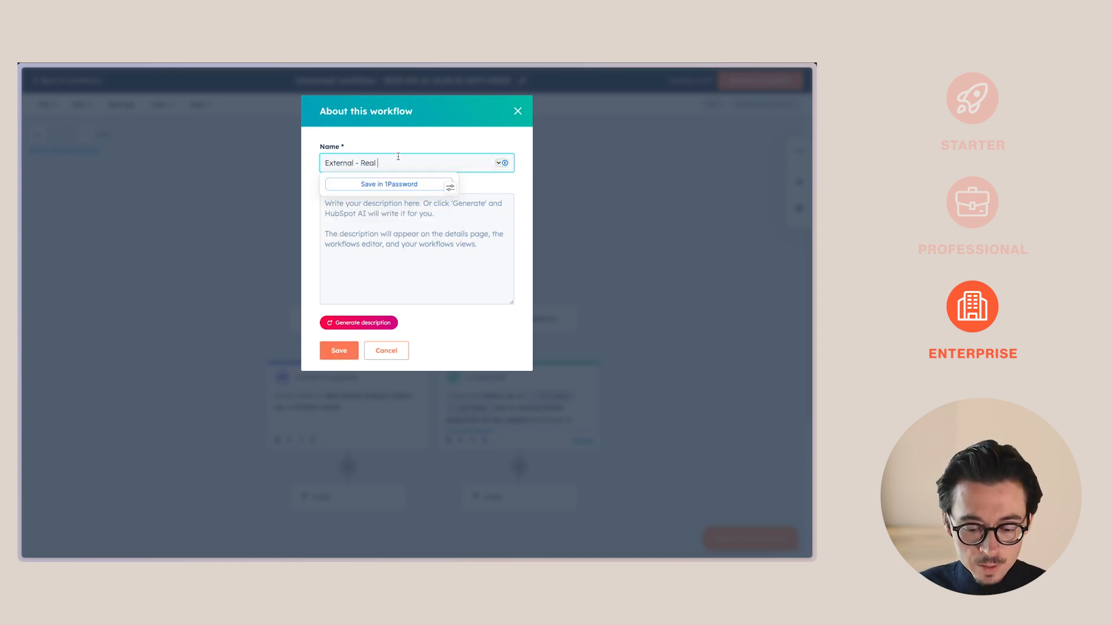
pyautogui.write('Estate Enquiry follow-up')
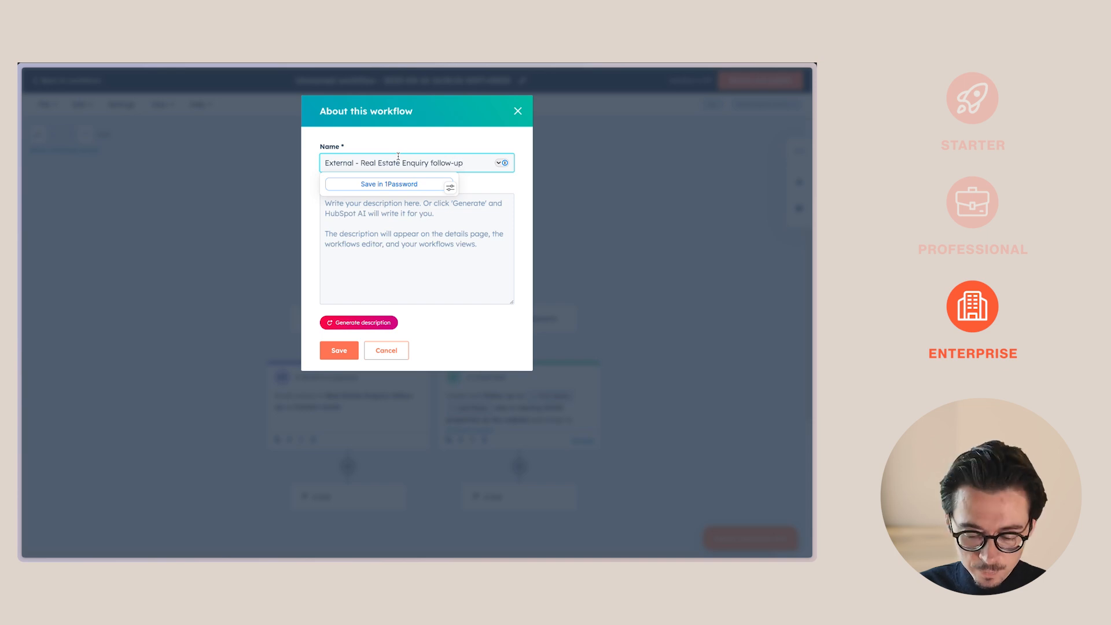
pyautogui.click(339, 350)
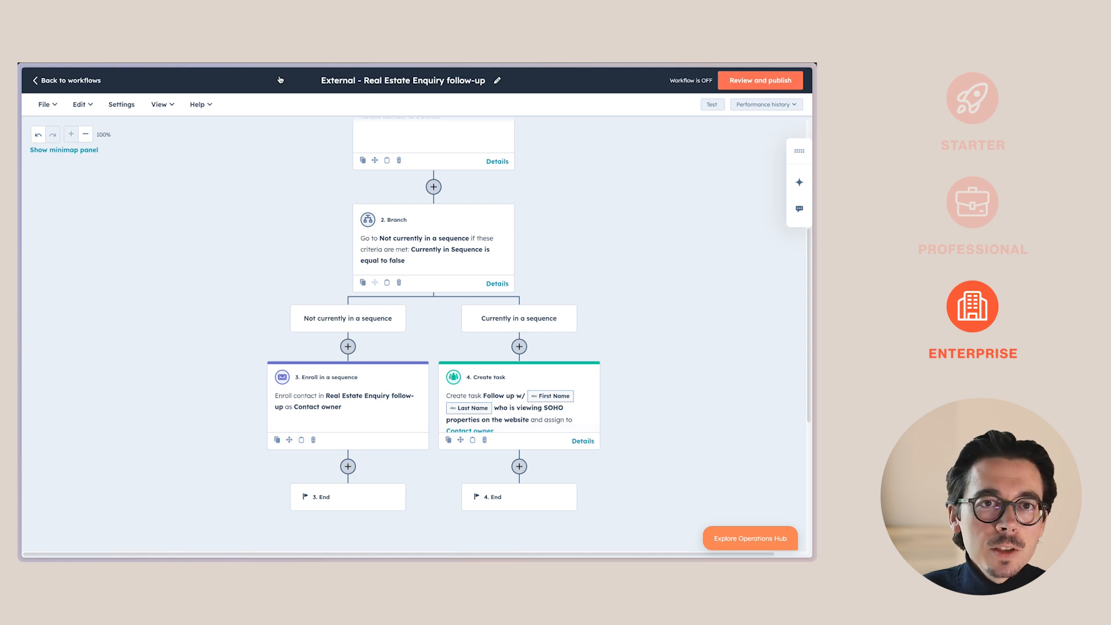
# Return to the workflows list and create a blank contact-based workflow from scratch.
pyautogui.click(64, 86)
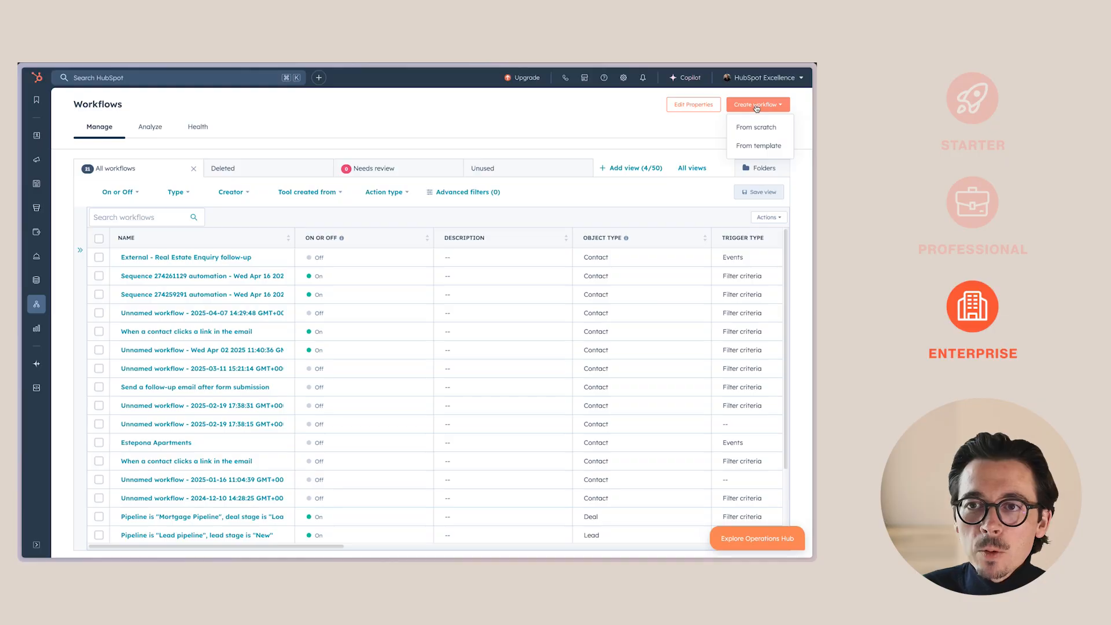
pyautogui.click(756, 122)
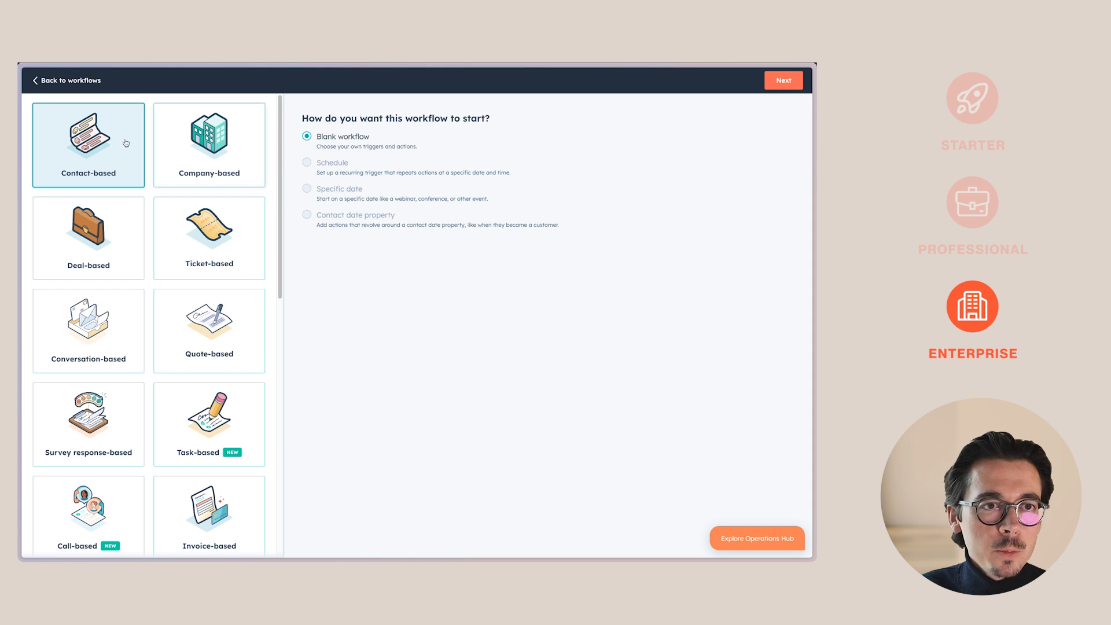
pyautogui.click(784, 79)
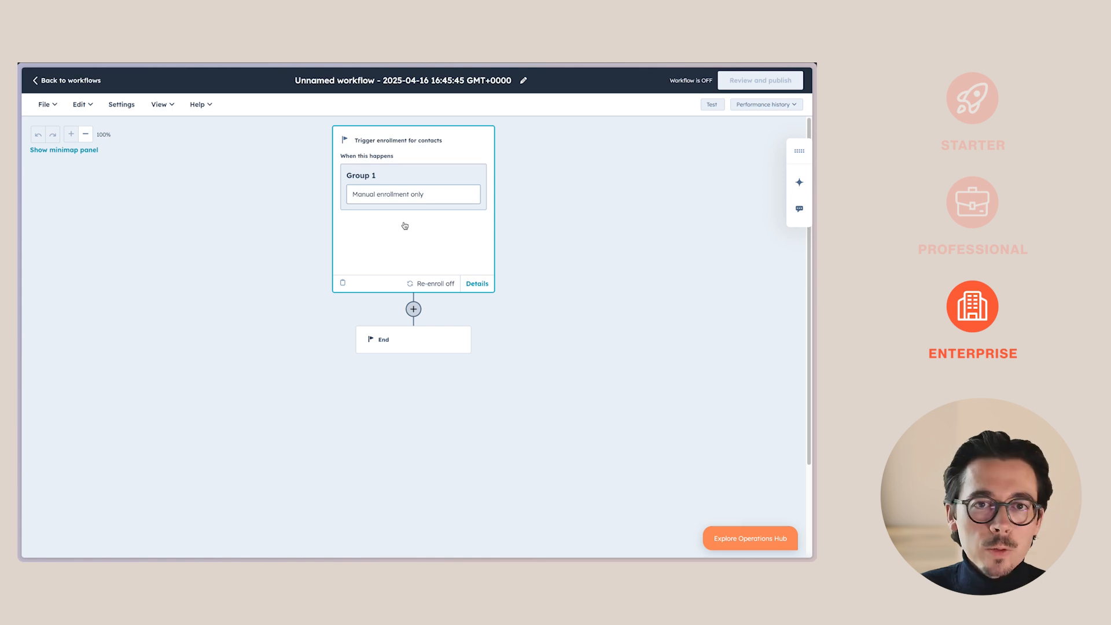
# Set the contact enrollment trigger to occur on a Form submission event.
pyautogui.click(406, 225)
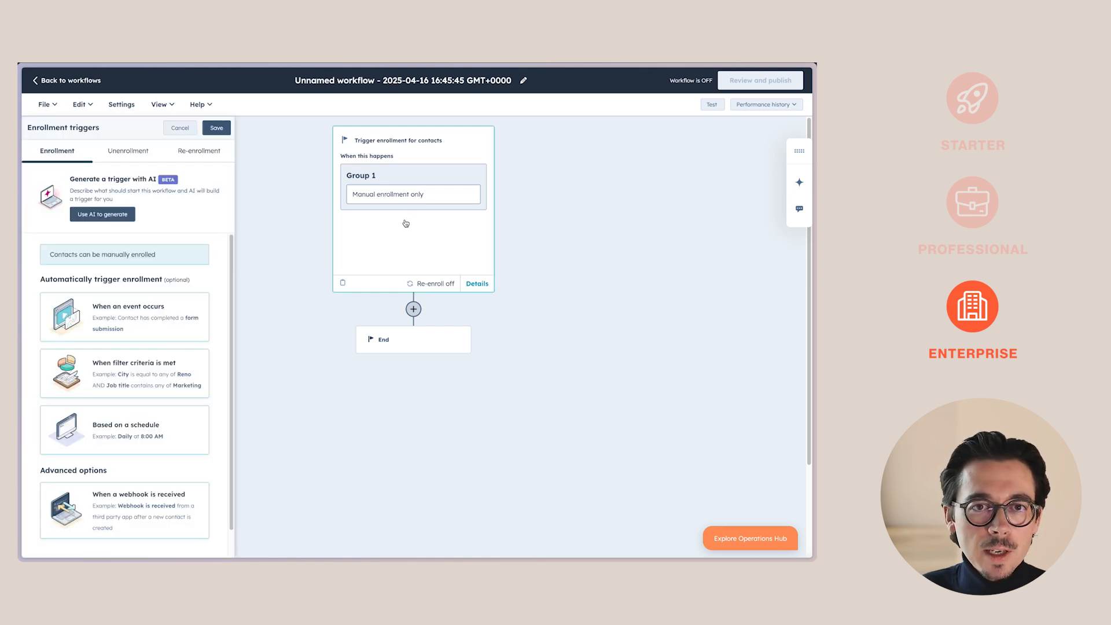
pyautogui.click(139, 315)
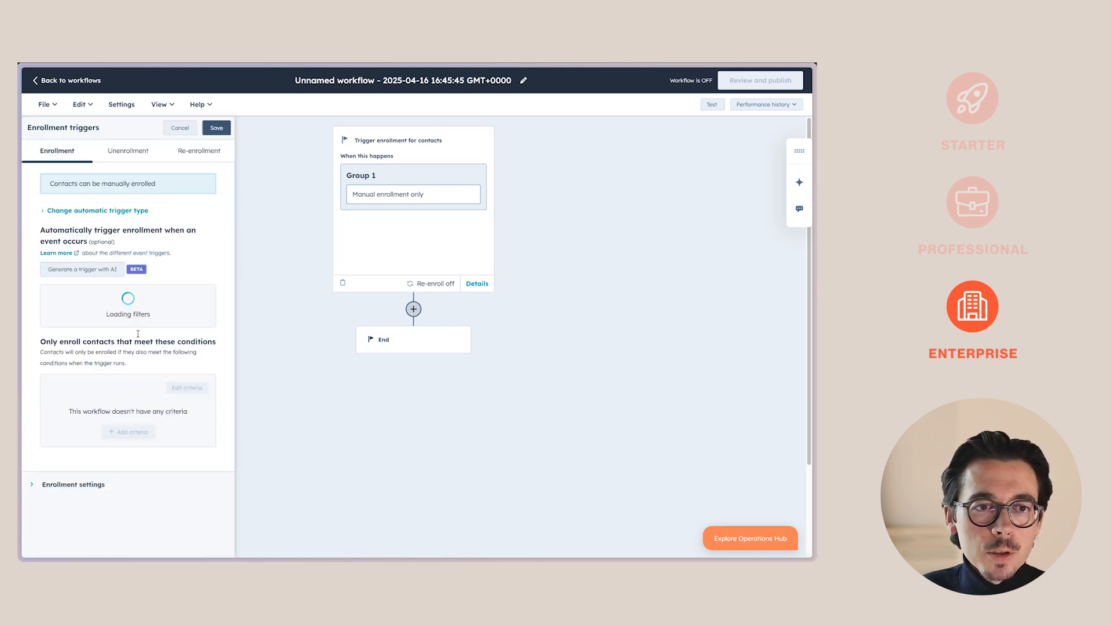
pyautogui.scroll(-3, 318, 416)
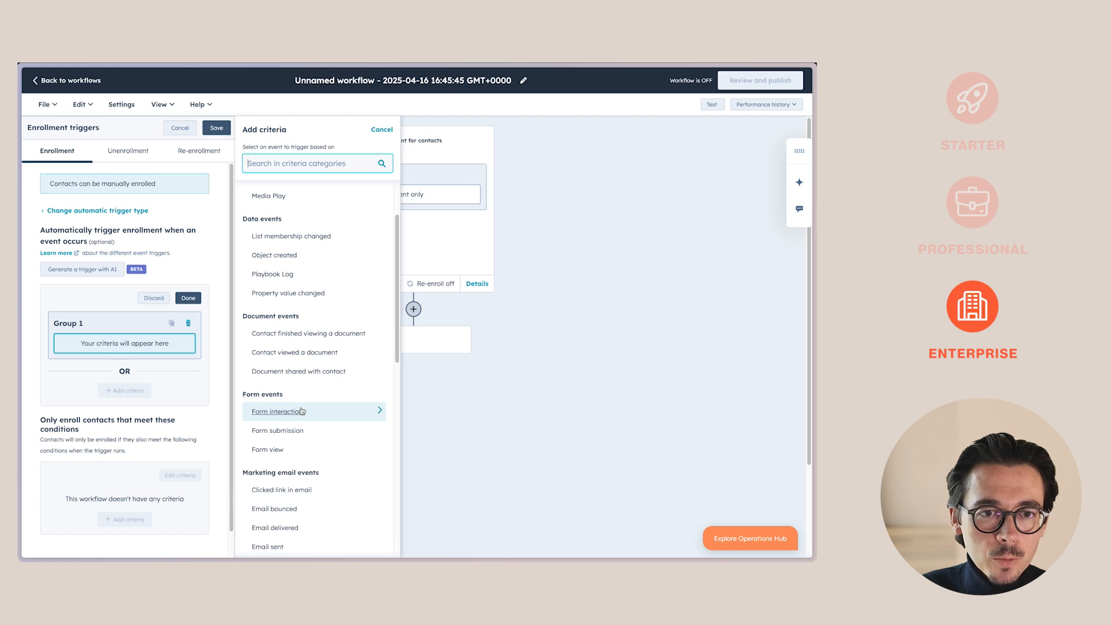
pyautogui.click(300, 431)
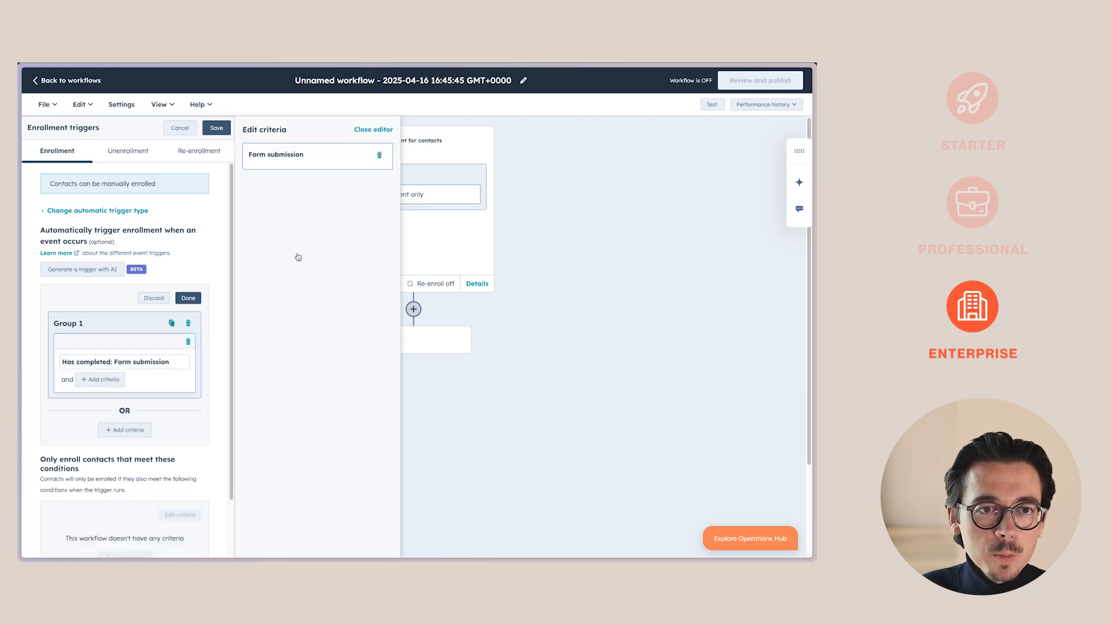
# Refine the form submission trigger with the criterion Form name is any of More information and finish editing the criteria.
pyautogui.click(109, 379)
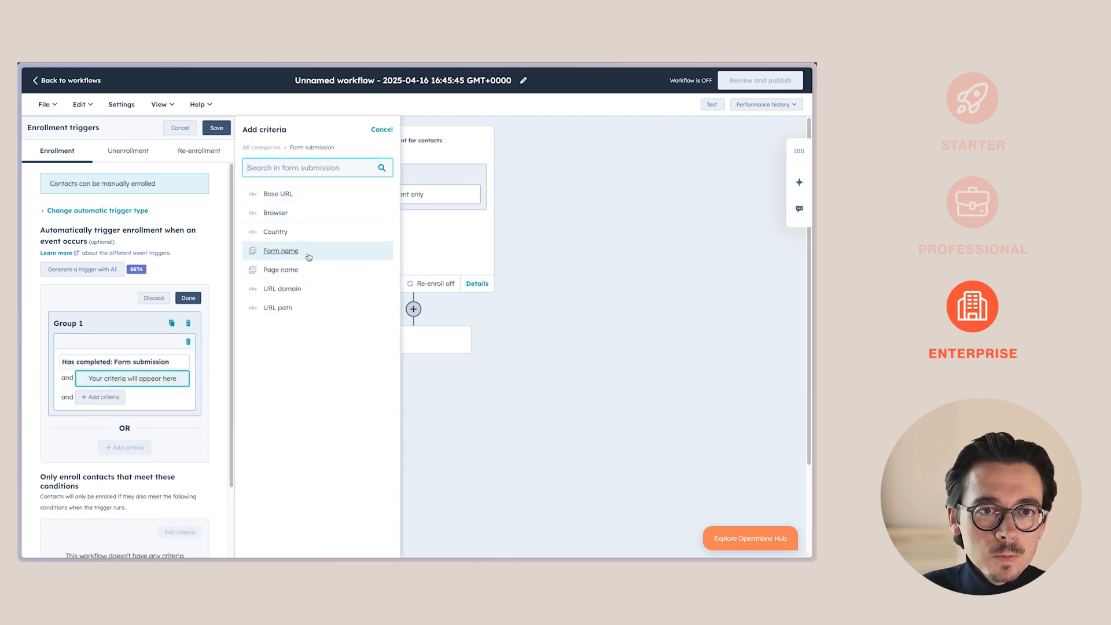
pyautogui.click(309, 257)
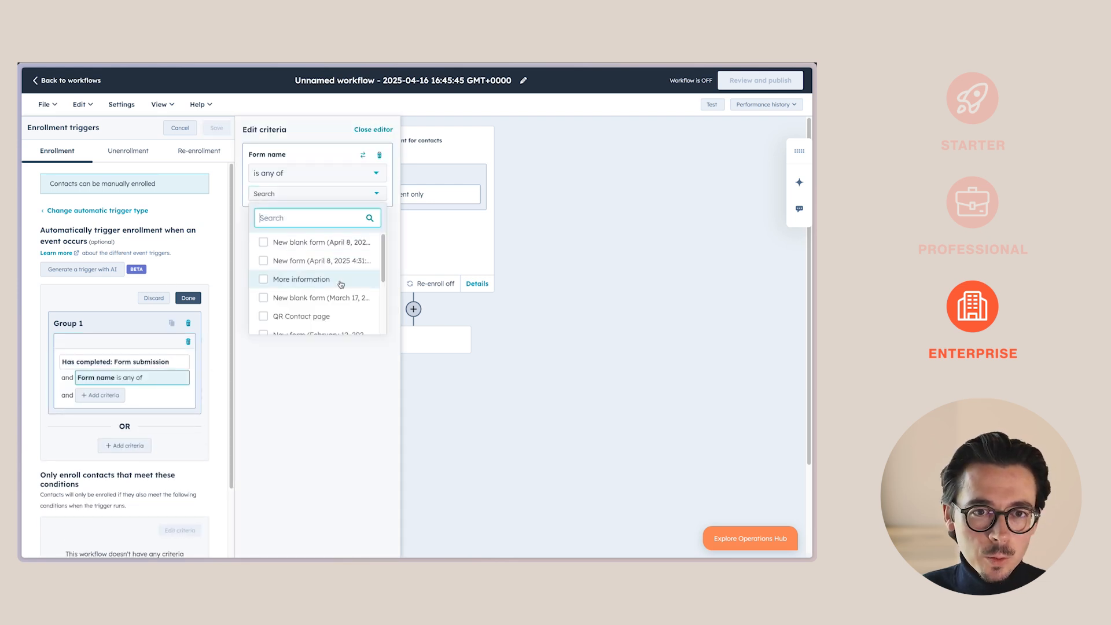
pyautogui.click(266, 279)
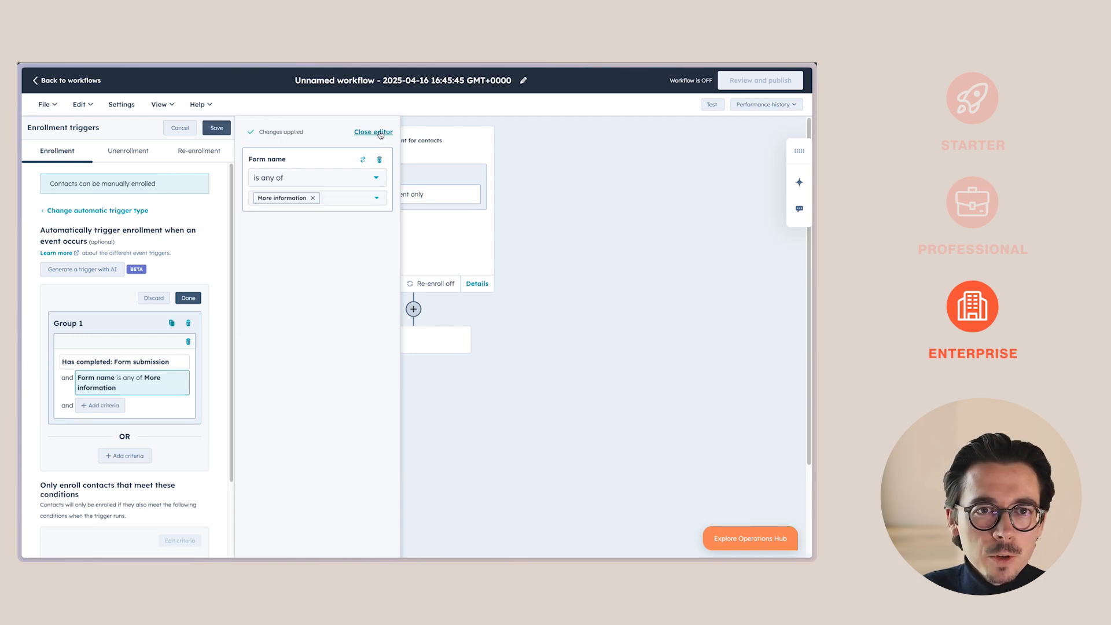
pyautogui.click(373, 132)
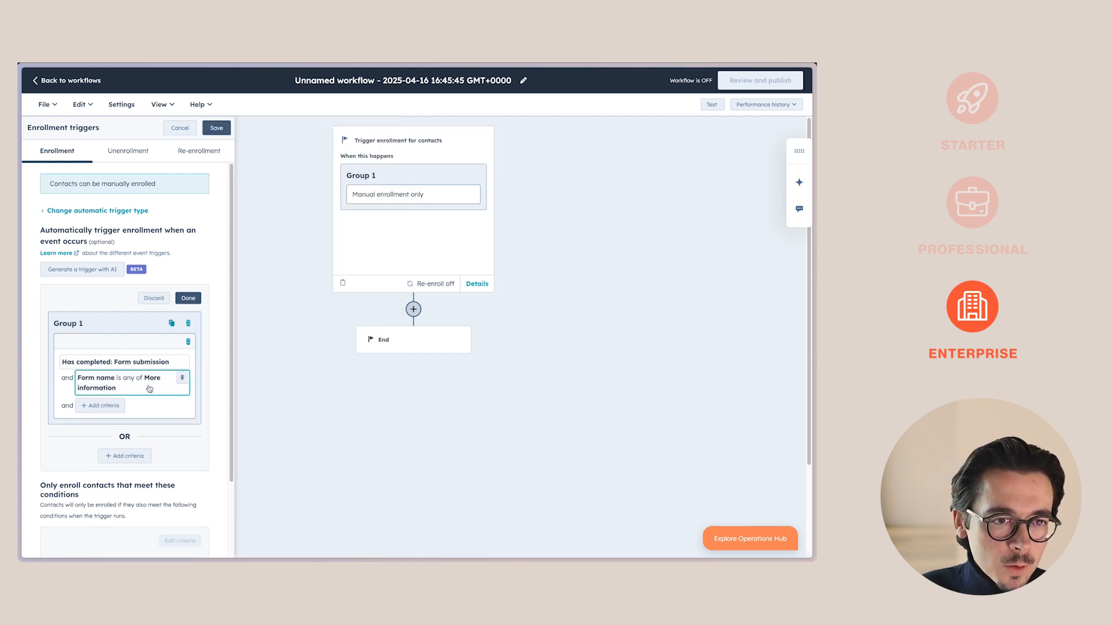
pyautogui.click(189, 297)
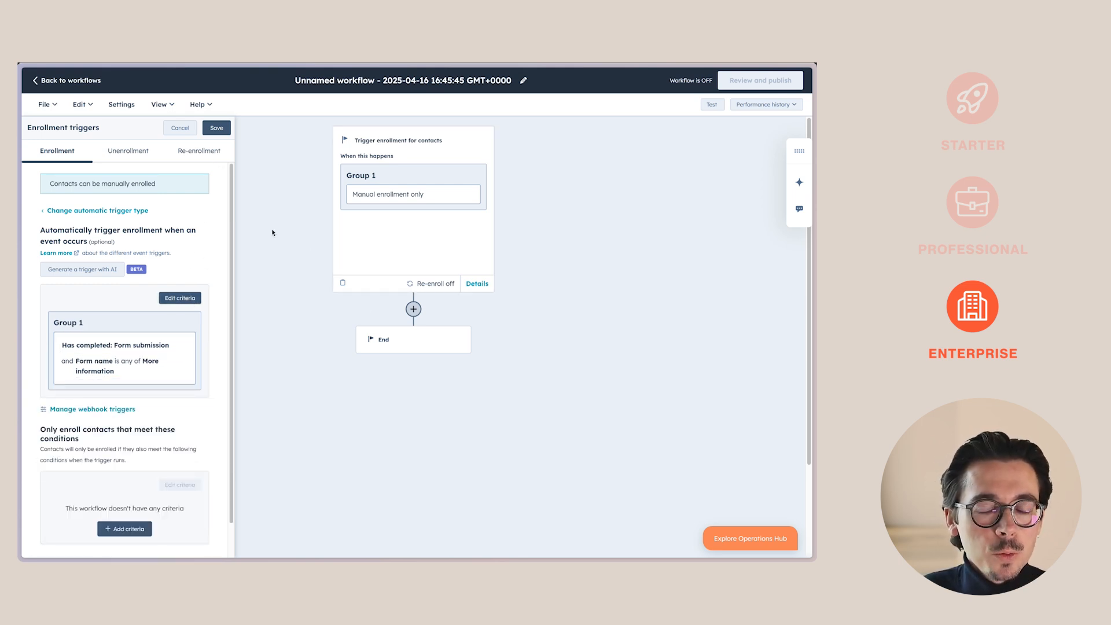
# Allow contacts to re-enroll after completing the workflow and save the enrollment triggers.
pyautogui.click(202, 152)
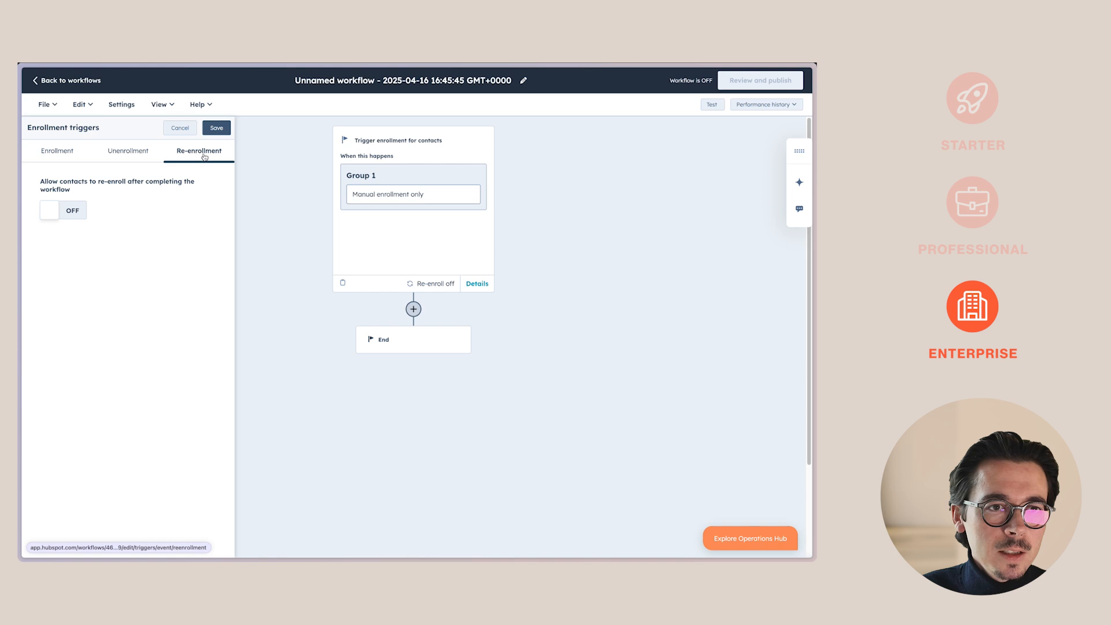
pyautogui.click(61, 211)
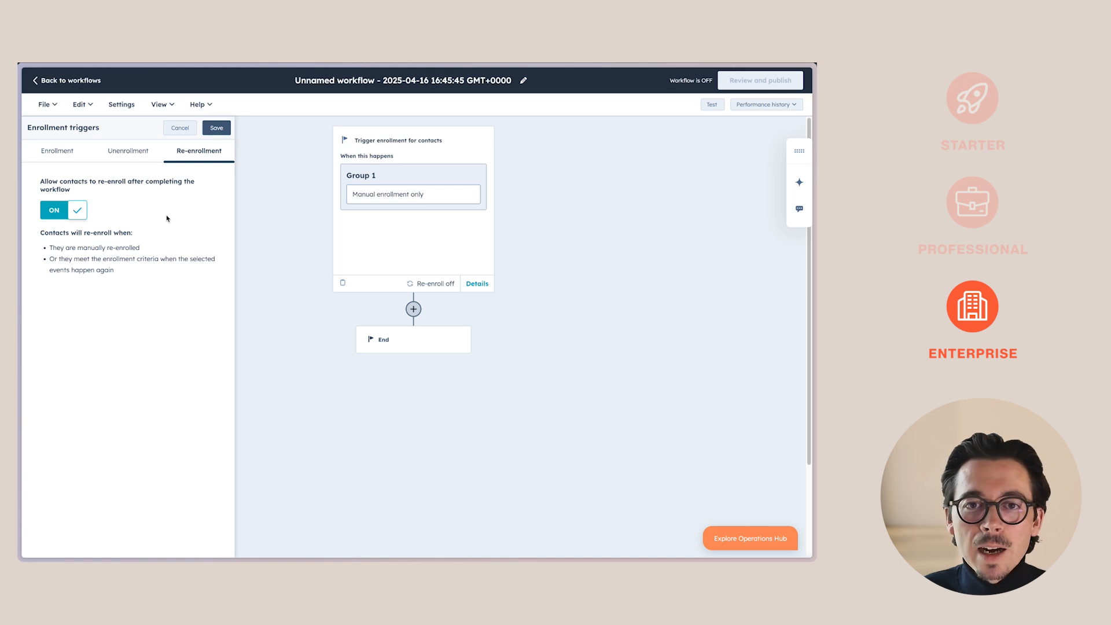
pyautogui.click(217, 128)
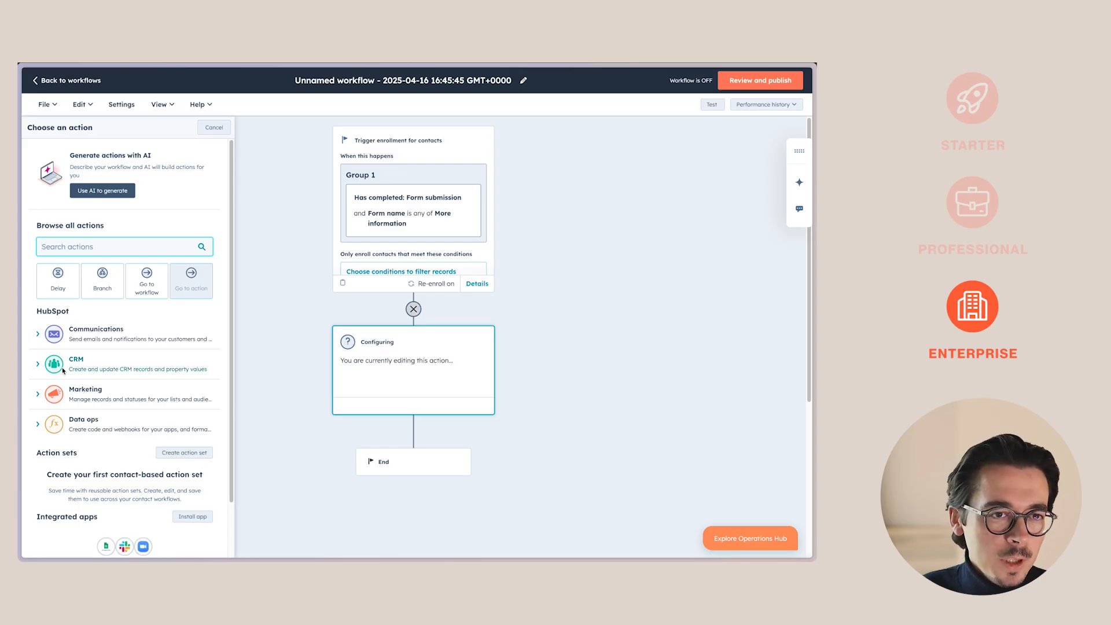
# Add a Rotate record to owner action that rotates the Contact owner between specific users, select the available user, and save it.
pyautogui.click(78, 362)
pyautogui.scroll(-6, 107, 428)
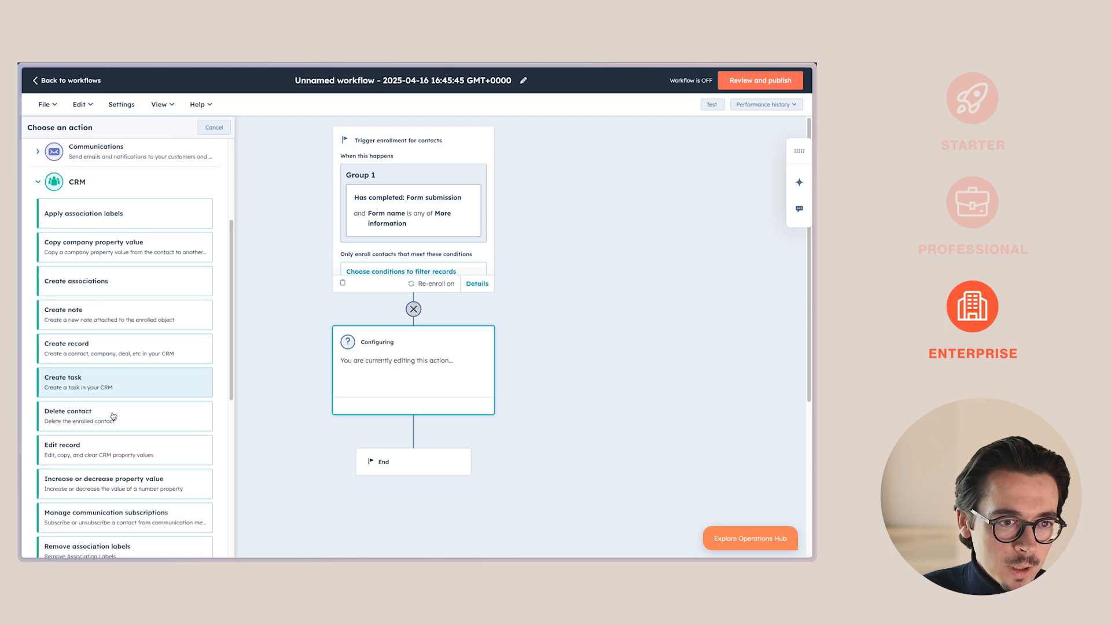
pyautogui.click(102, 469)
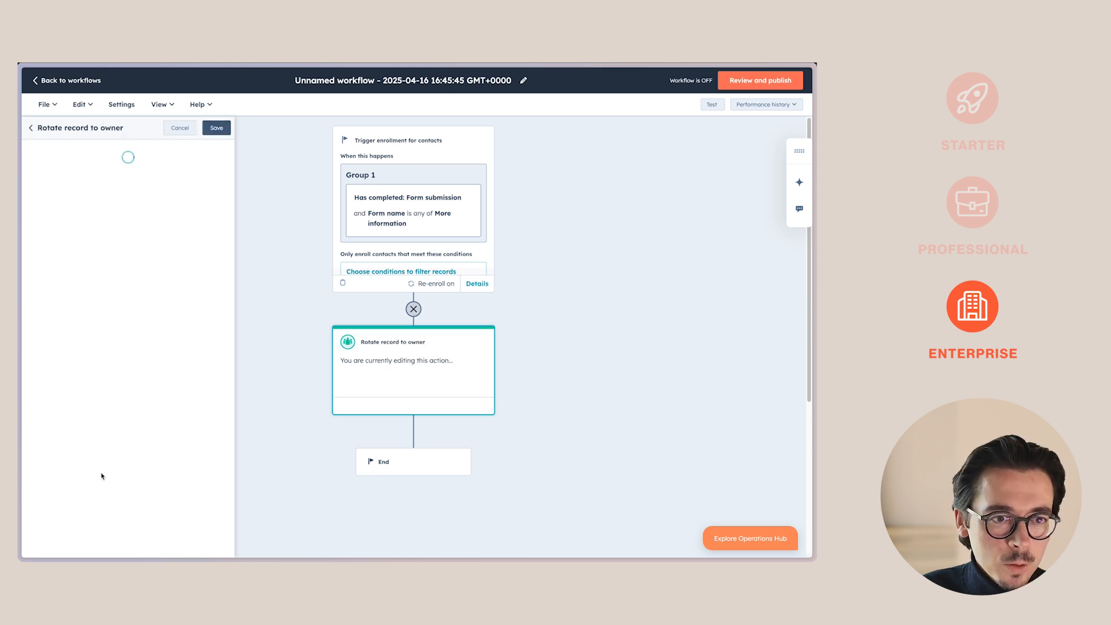
pyautogui.click(95, 260)
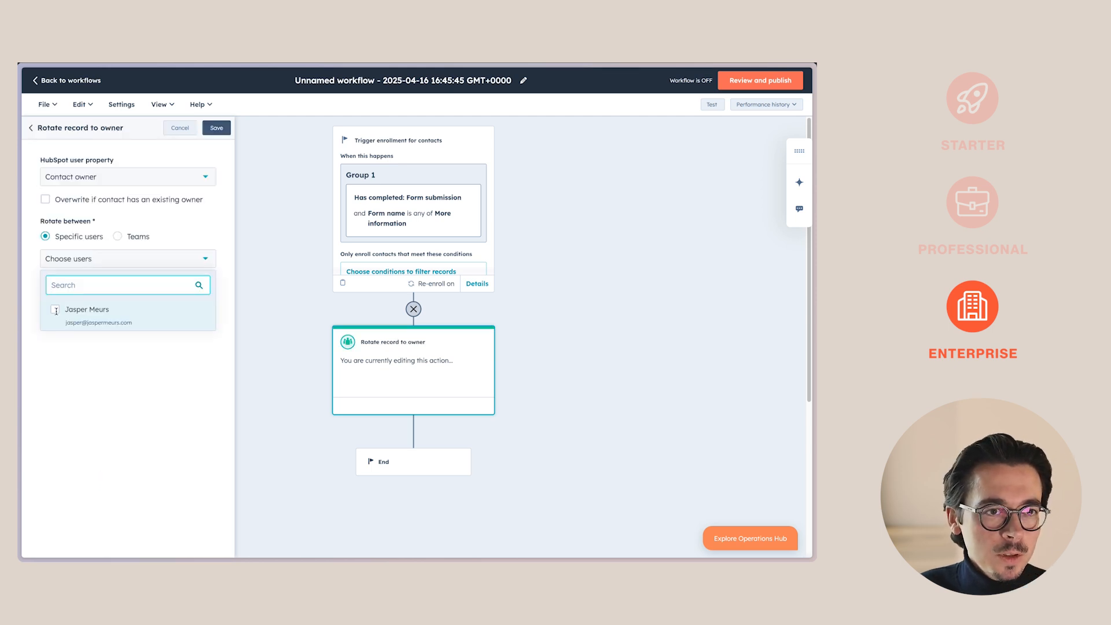
pyautogui.click(86, 311)
pyautogui.click(192, 223)
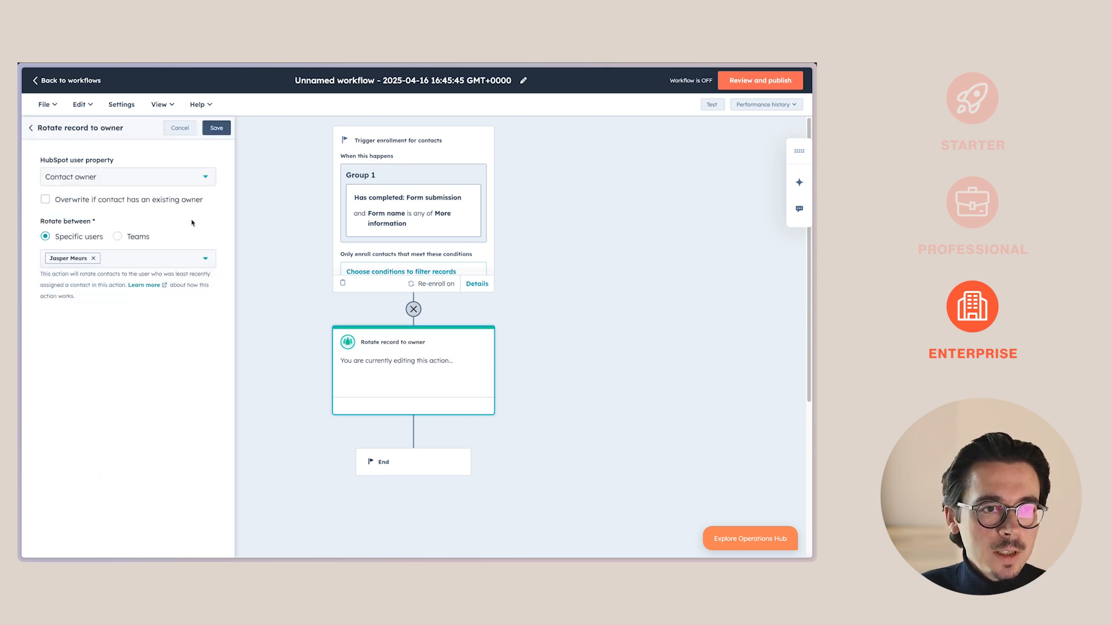
pyautogui.click(218, 128)
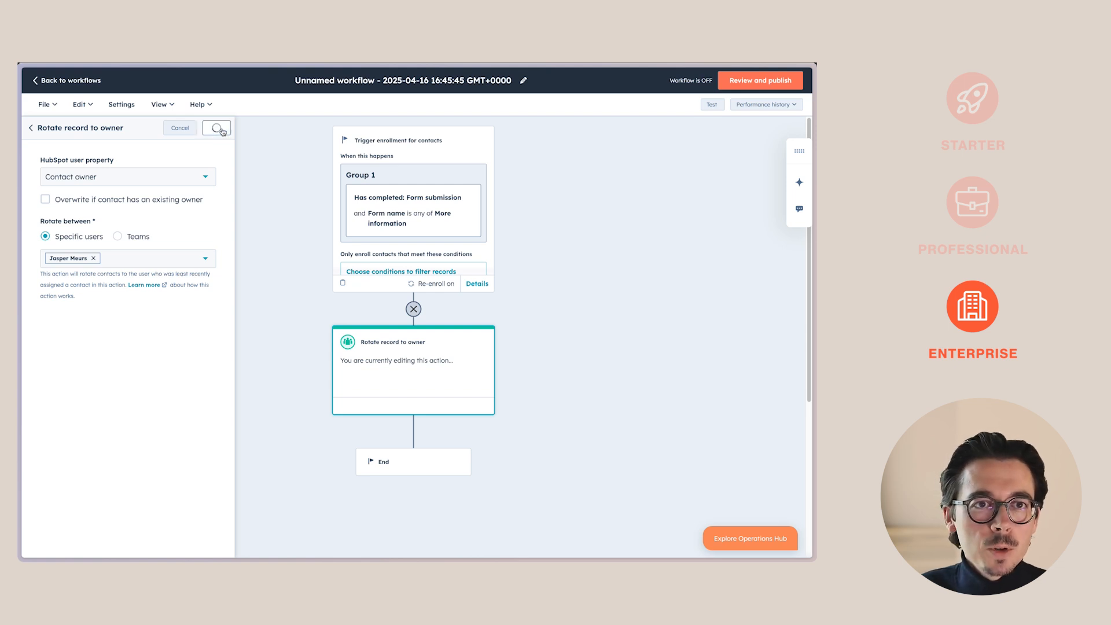
# Add a Branch action below the owner rotation, based on one property or action output.
pyautogui.click(413, 430)
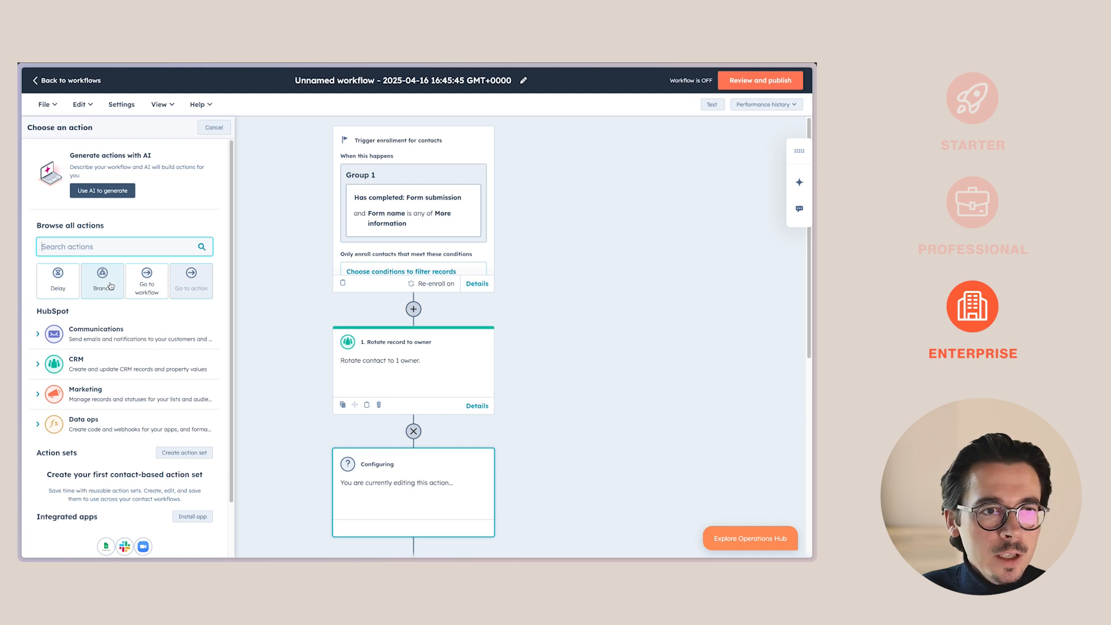
pyautogui.click(110, 285)
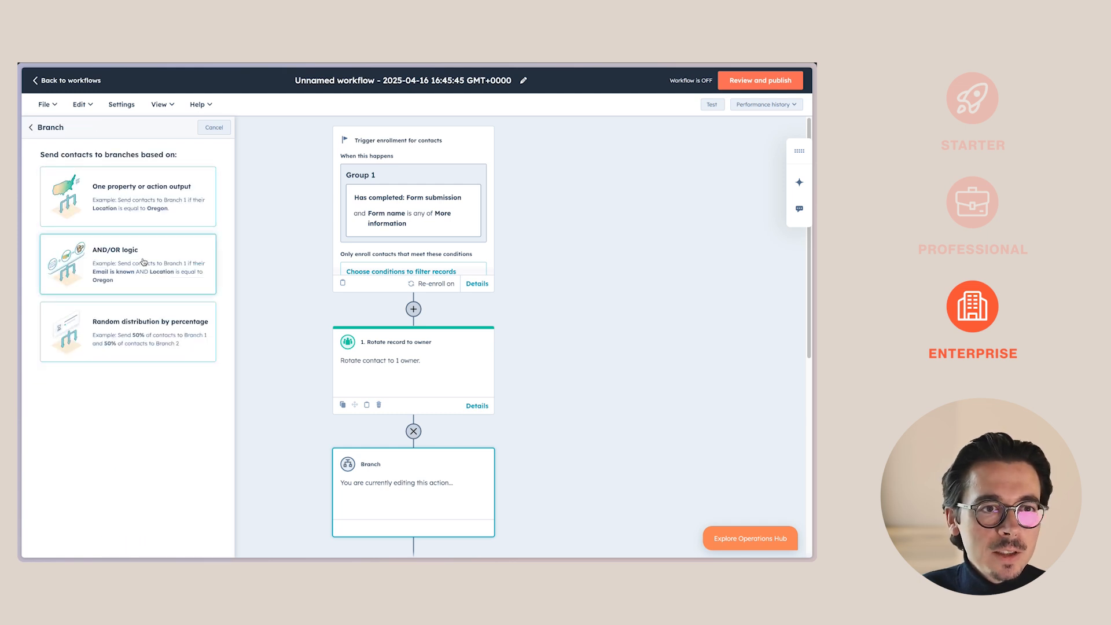
pyautogui.click(127, 208)
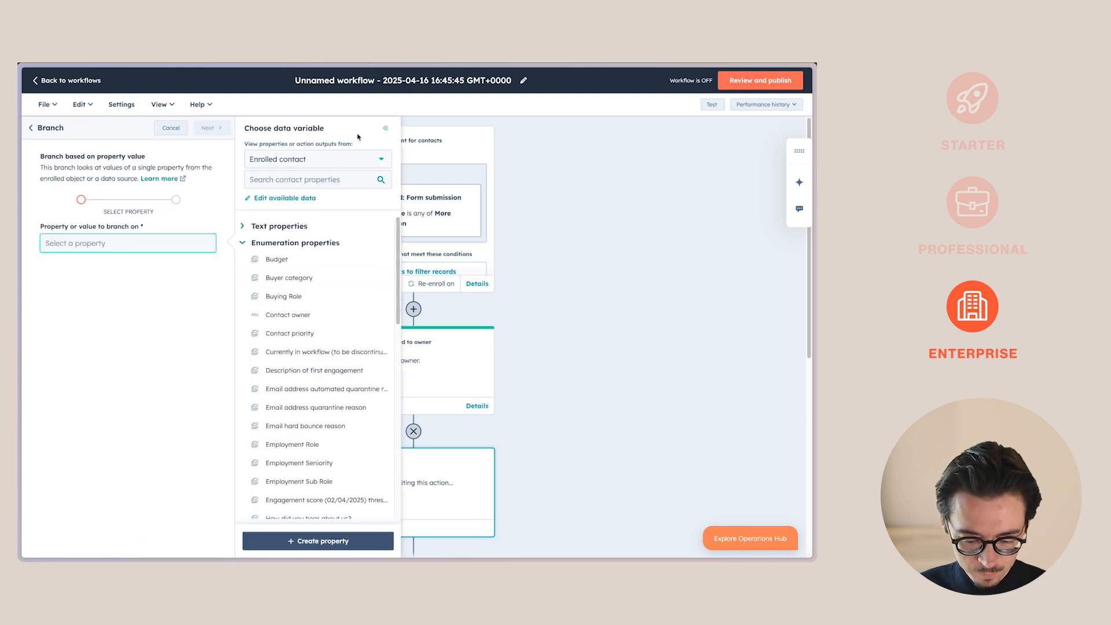
# Open the branch's available data for editing and start adding records as a new data source.
pyautogui.click(347, 159)
pyautogui.scroll(-2, 339, 219)
pyautogui.scroll(2, 329, 219)
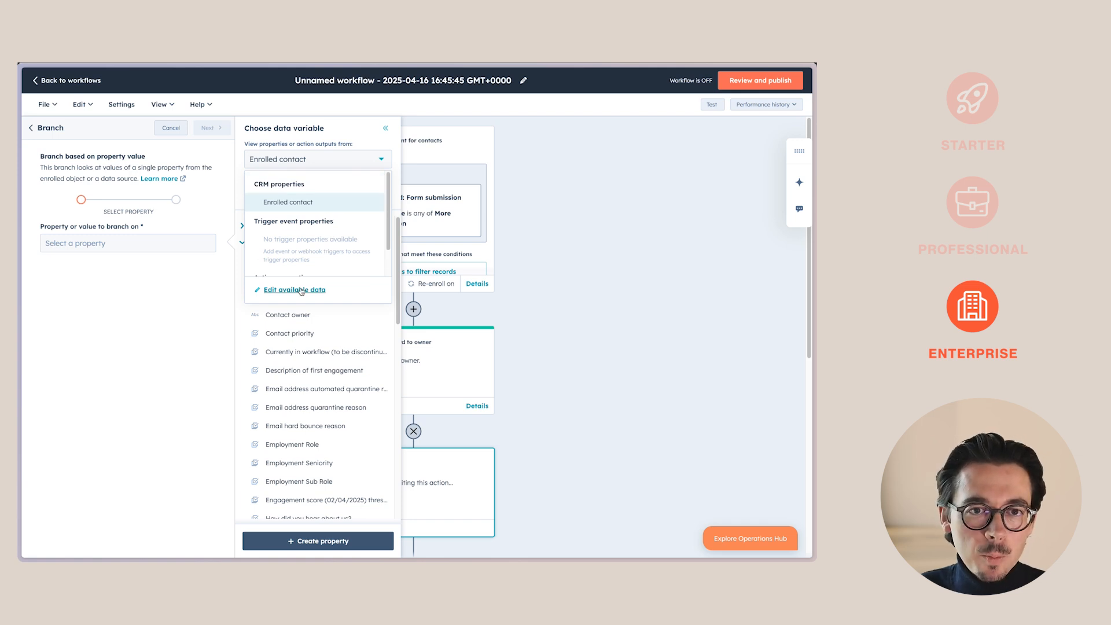
pyautogui.click(301, 290)
pyautogui.click(605, 233)
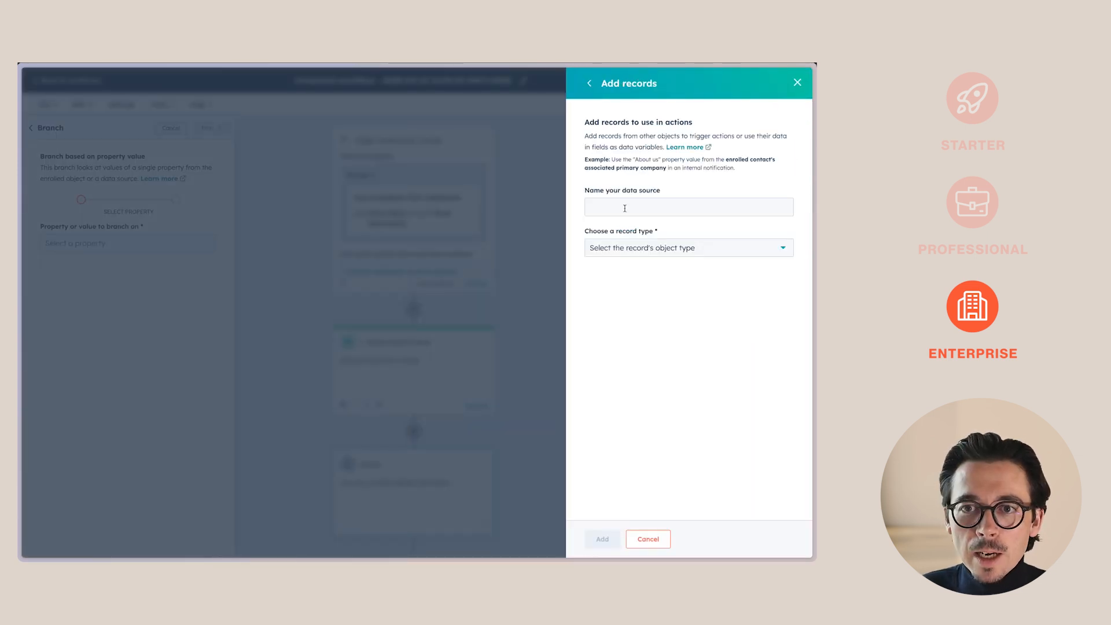
# Add a data source named Company with record type Company, filtered to companies associated to the enrolled contact with the Primary label.
pyautogui.click(624, 208)
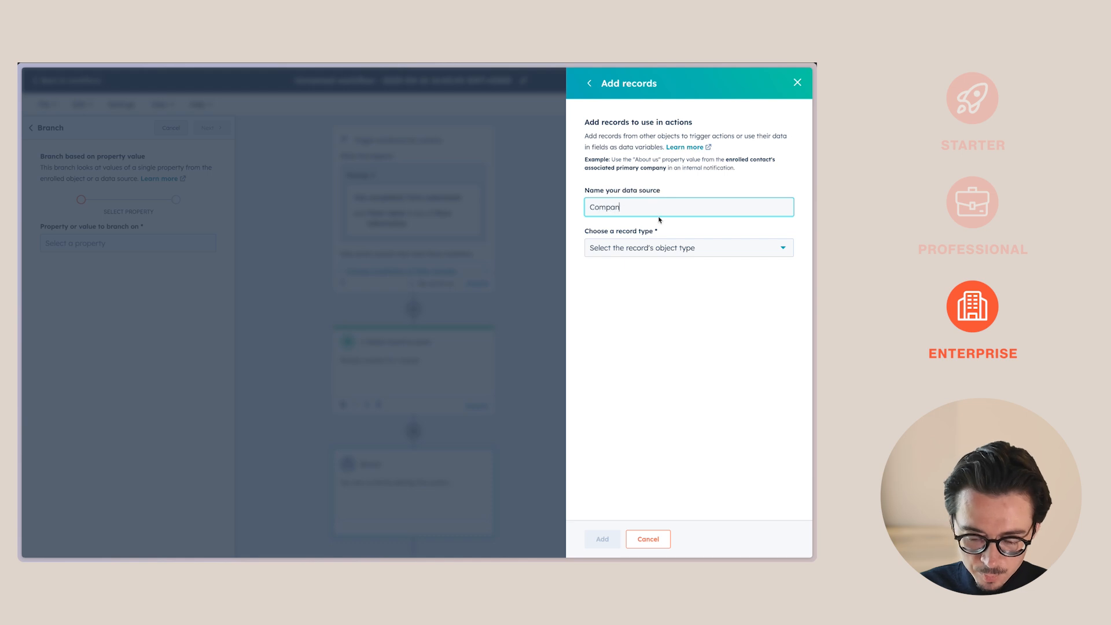
pyautogui.click(668, 247)
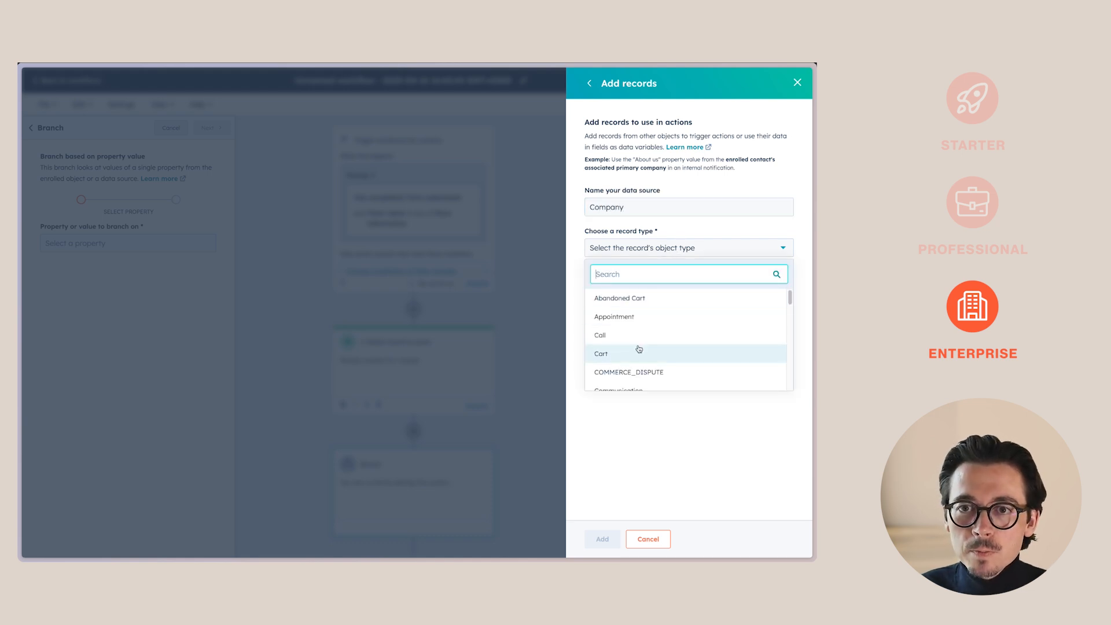
pyautogui.scroll(-1, 637, 349)
pyautogui.click(640, 376)
pyautogui.click(648, 295)
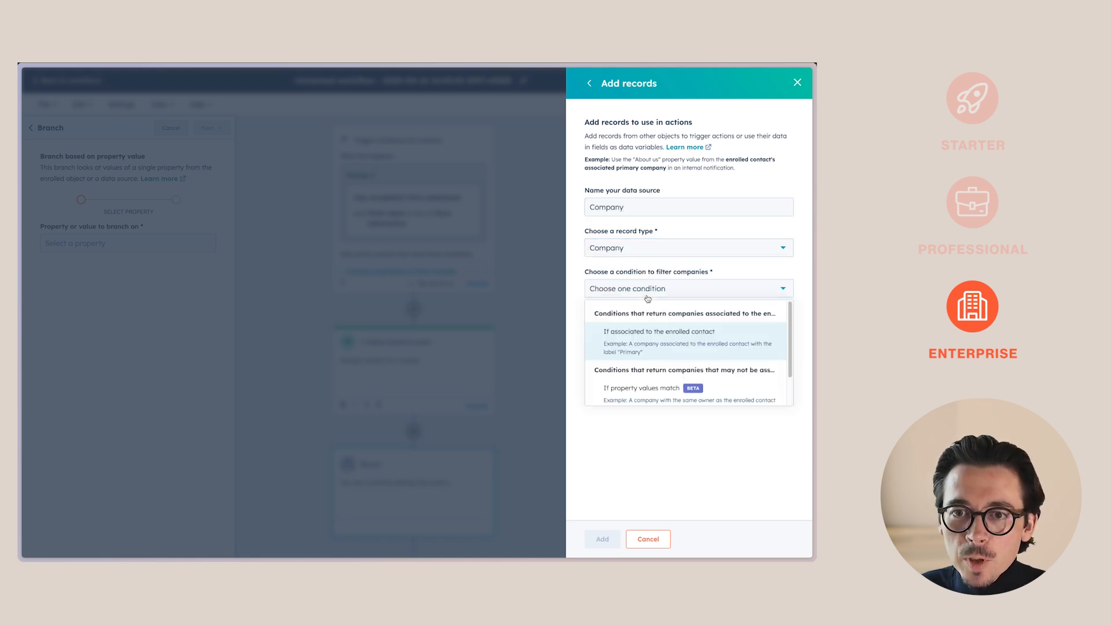
pyautogui.click(665, 335)
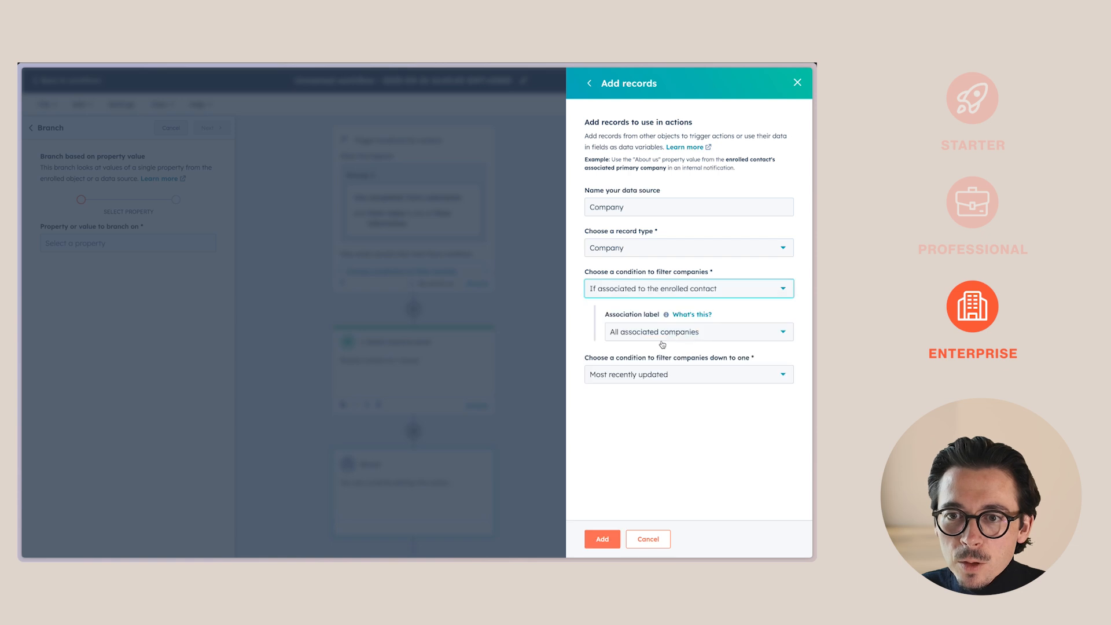
pyautogui.click(673, 337)
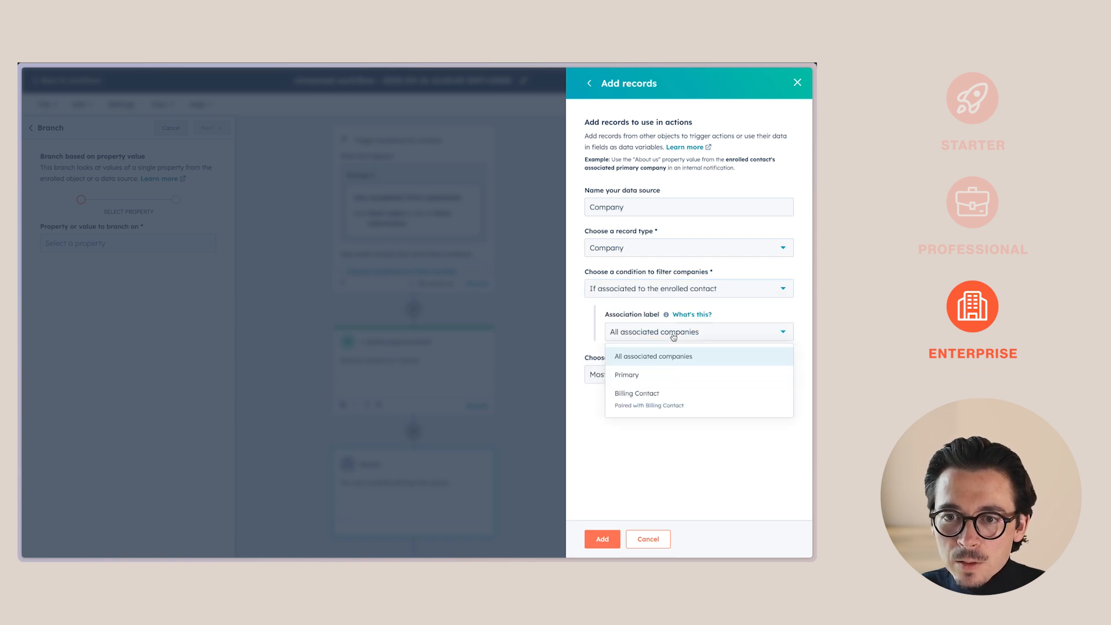
pyautogui.click(671, 374)
pyautogui.click(602, 539)
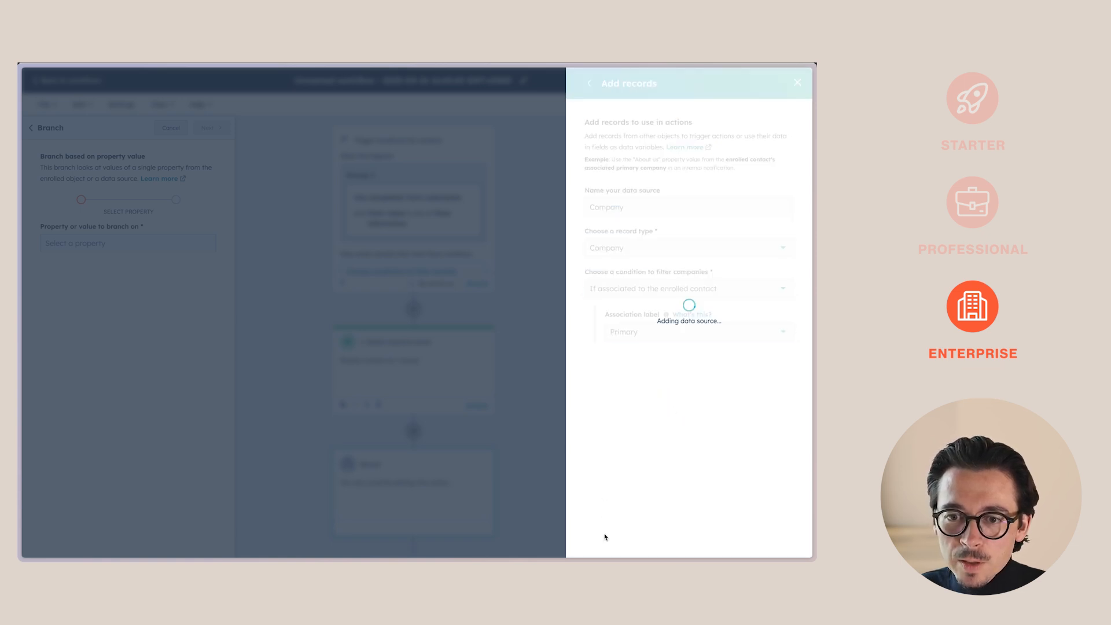
# Find the Annual Revenue property of the Company data source and branch on it.
pyautogui.click(141, 243)
pyautogui.click(327, 161)
pyautogui.click(317, 220)
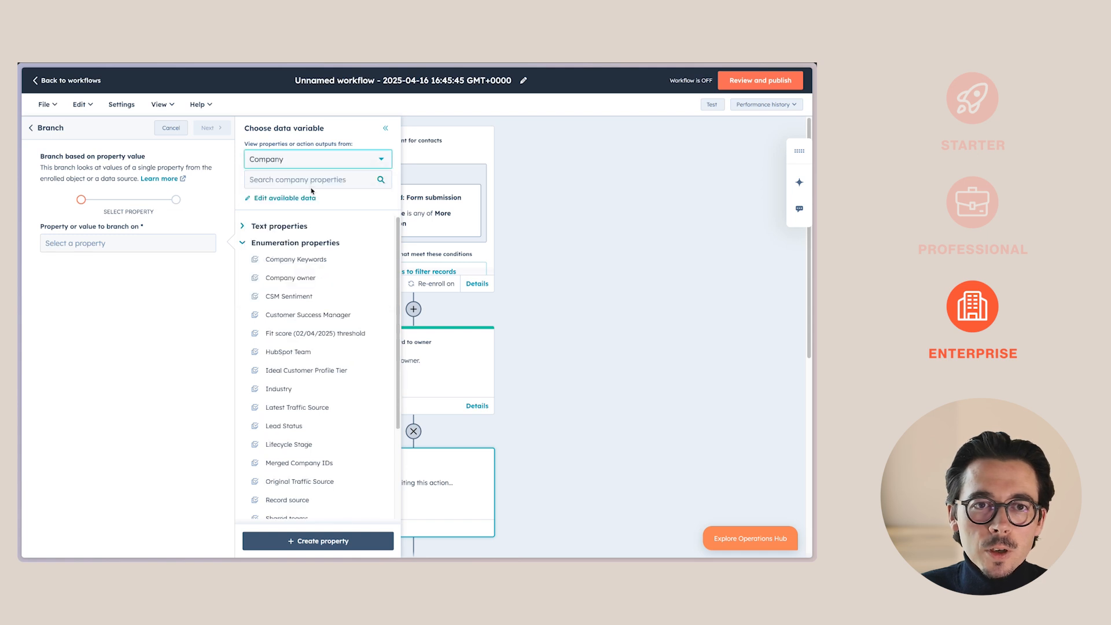
pyautogui.click(312, 181)
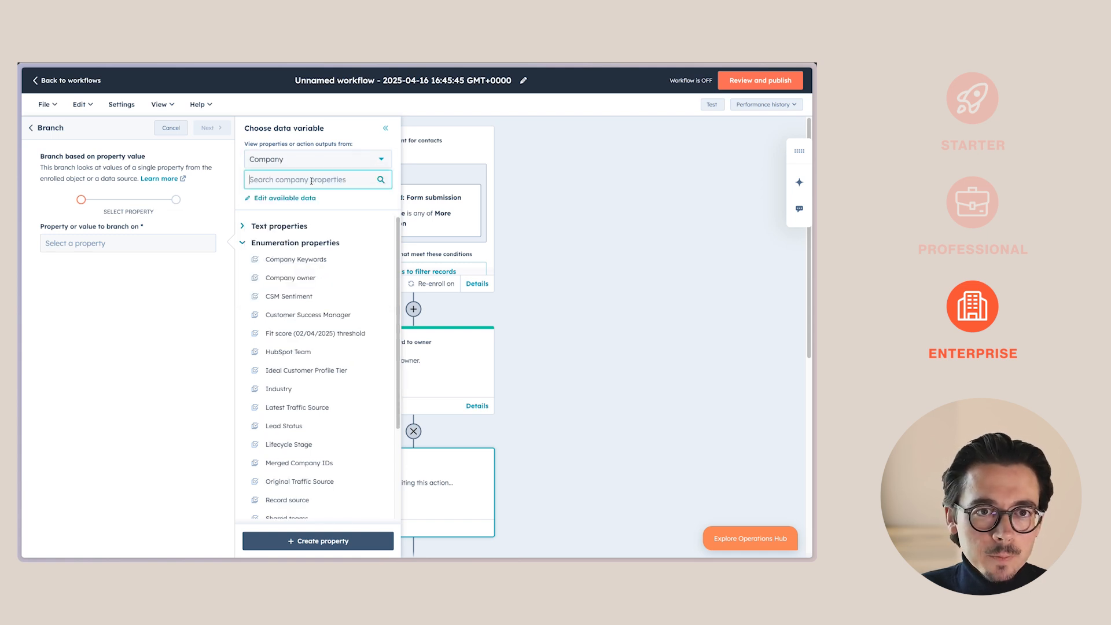
pyautogui.write('reve')
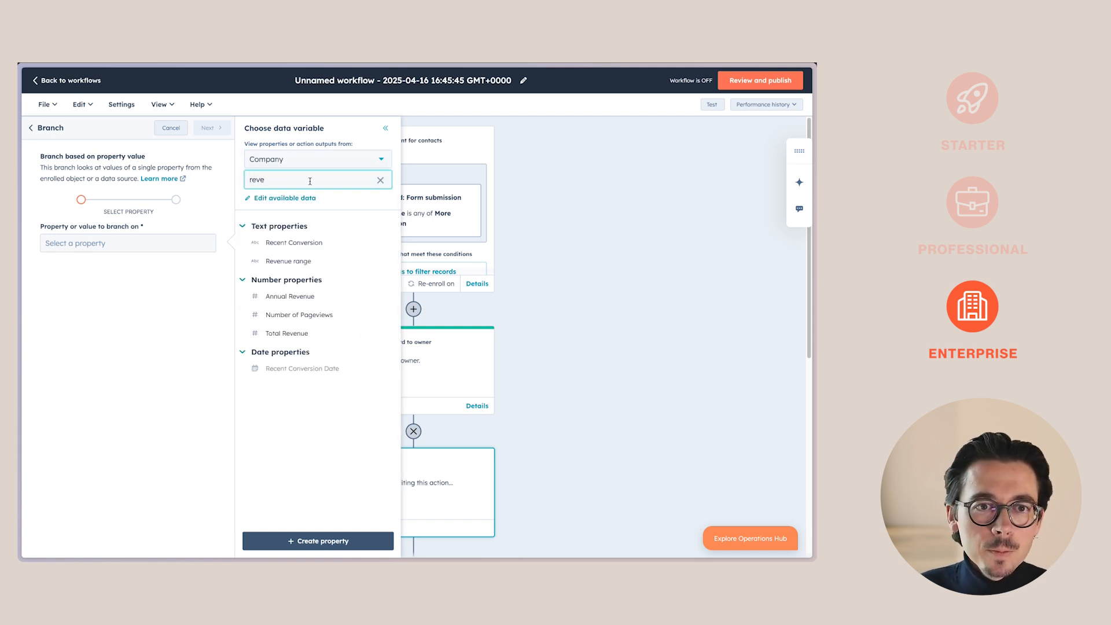
pyautogui.click(297, 300)
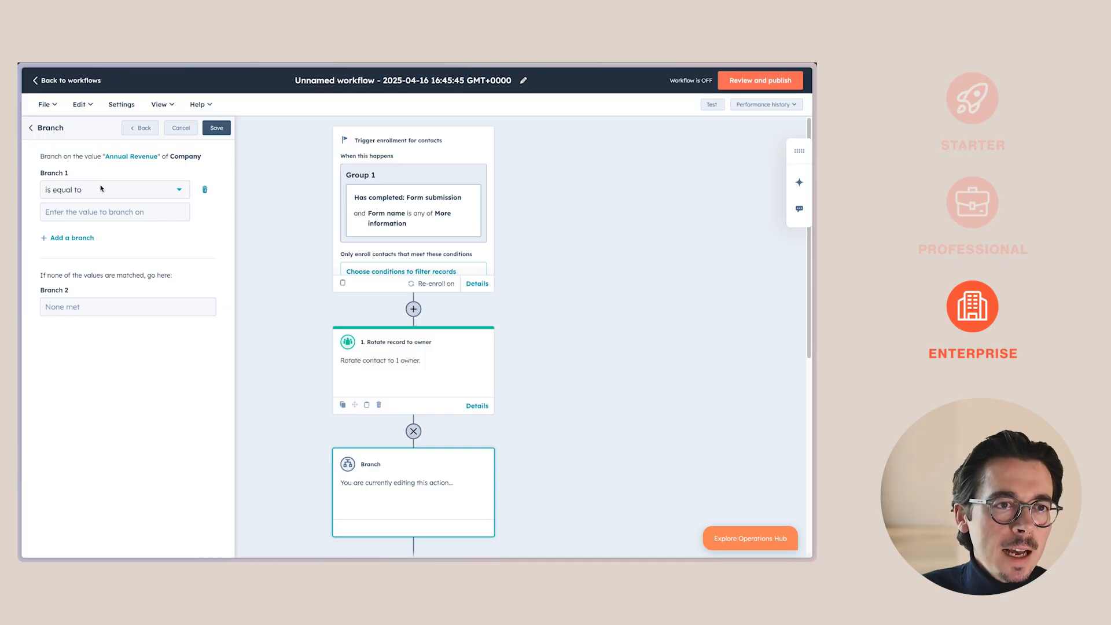
# Set Branch 1 to match when Annual Revenue is less than 1,000,000.
pyautogui.click(101, 188)
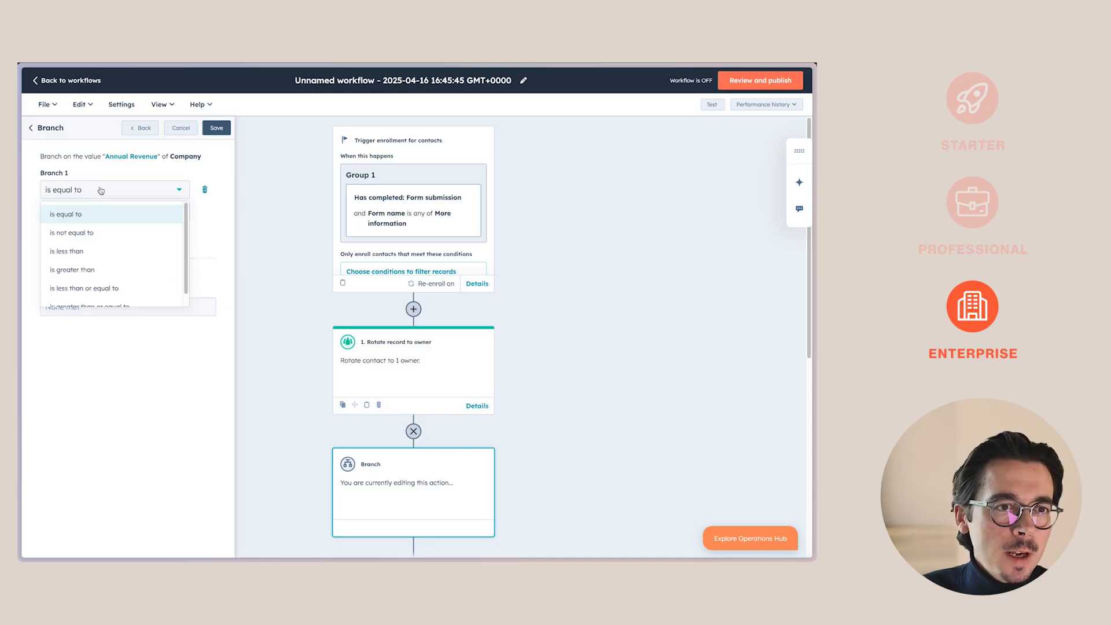
pyautogui.click(117, 253)
pyautogui.click(126, 218)
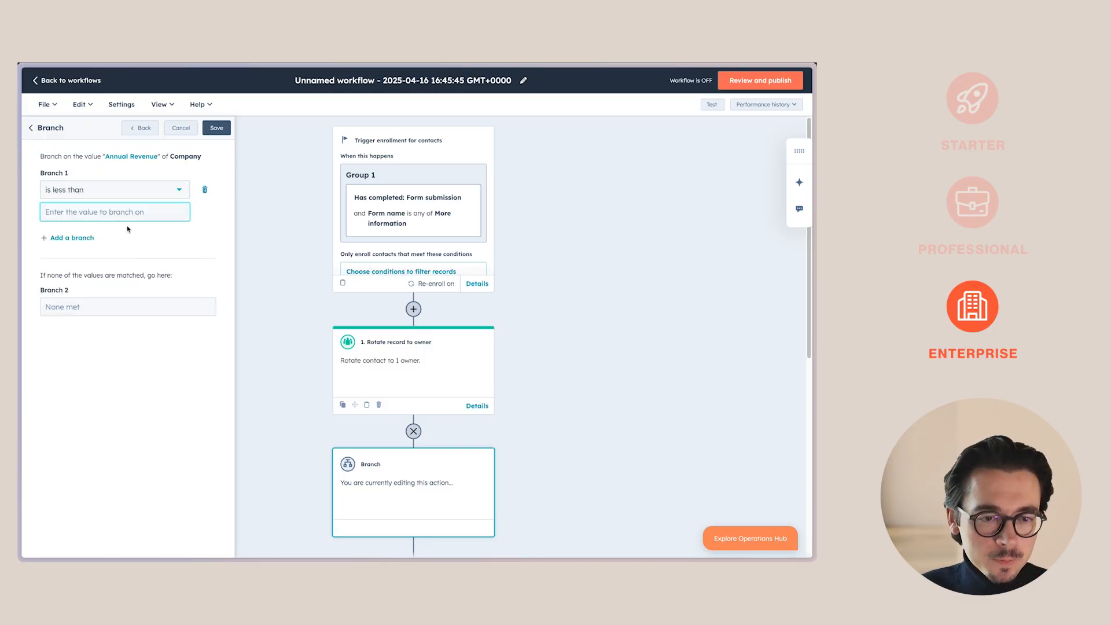
pyautogui.write('1,000,000')
pyautogui.click(127, 229)
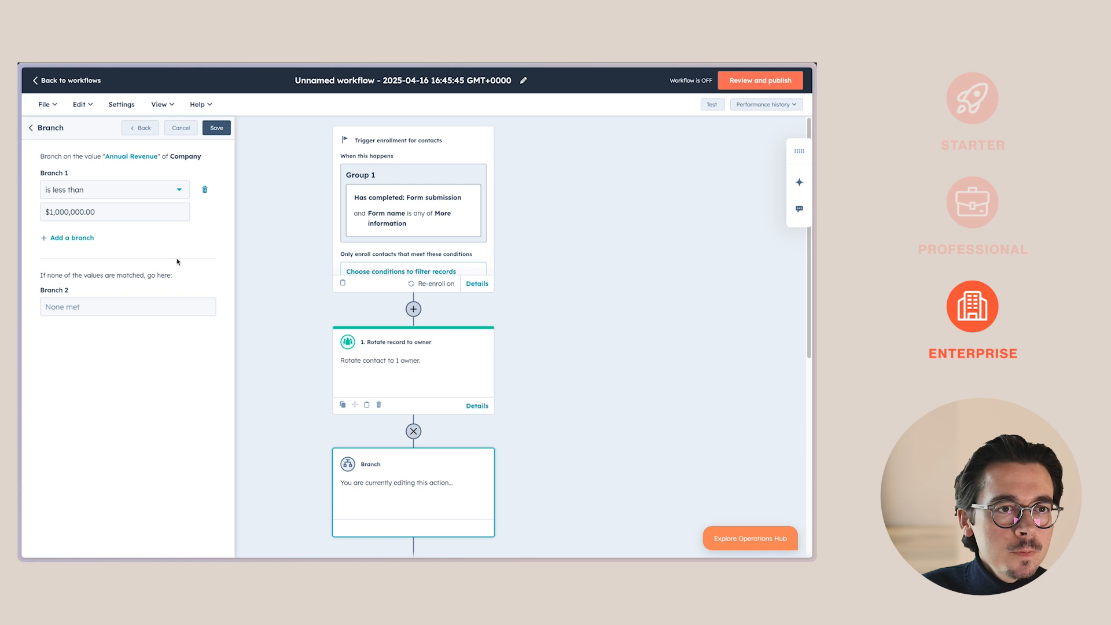
# Add Branch 2 for an Annual Revenue that is less than 5,000,000.
pyautogui.click(80, 240)
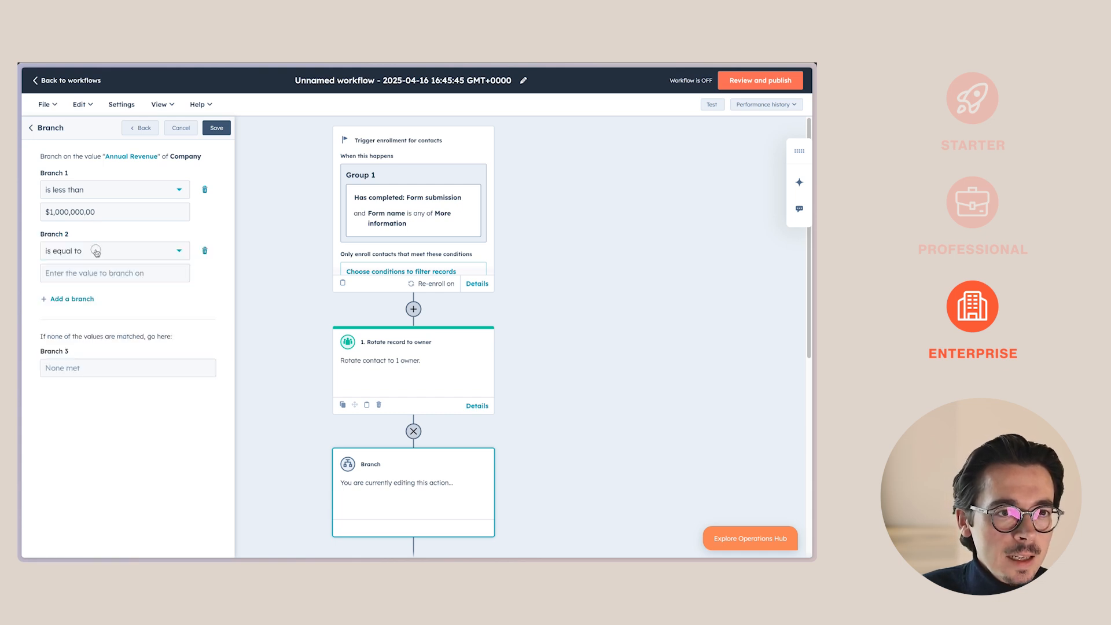
pyautogui.click(94, 251)
pyautogui.click(83, 314)
pyautogui.click(80, 272)
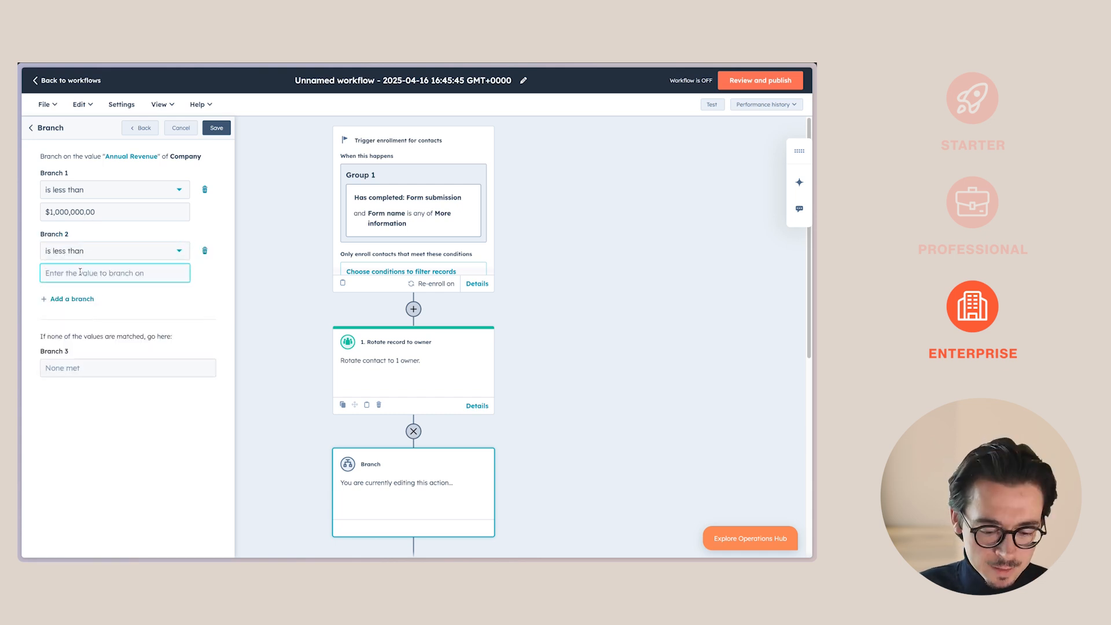
pyautogui.write('5000000')
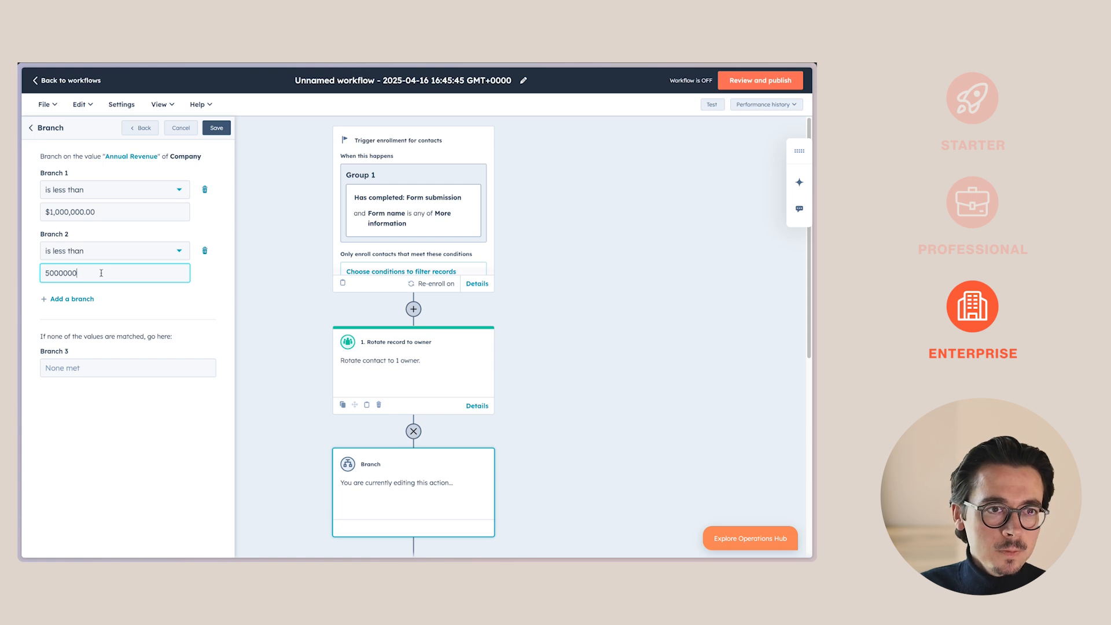
pyautogui.click(74, 301)
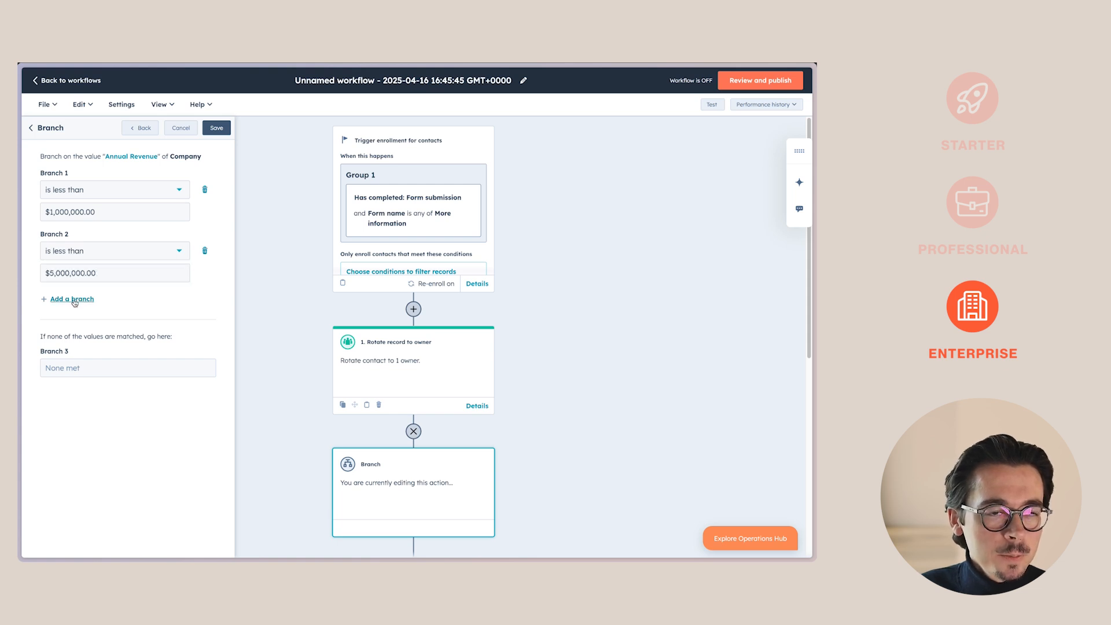
# Add Branch 3 for an Annual Revenue that is greater than 5,000,000, save the branch action and close its settings.
pyautogui.click(75, 301)
pyautogui.click(93, 314)
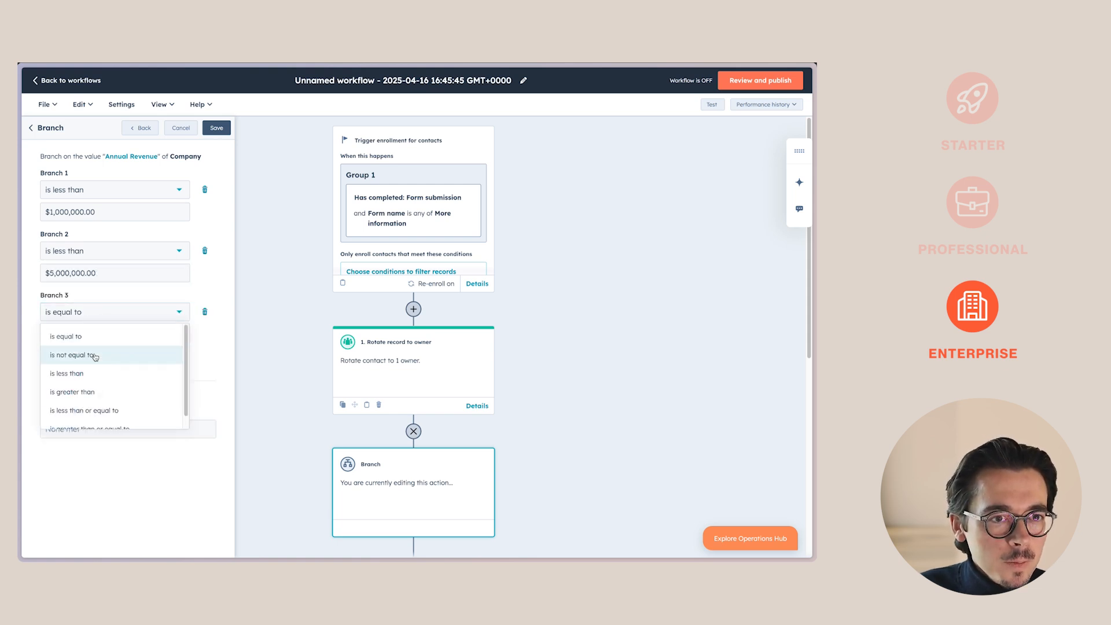
pyautogui.click(87, 391)
pyautogui.click(88, 334)
pyautogui.write('5000')
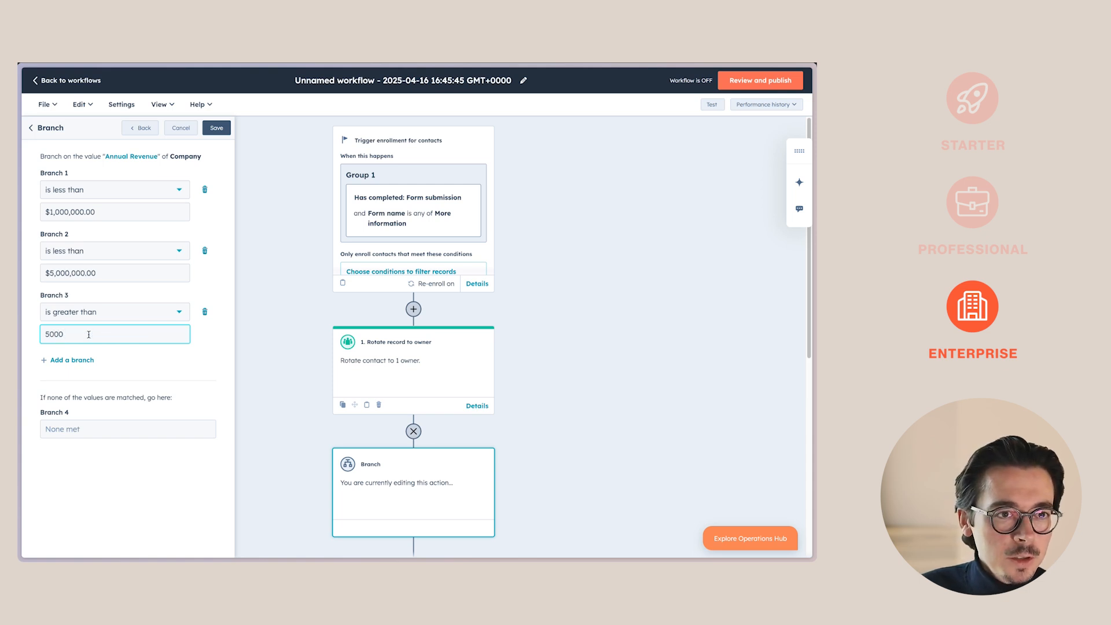
pyautogui.write('000')
pyautogui.click(216, 128)
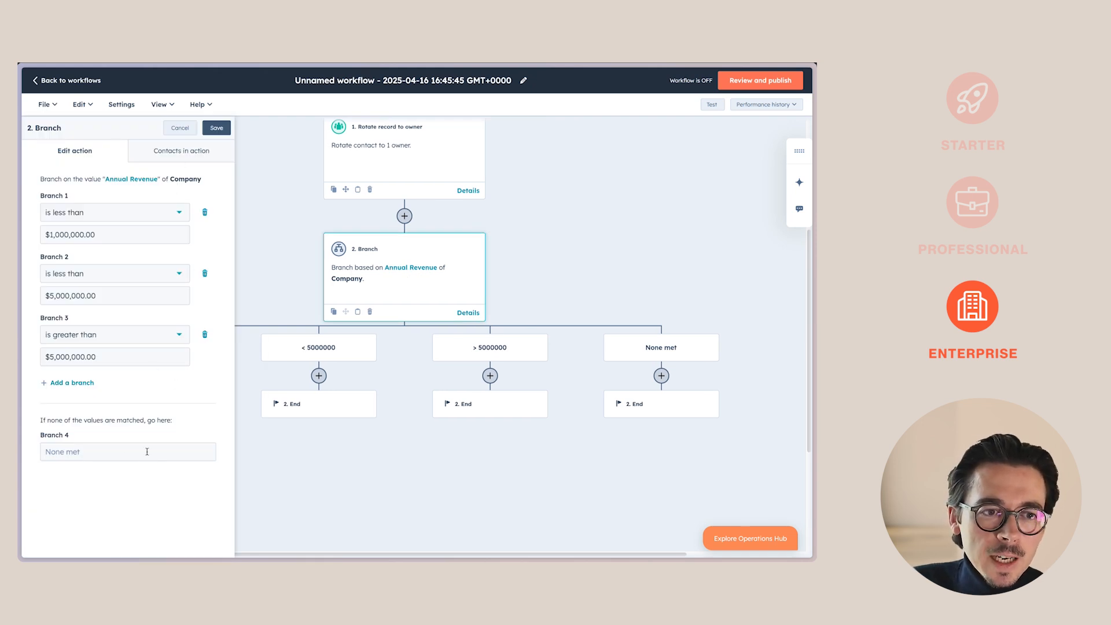
pyautogui.click(180, 128)
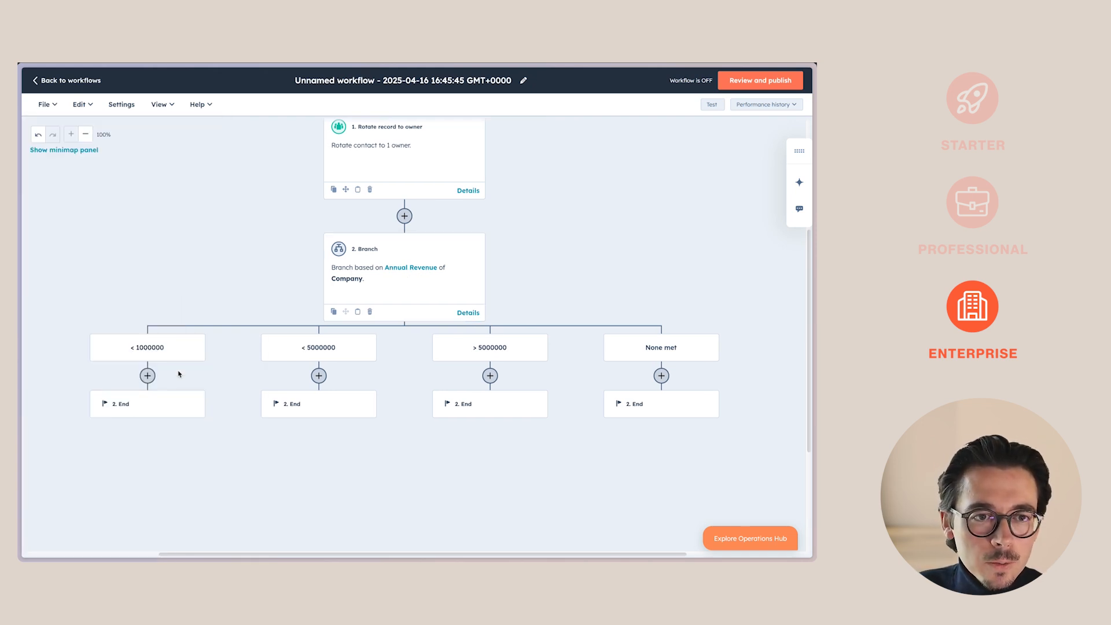
# Delete only the Rotate record to owner action above the branch, keeping the actions that follow it.
pyautogui.scroll(2, 176, 367)
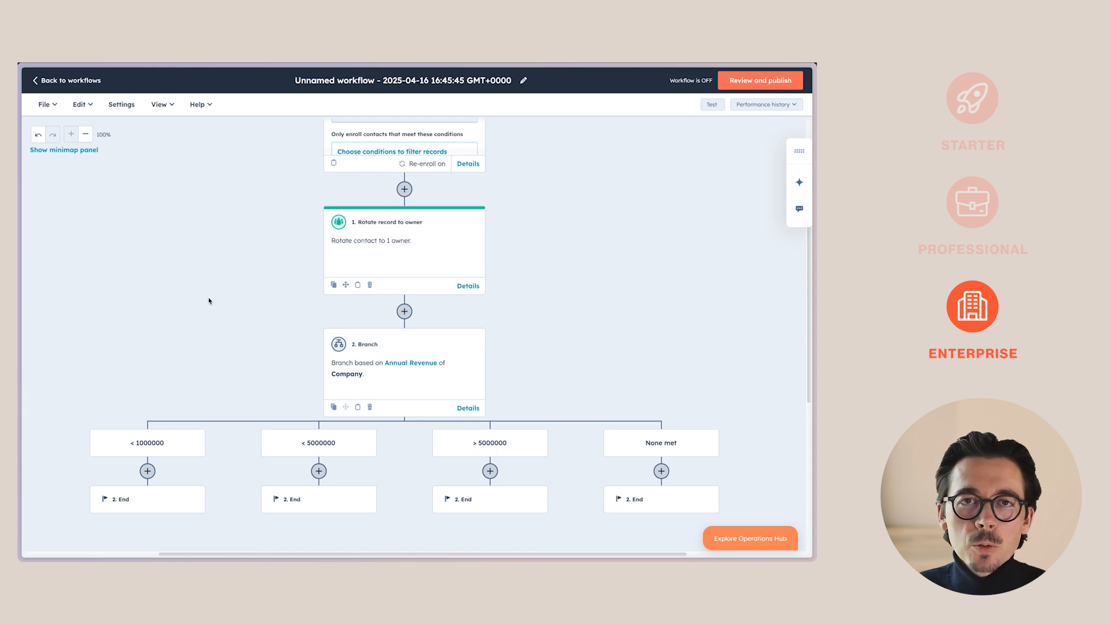
pyautogui.click(369, 285)
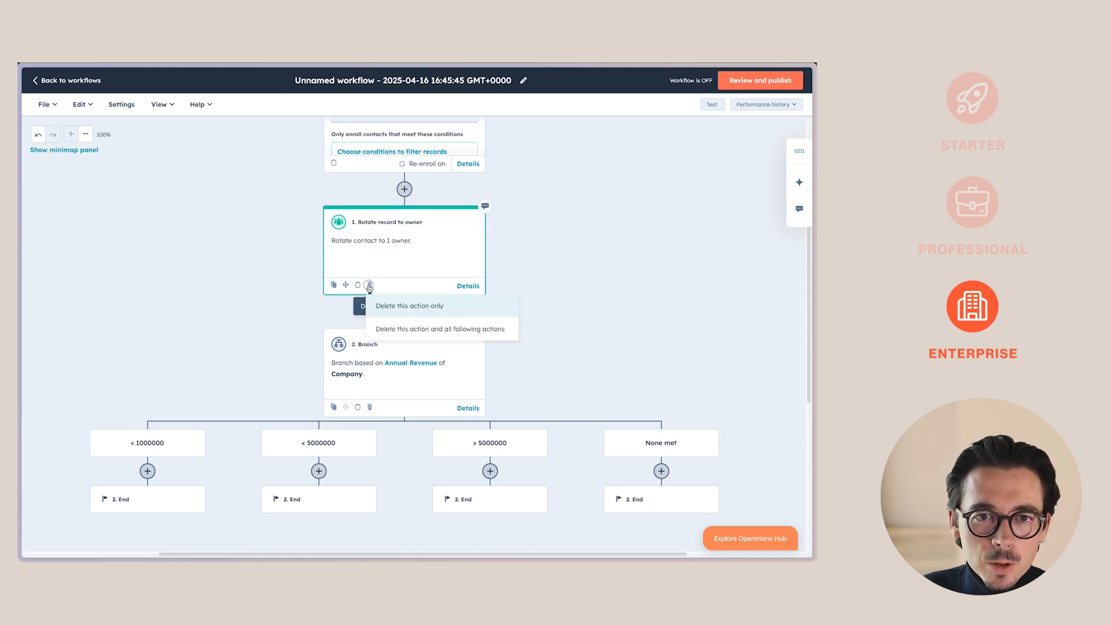
pyautogui.click(415, 307)
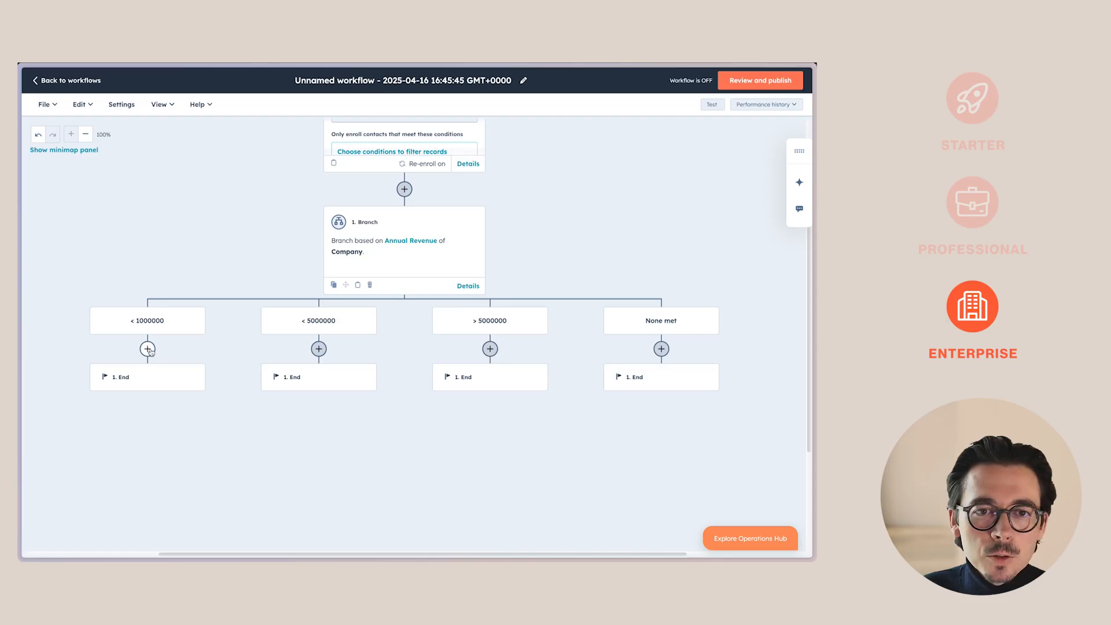
# Add a Rotate record to owner action under the < 1000000 branch, rotating between specific users with the available user selected, and save it.
pyautogui.click(147, 349)
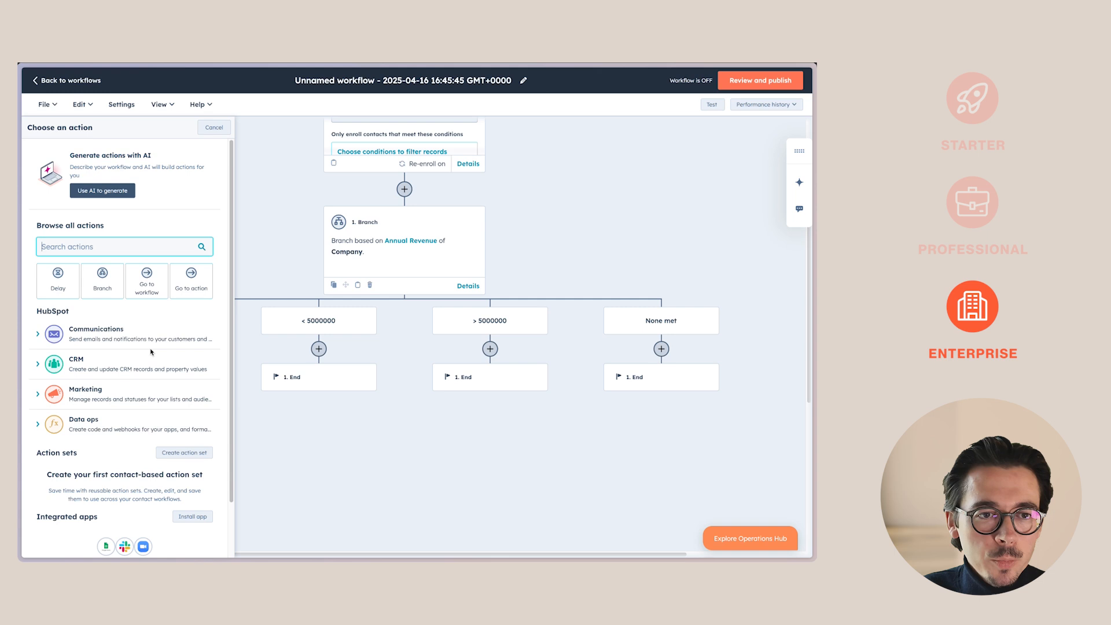
pyautogui.click(86, 365)
pyautogui.scroll(-3, 114, 396)
pyautogui.scroll(-3, 114, 396)
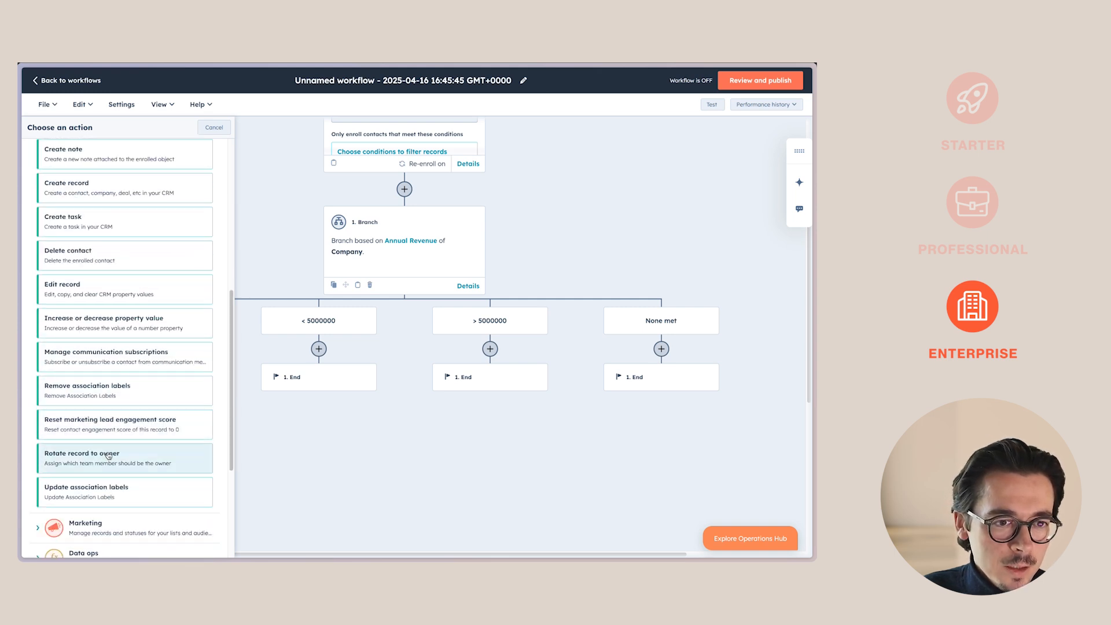
pyautogui.click(117, 454)
pyautogui.click(117, 236)
pyautogui.click(124, 264)
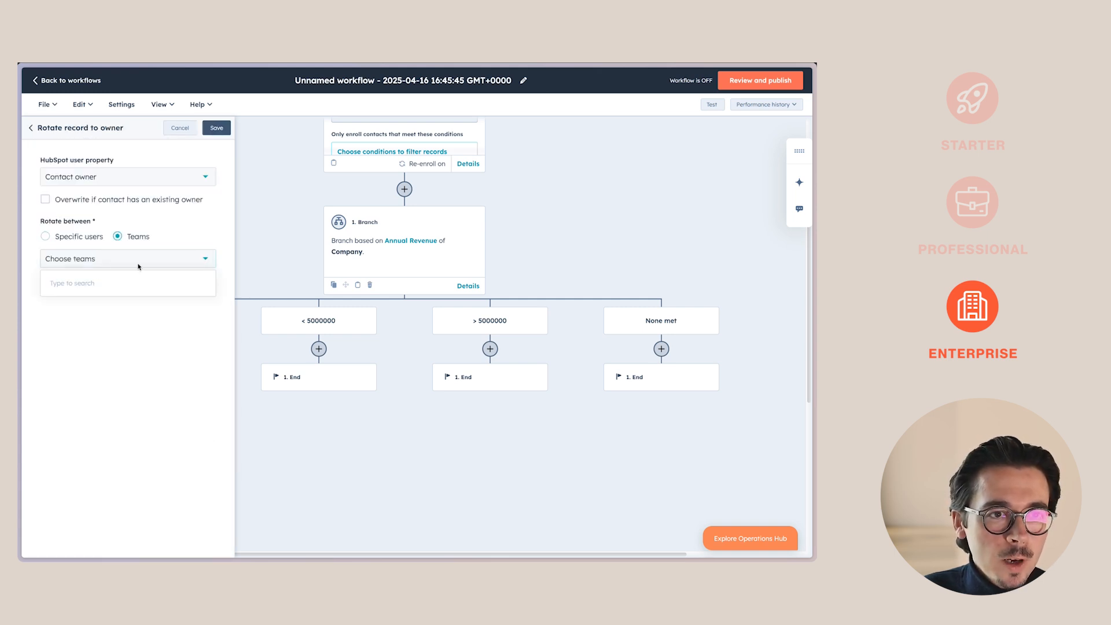
pyautogui.click(45, 236)
pyautogui.click(95, 259)
pyautogui.click(87, 312)
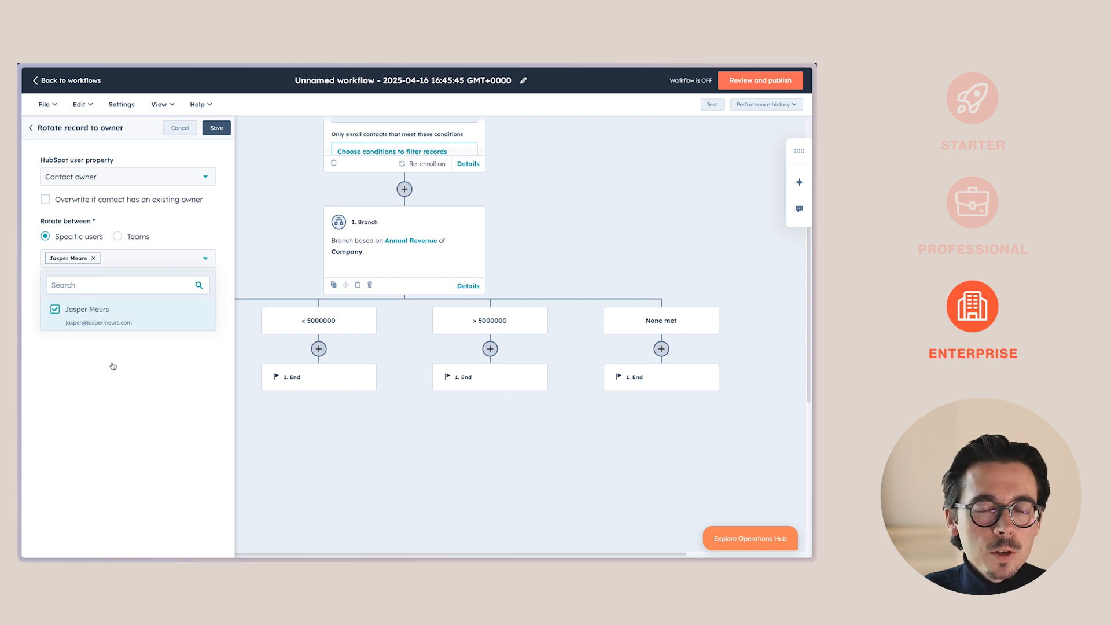
pyautogui.click(165, 257)
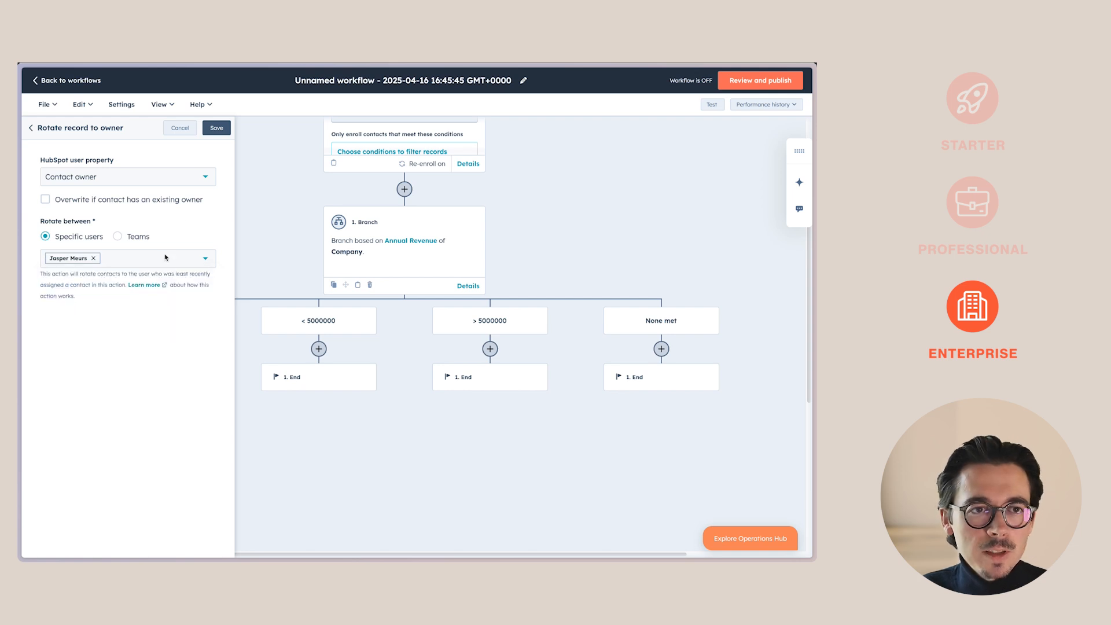
pyautogui.click(218, 128)
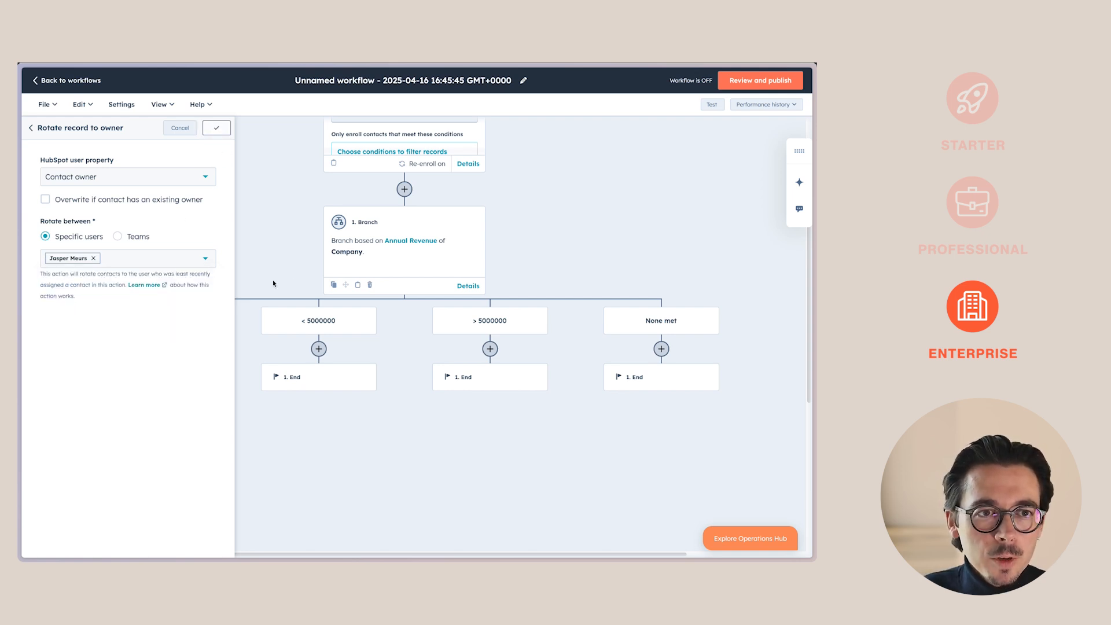
# Add a Rotate record to owner action with the available user selected under the < 5000000 branch.
pyautogui.click(319, 348)
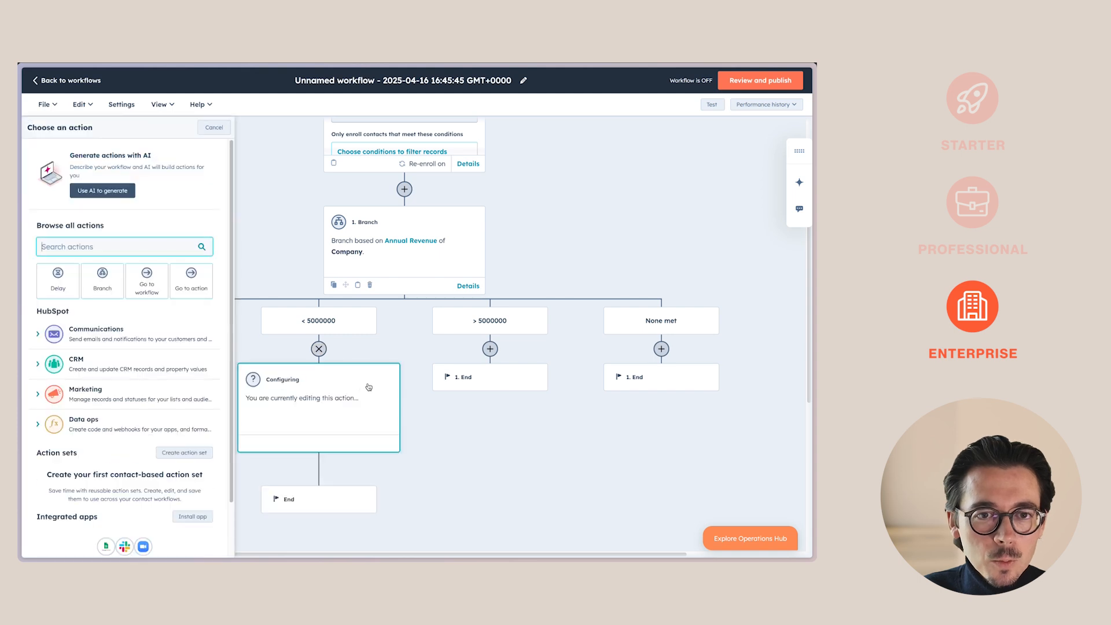
pyautogui.scroll(-5, 130, 411)
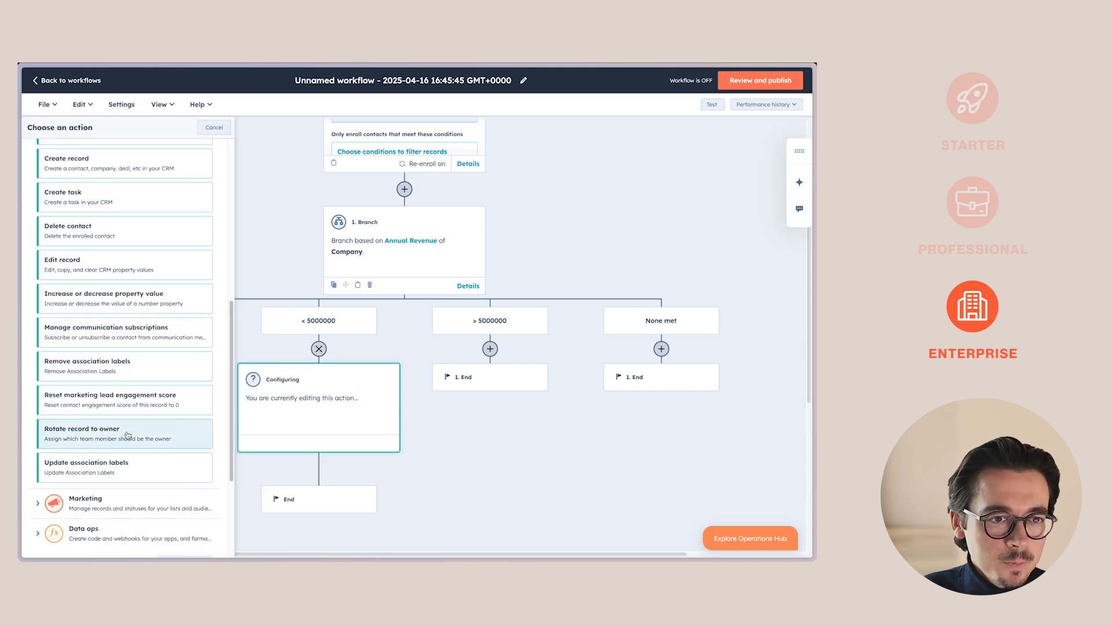
pyautogui.click(127, 431)
pyautogui.click(82, 259)
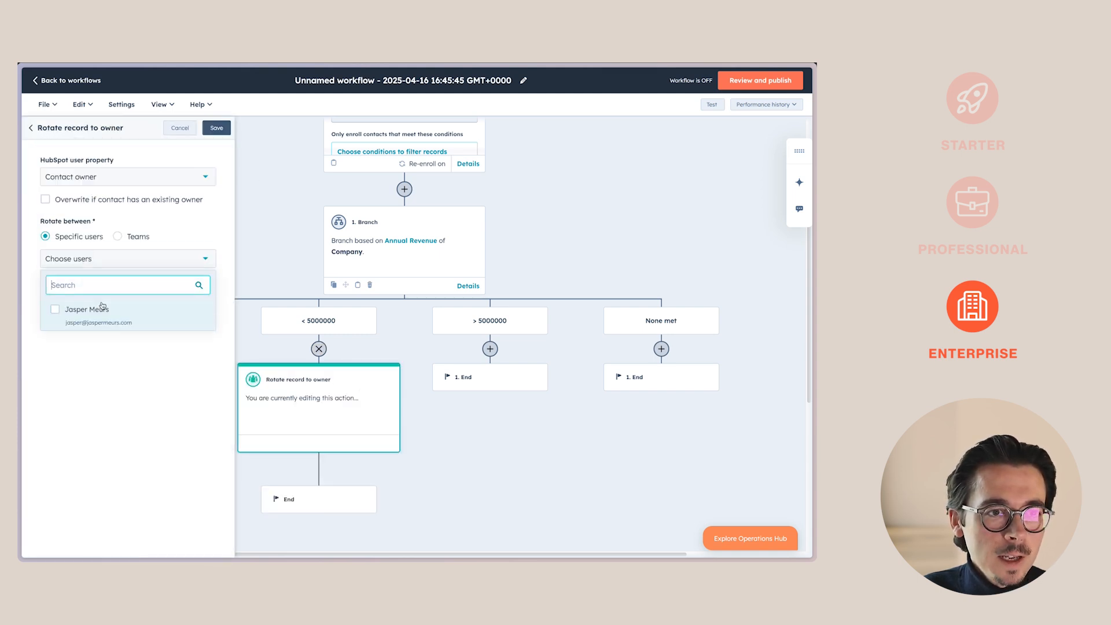
pyautogui.click(100, 307)
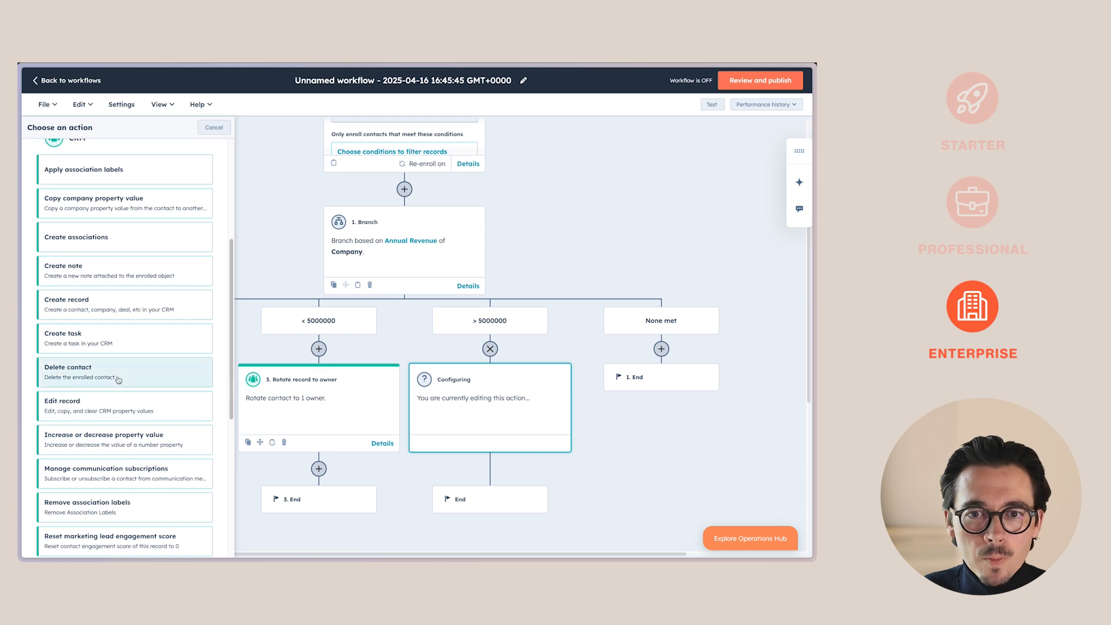
# Add a Rotate record to owner action under the > 5000000 branch, select the available user, and save it.
pyautogui.scroll(-2, 129, 379)
pyautogui.click(131, 466)
pyautogui.click(105, 259)
pyautogui.click(104, 307)
pyautogui.click(216, 127)
# Add a Rotate record to owner action under the None met branch that rotates the contact to one owner.
pyautogui.click(661, 349)
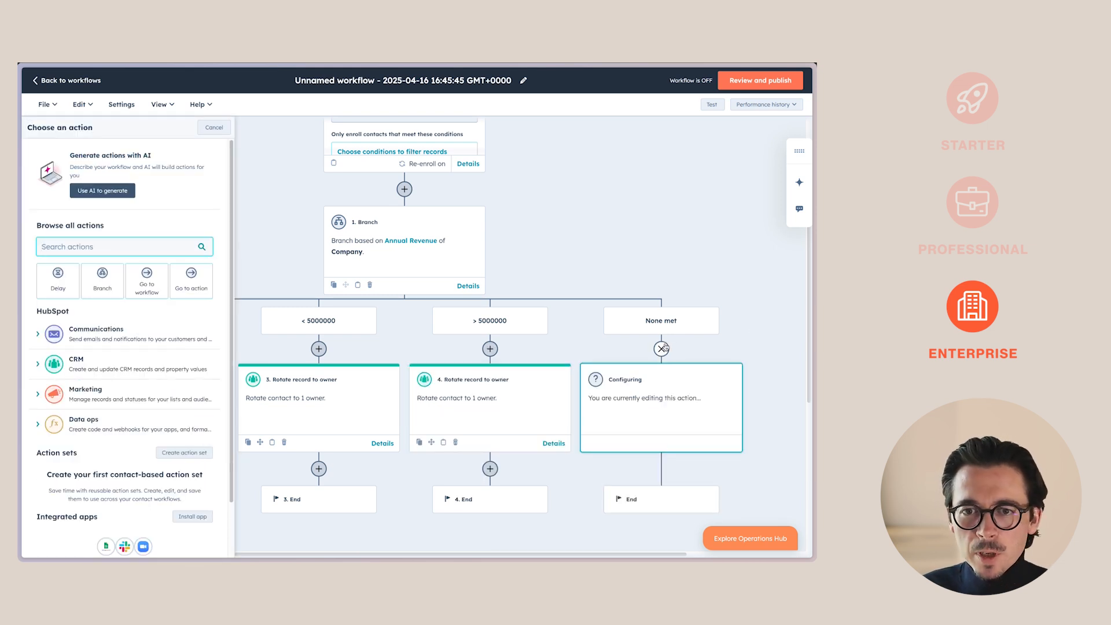
pyautogui.click(123, 366)
pyautogui.scroll(-7, 121, 391)
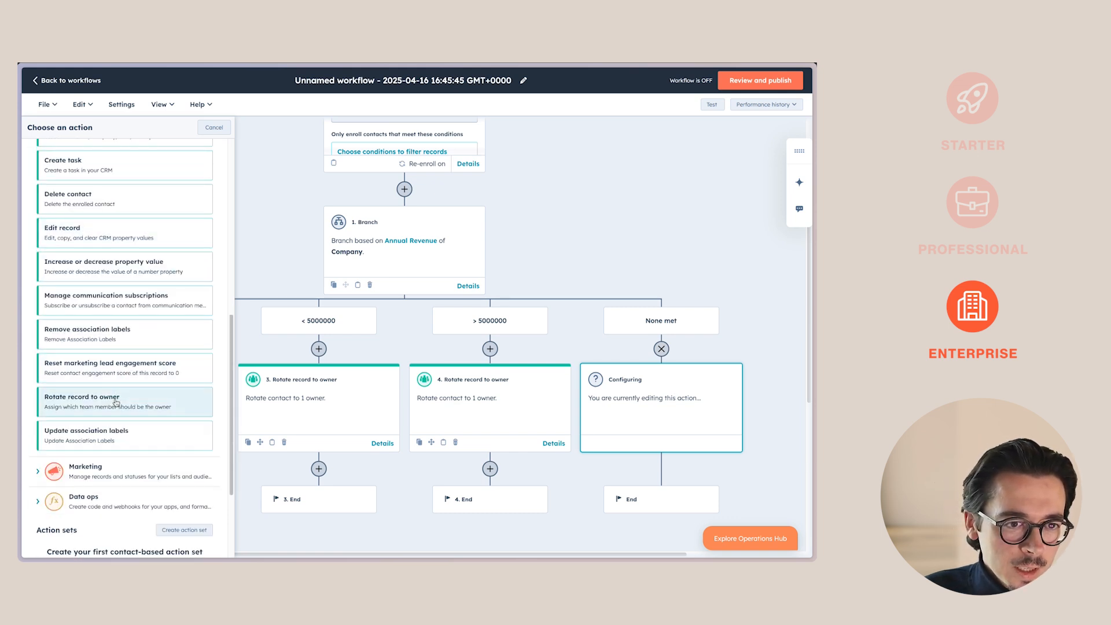
pyautogui.click(115, 401)
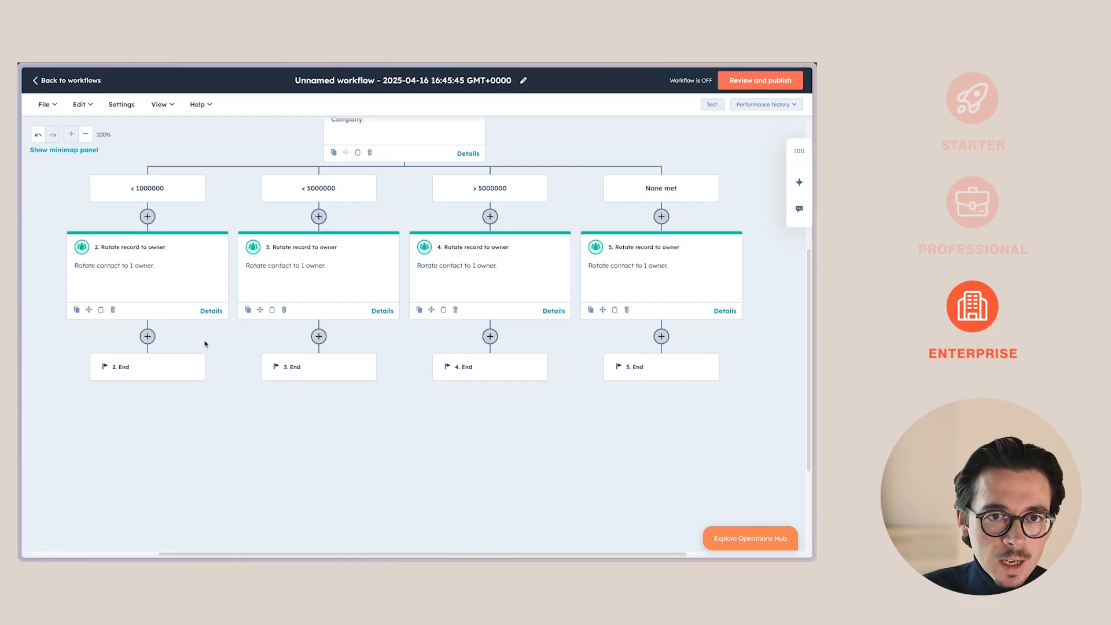
# Add an Enroll in a sequence action after the < 1000000 branch's owner rotation, using B2B Consulting Follow-Up with the contact owner as sender.
pyautogui.scroll(2, 202, 385)
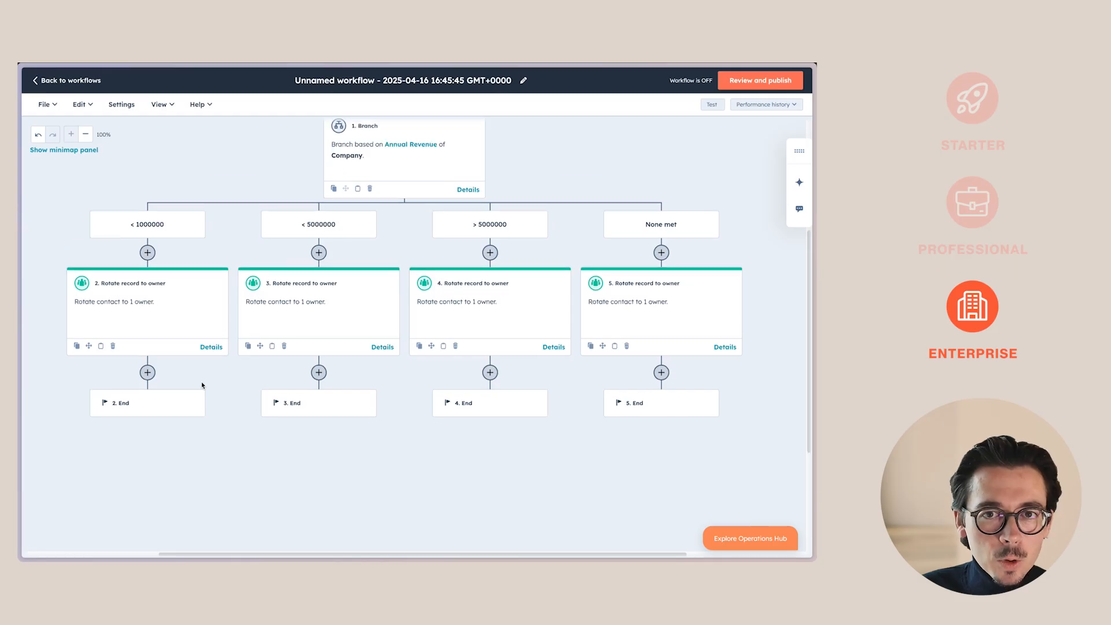
pyautogui.click(147, 373)
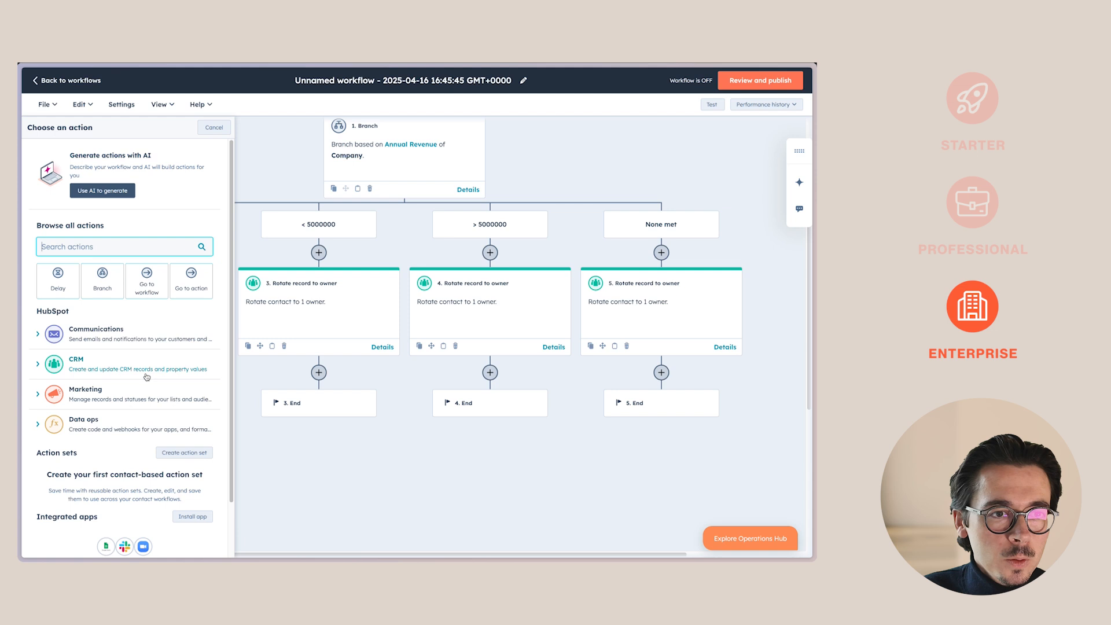
pyautogui.click(93, 334)
pyautogui.click(97, 365)
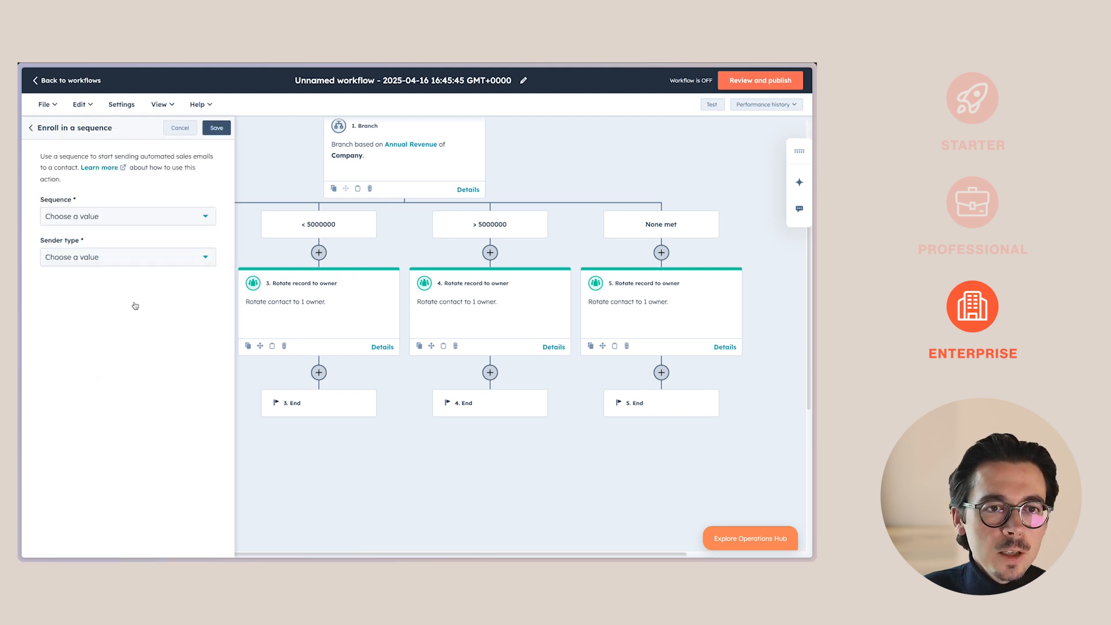
pyautogui.click(114, 217)
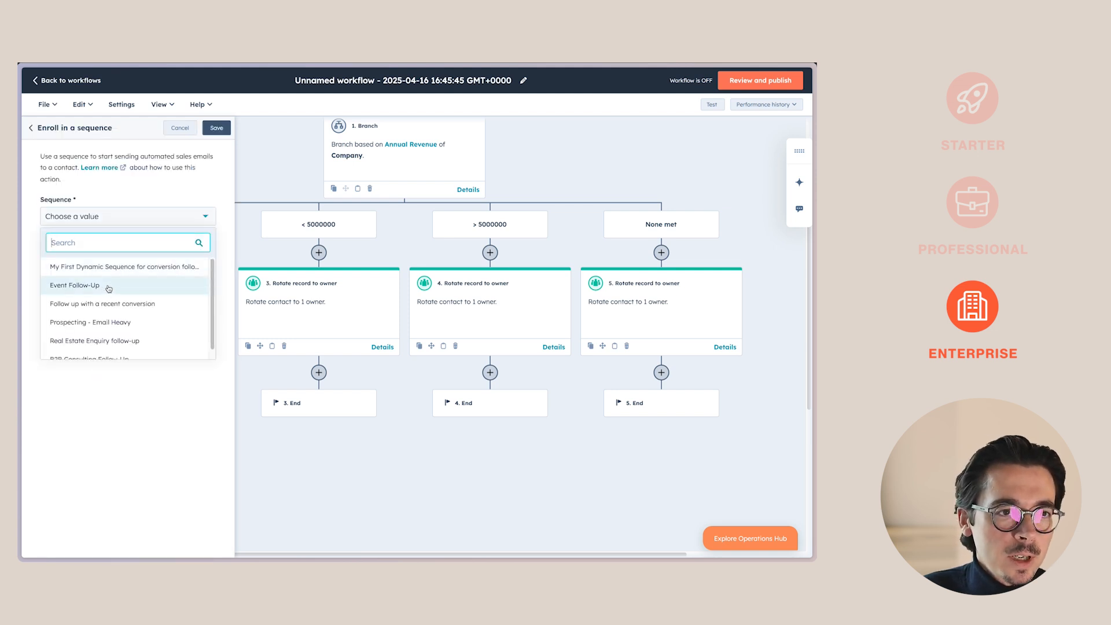
pyautogui.scroll(-1, 107, 290)
pyautogui.click(110, 350)
pyautogui.click(119, 258)
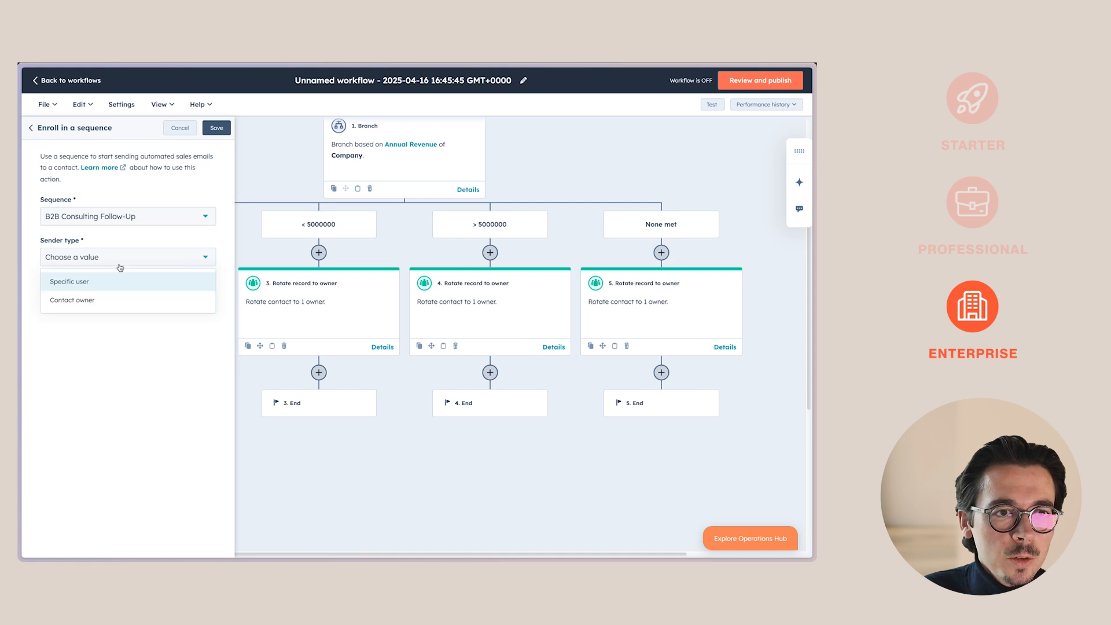
pyautogui.click(116, 300)
pyautogui.click(110, 305)
pyautogui.click(104, 351)
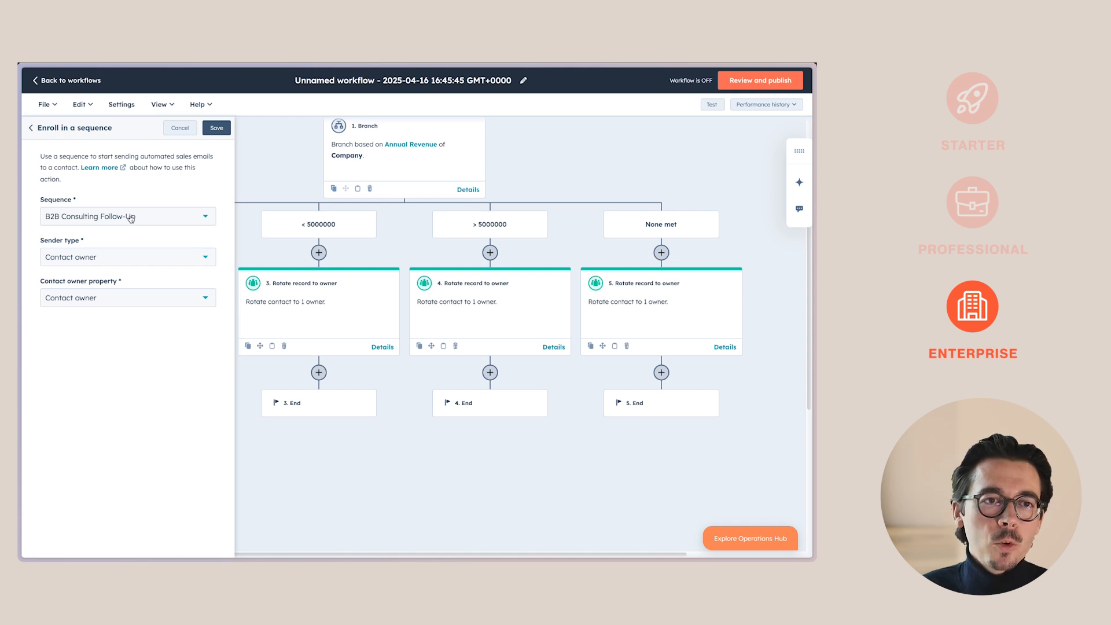
pyautogui.click(217, 128)
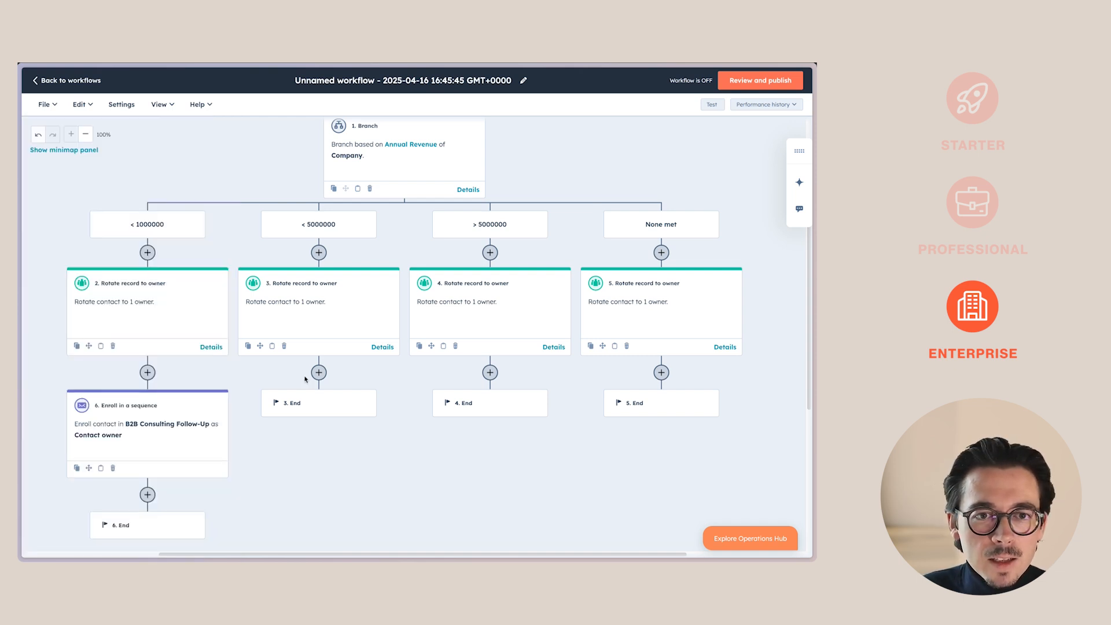
# Add an Enroll in a sequence action after the < 5000000 branch's owner rotation, using Event Follow-Up with the contact owner as sender.
pyautogui.click(318, 373)
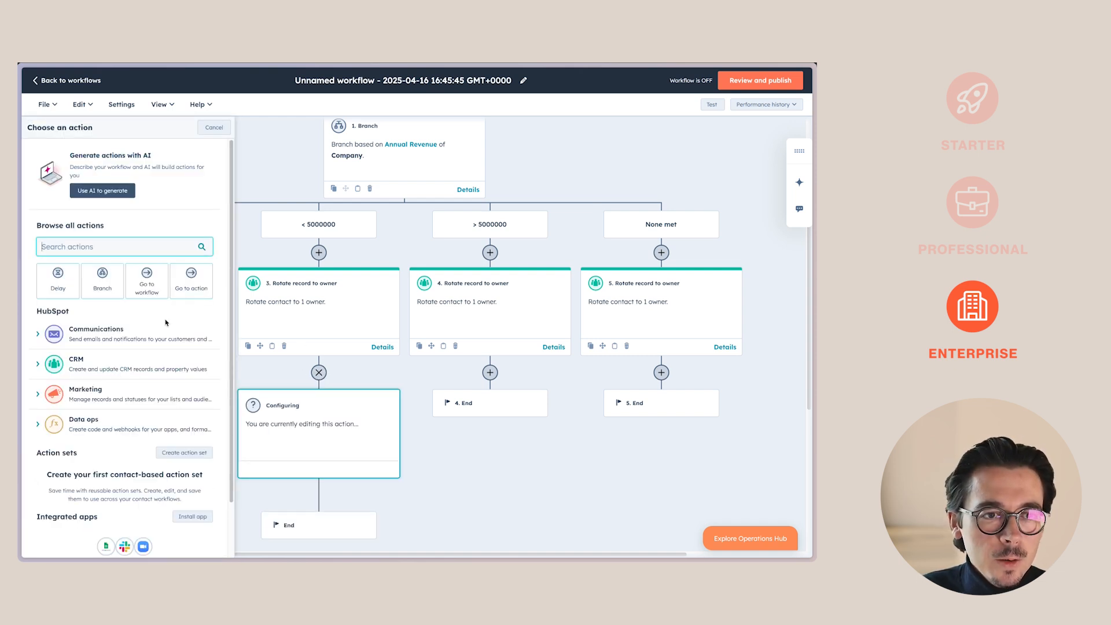
pyautogui.click(100, 331)
pyautogui.click(103, 367)
pyautogui.click(98, 218)
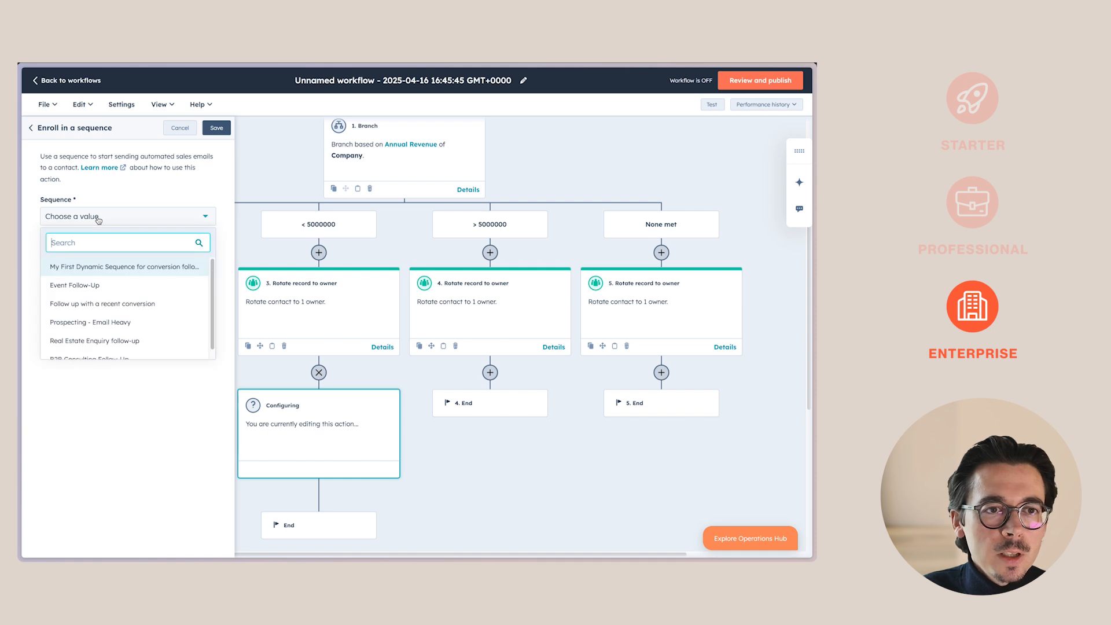
pyautogui.click(107, 284)
pyautogui.click(105, 258)
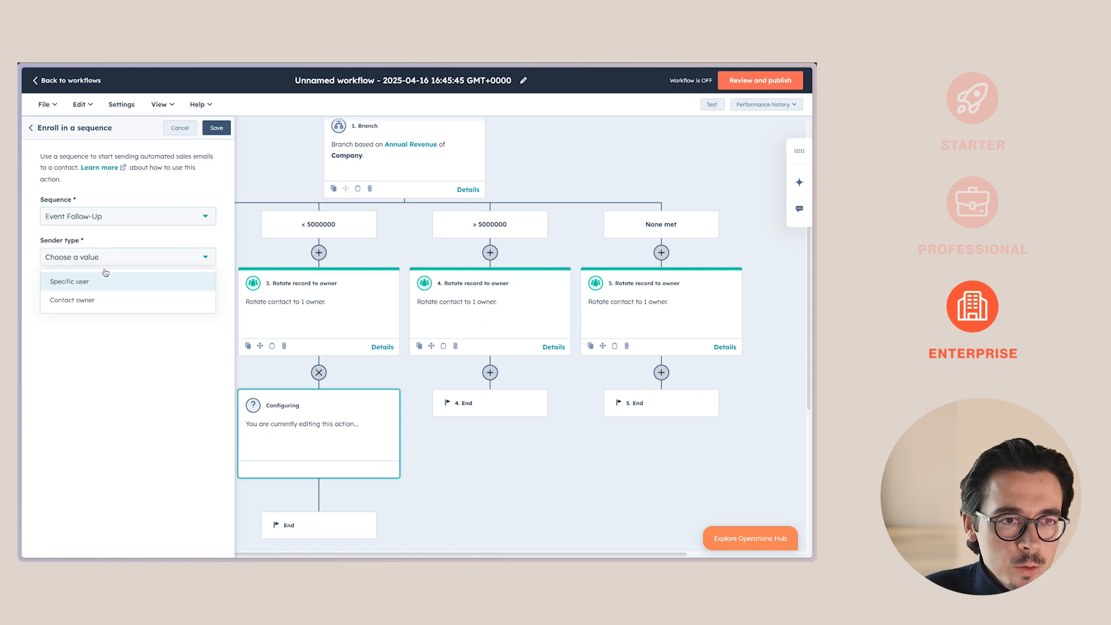
pyautogui.click(104, 300)
pyautogui.click(109, 301)
pyautogui.click(94, 350)
pyautogui.click(216, 128)
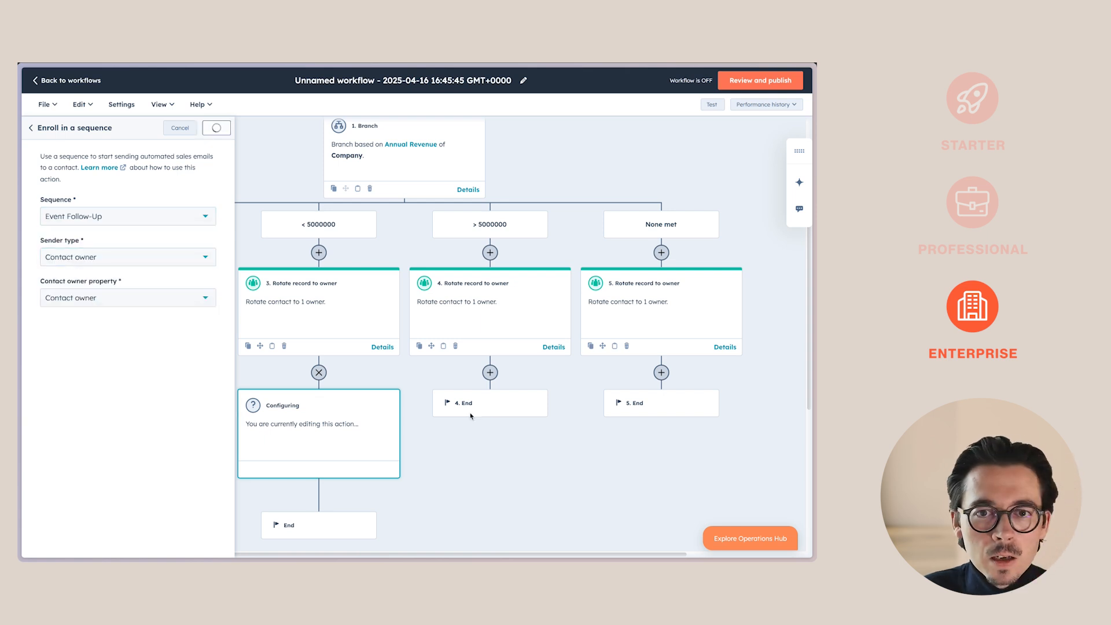
# Add an Enroll in a sequence action to the > 5000000 branch, using Follow up with a recent conversion sent as Contact owner.
pyautogui.click(489, 373)
pyautogui.click(117, 369)
pyautogui.click(138, 217)
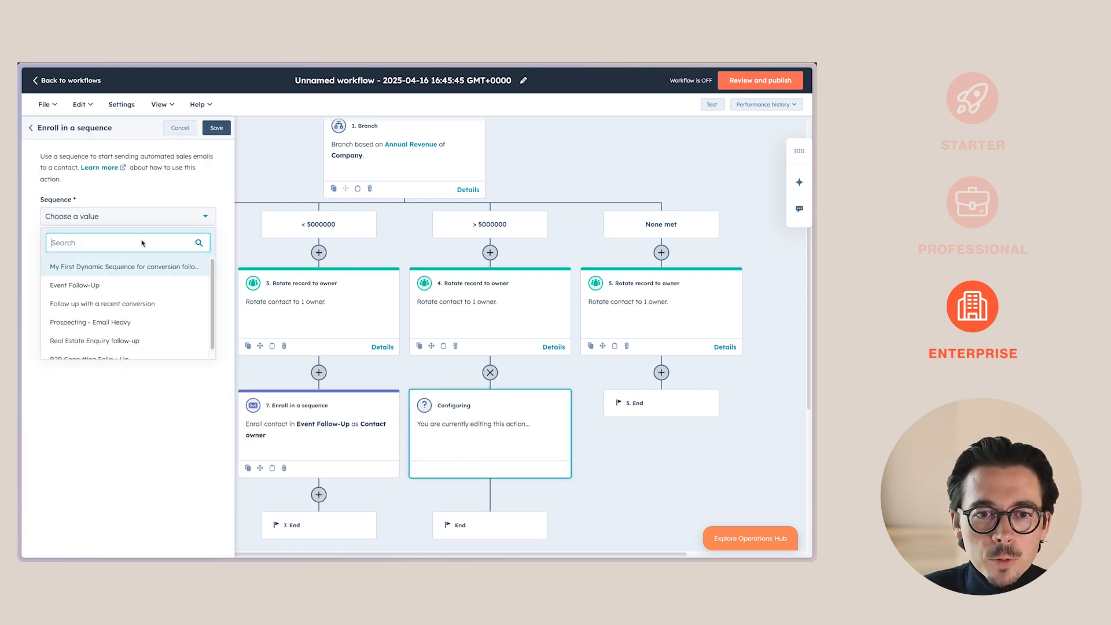
pyautogui.click(116, 304)
pyautogui.click(217, 128)
pyautogui.scroll(-1, 707, 414)
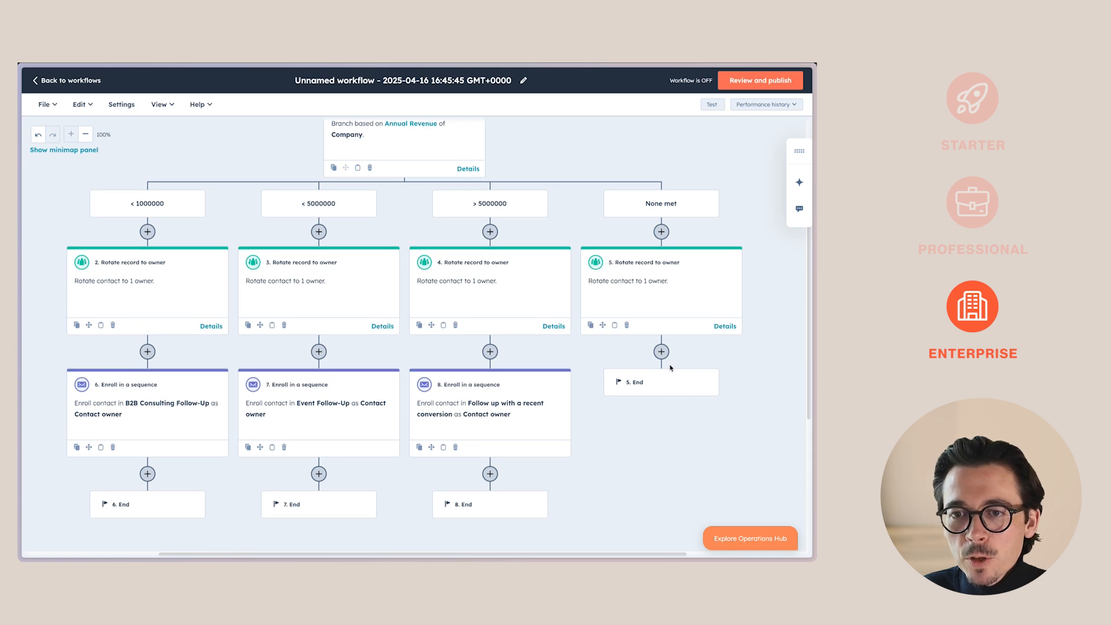
# Add a Create task action titled "Follow up" after the None met branch's owner rotation and save it.
pyautogui.click(661, 352)
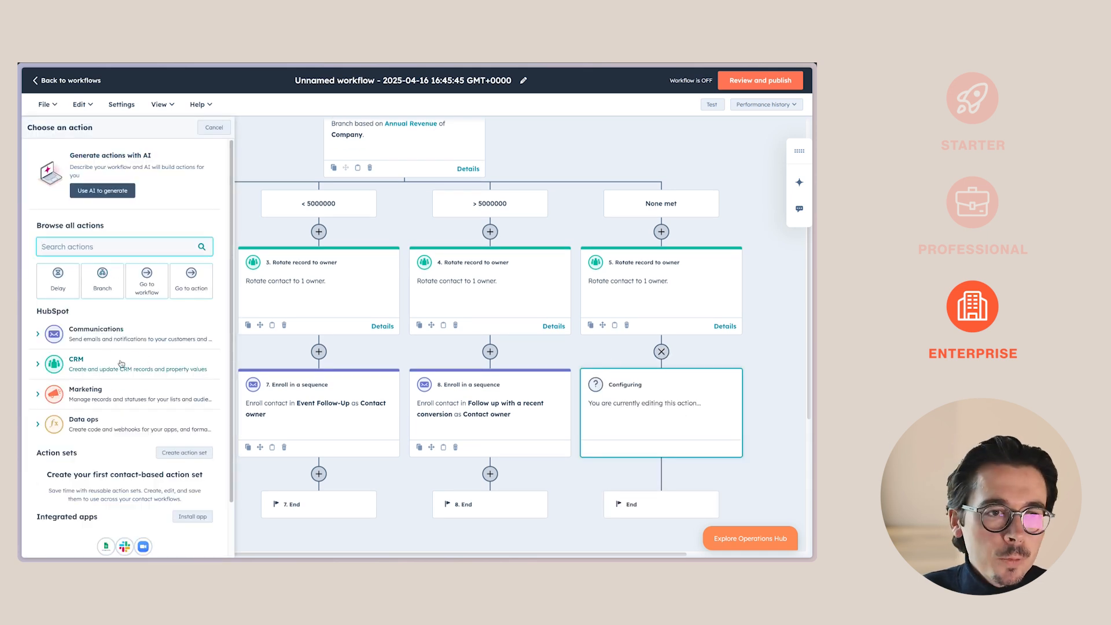
pyautogui.click(80, 369)
pyautogui.scroll(-3, 116, 419)
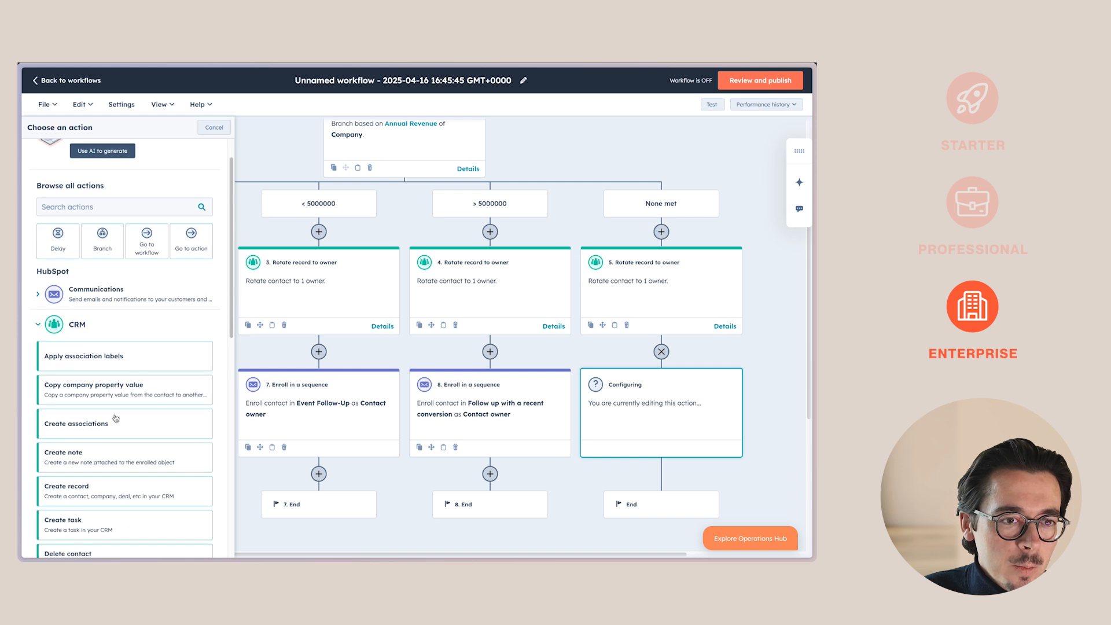
pyautogui.click(104, 480)
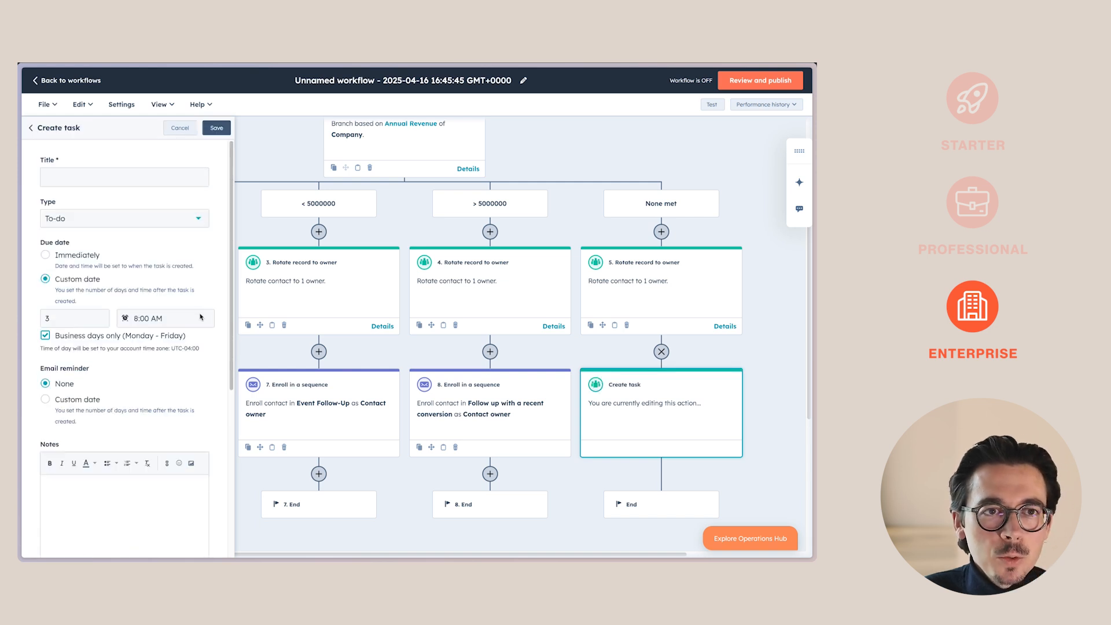
pyautogui.click(121, 172)
pyautogui.write('Follow up')
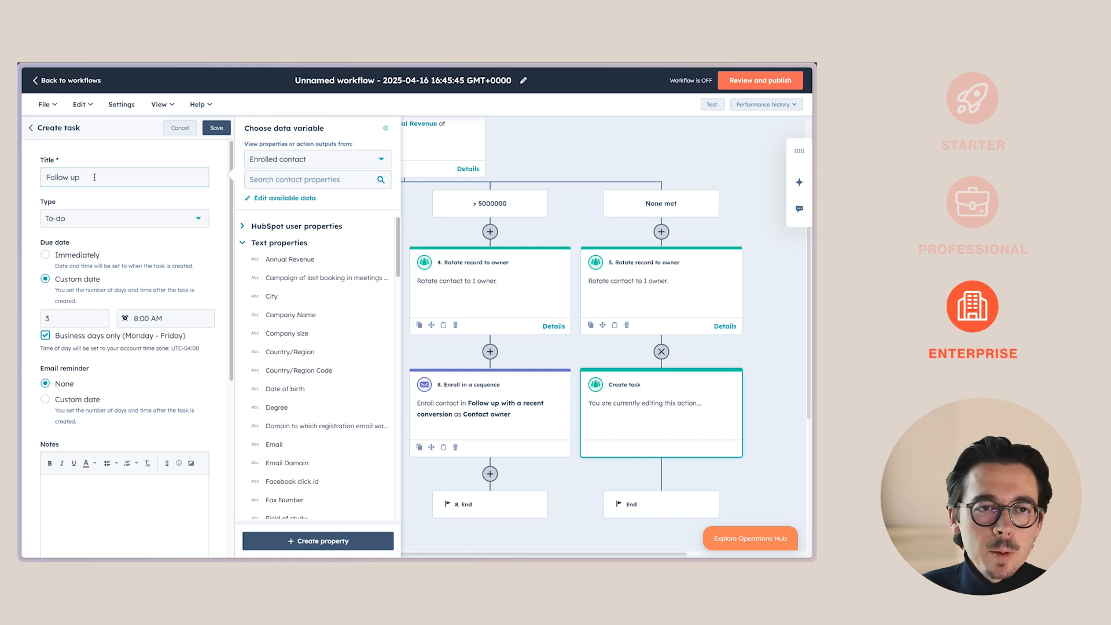
pyautogui.click(213, 127)
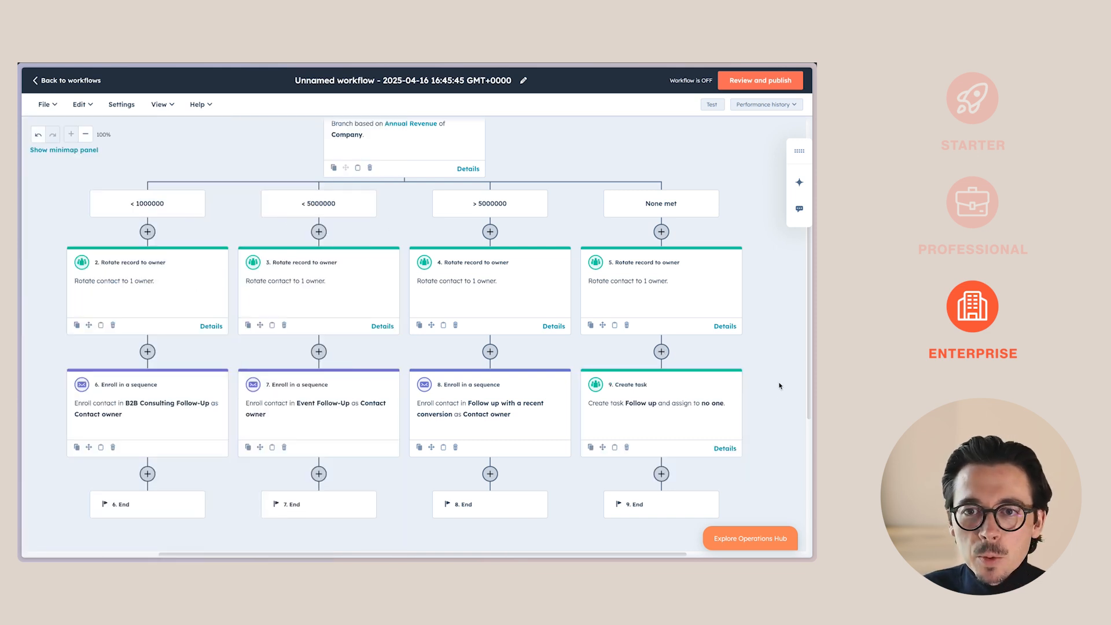
pyautogui.scroll(-1, 779, 386)
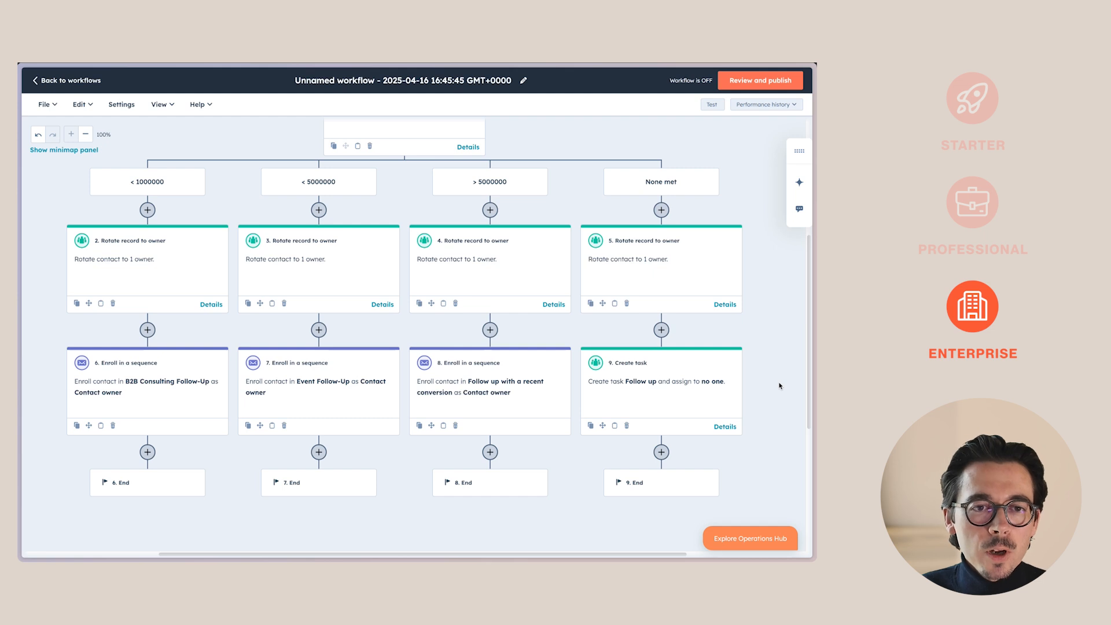